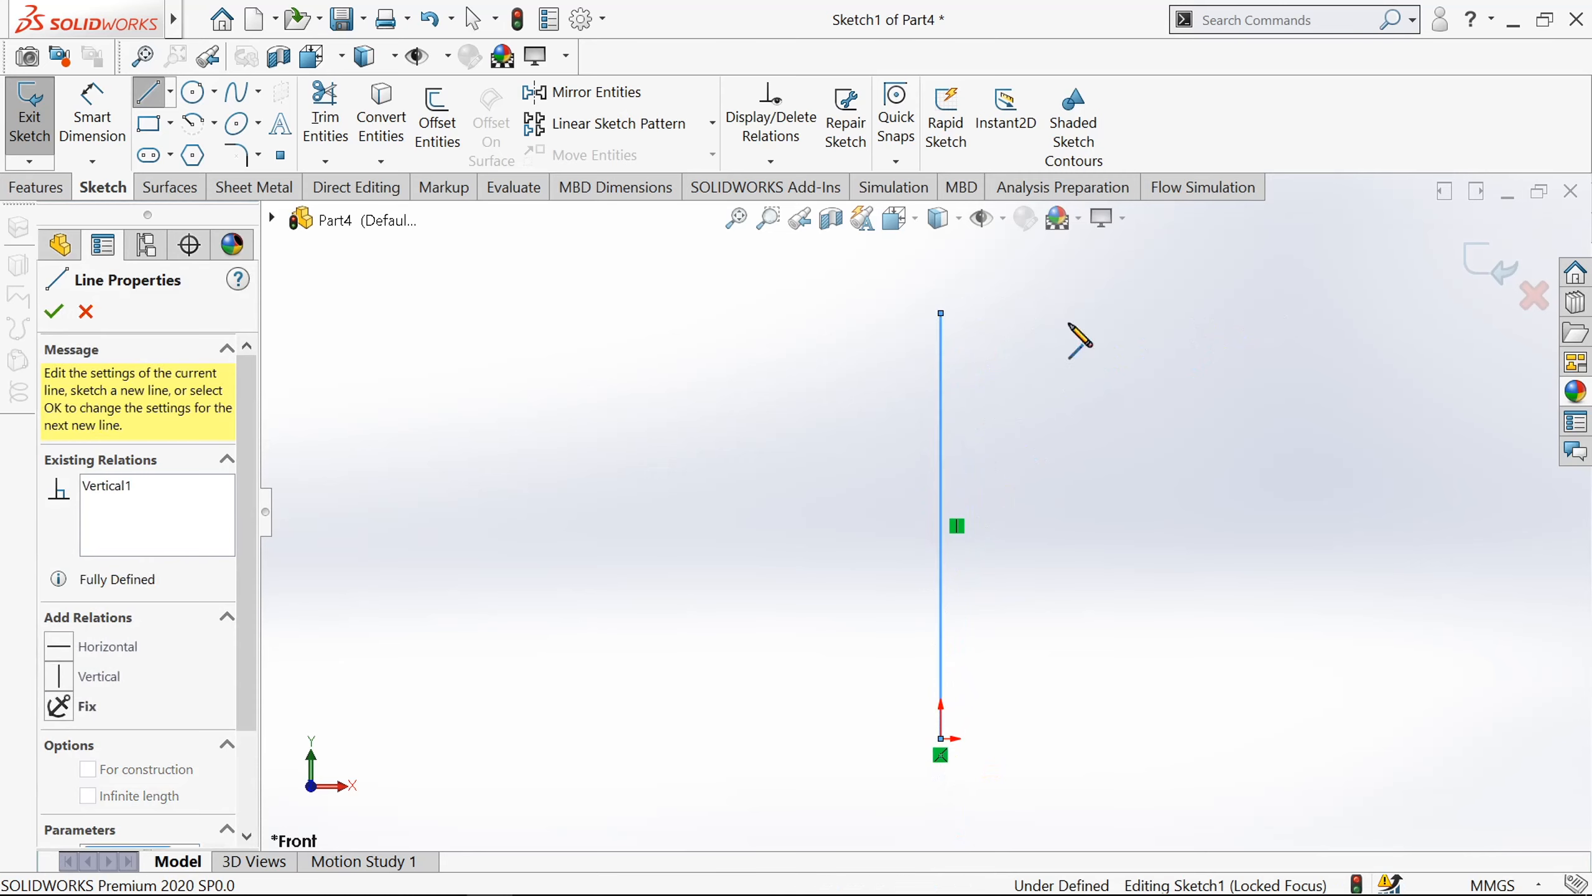
# - Close the profile from the vertical line with an about 43 mm top line, sloped corner, vertical side, short step and about 78 mm base to the origin
pyautogui.click(1310, 313)
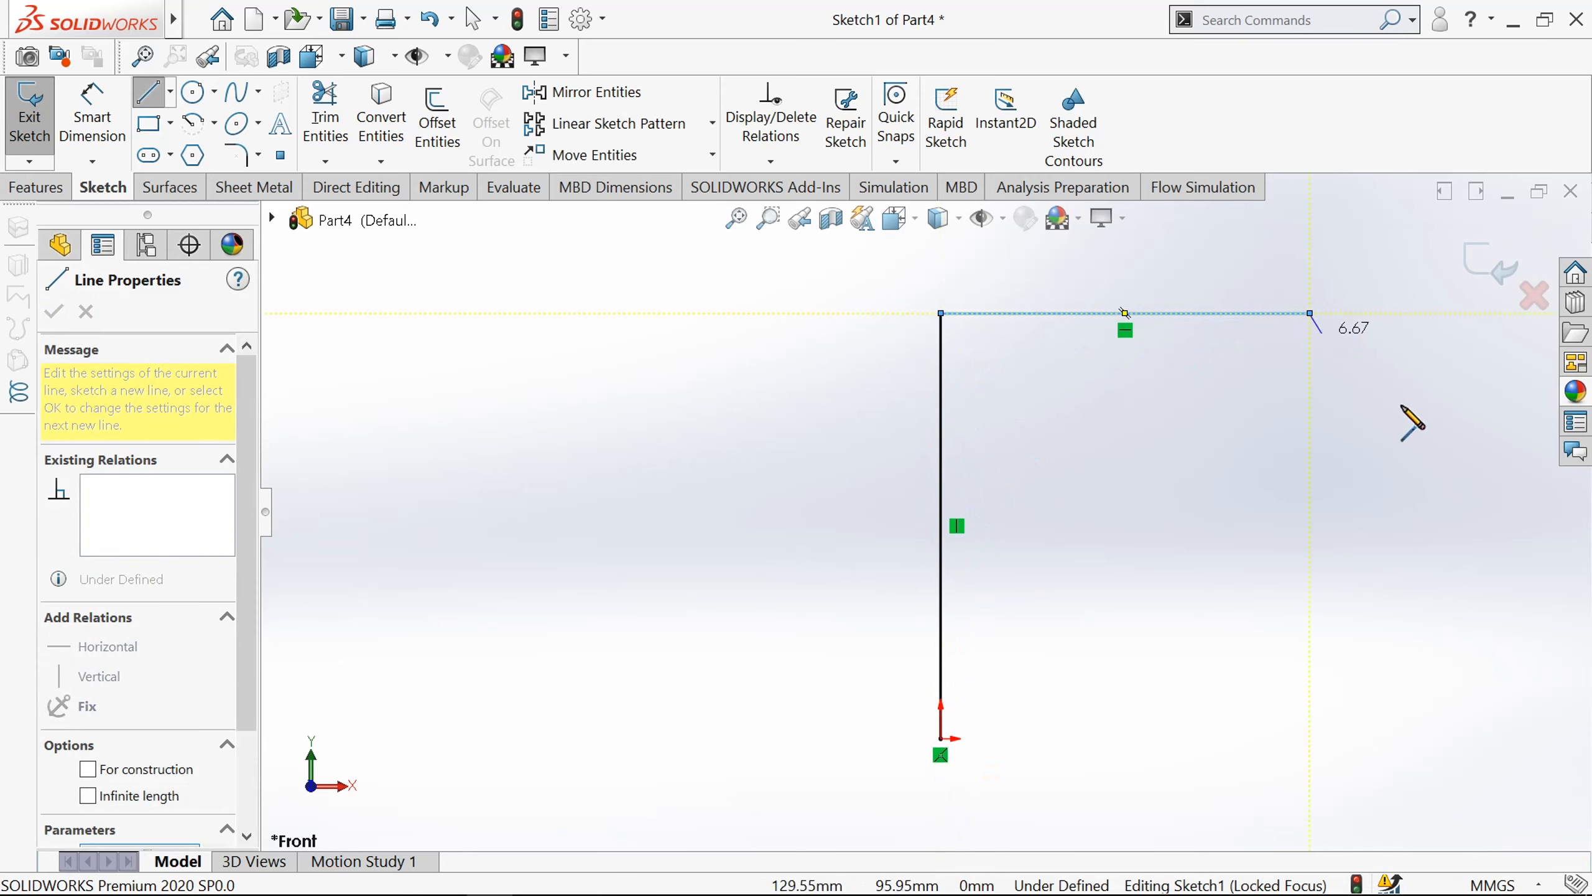
pyautogui.click(1457, 408)
pyautogui.scroll(1, 1481, 598)
pyautogui.scroll(-2, 1481, 598)
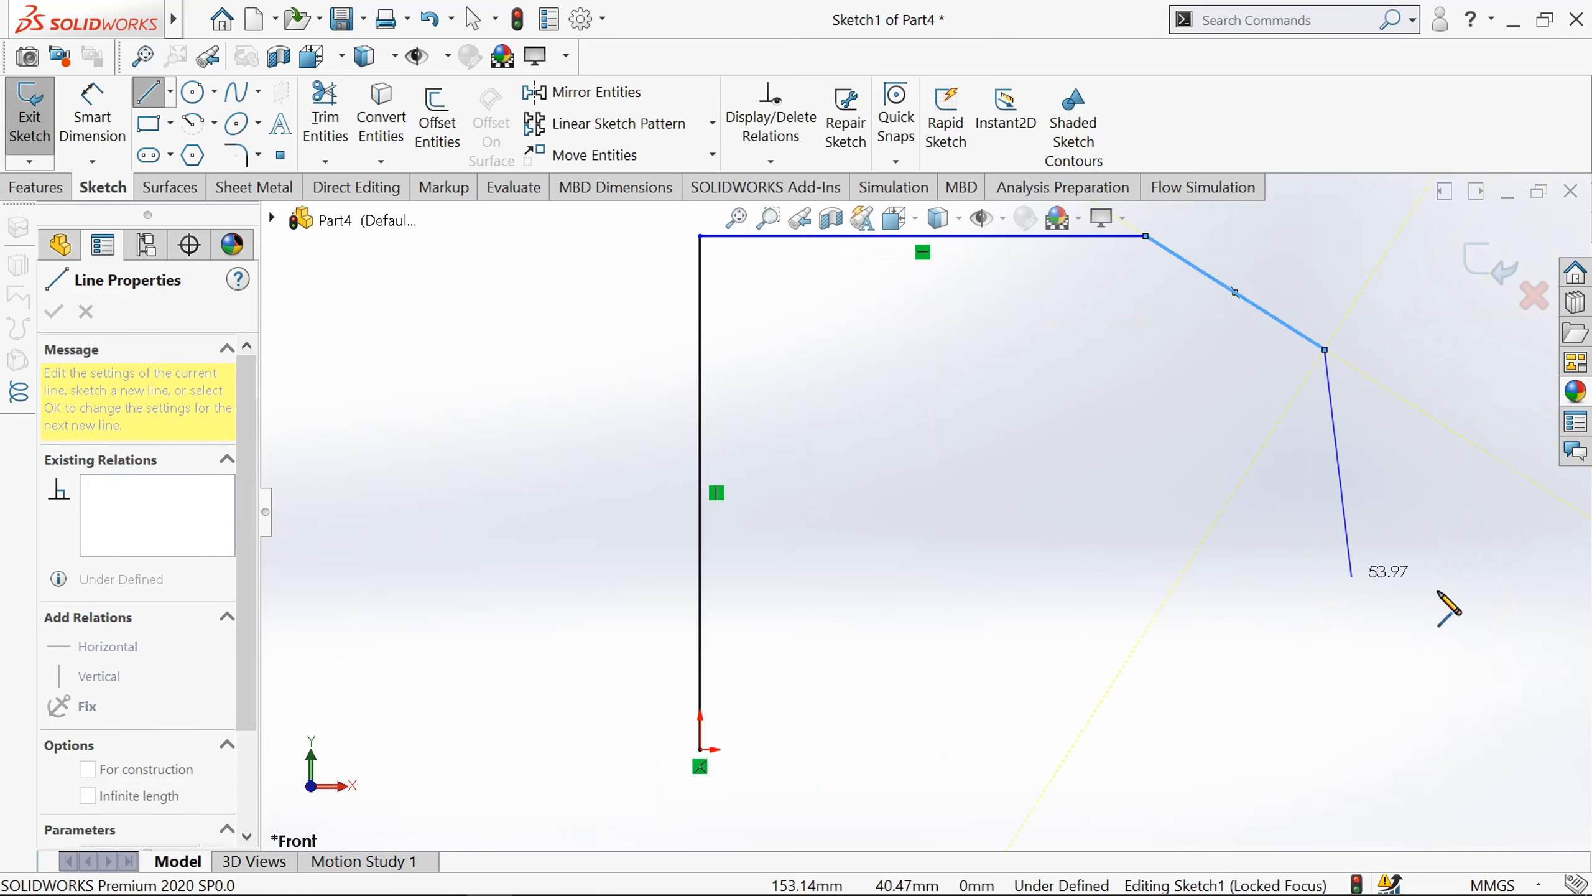
pyautogui.scroll(2, 1435, 592)
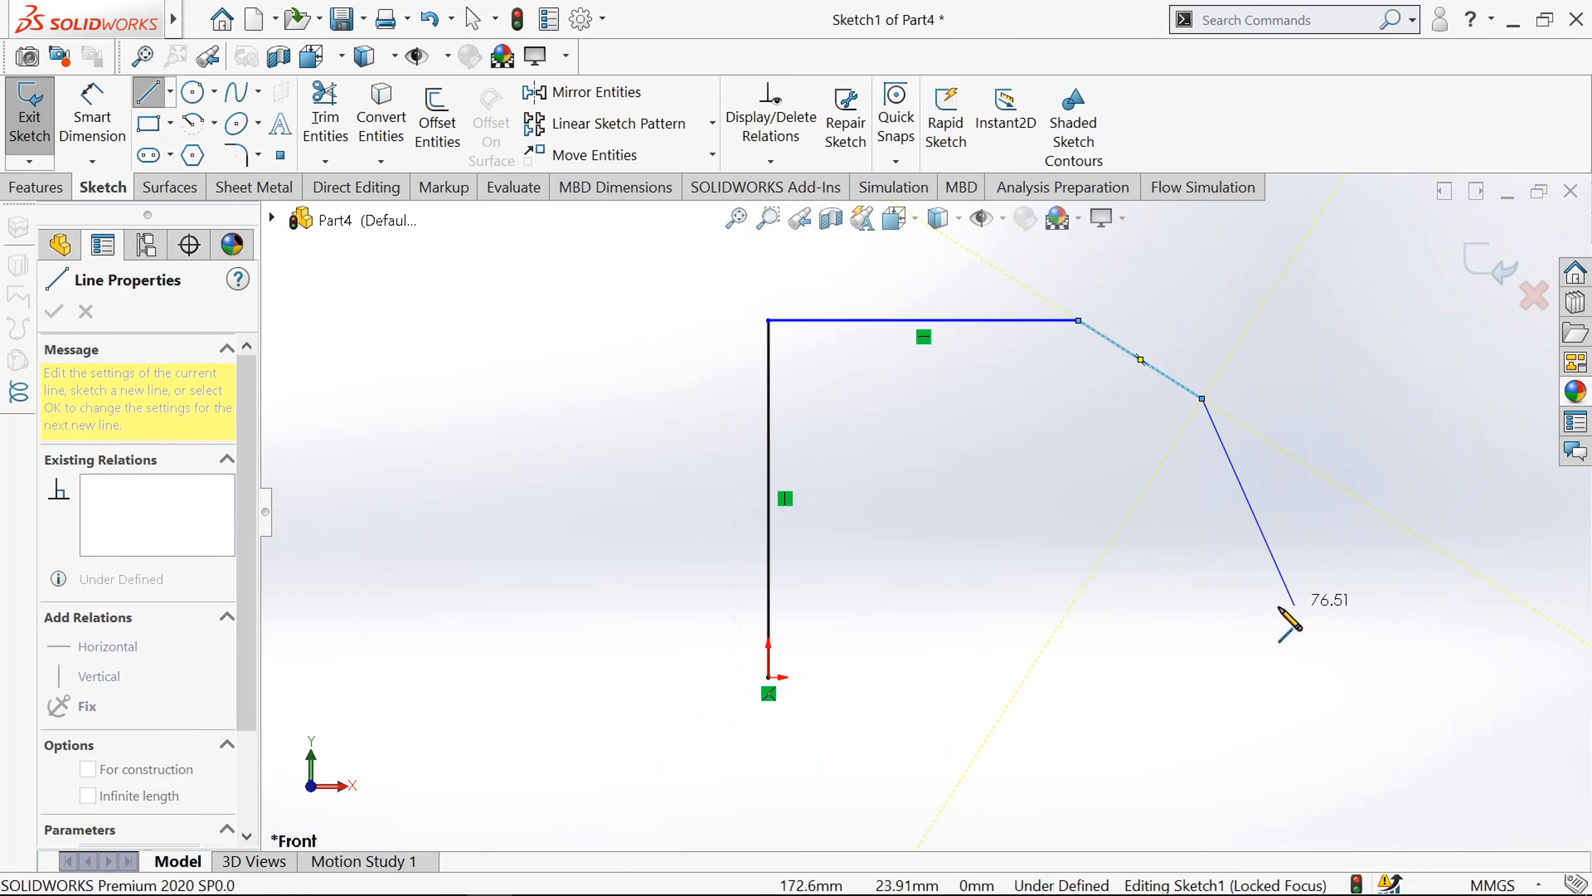
pyautogui.click(1202, 628)
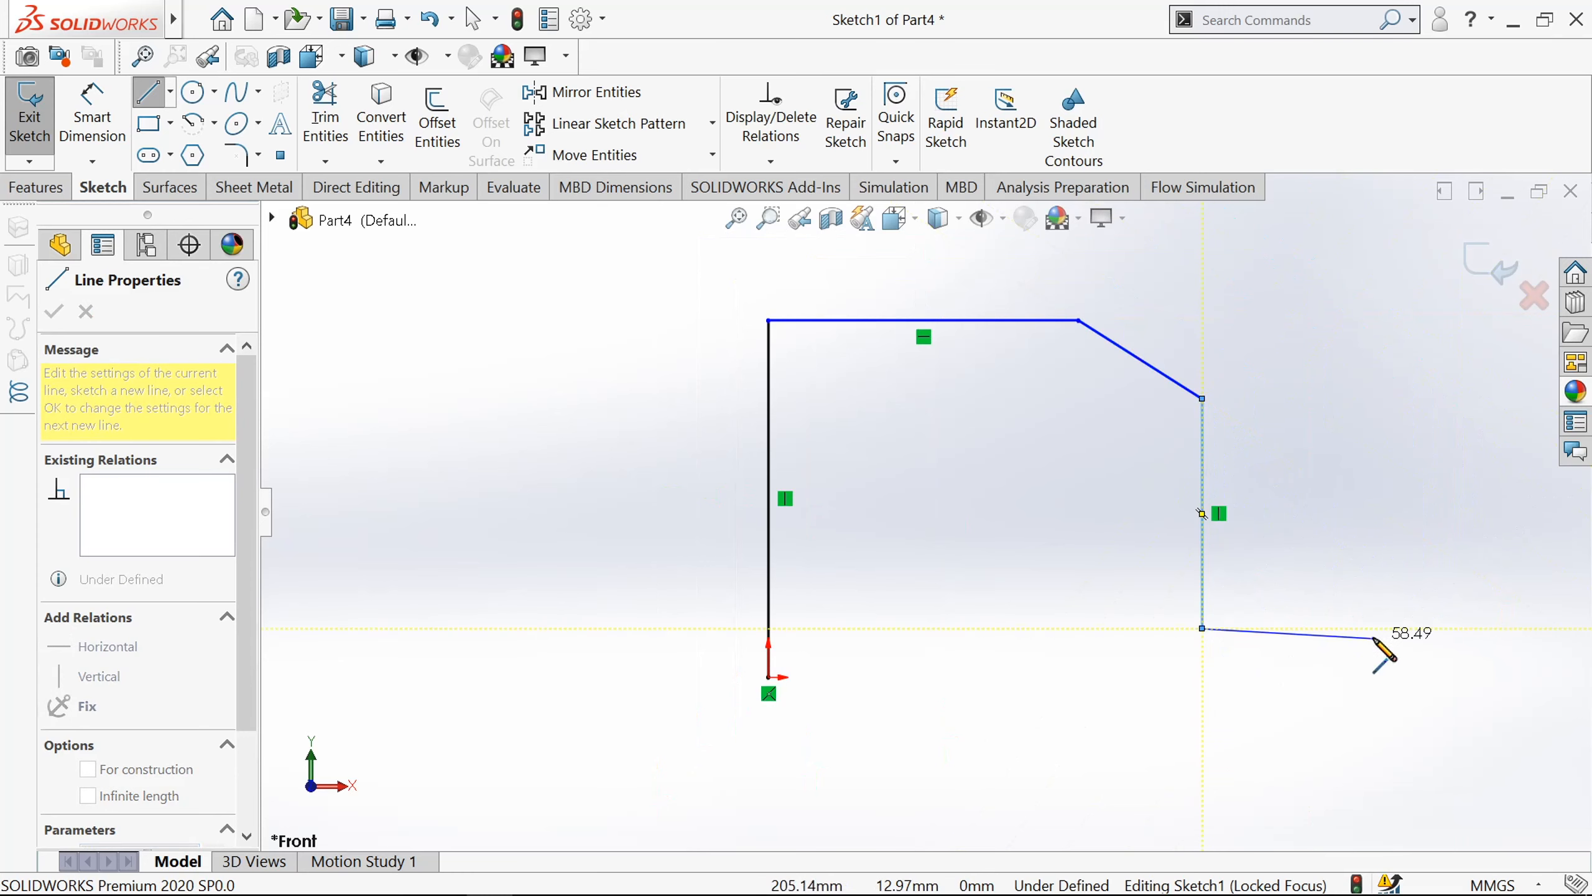
pyautogui.click(1327, 627)
pyautogui.click(1328, 676)
pyautogui.click(769, 677)
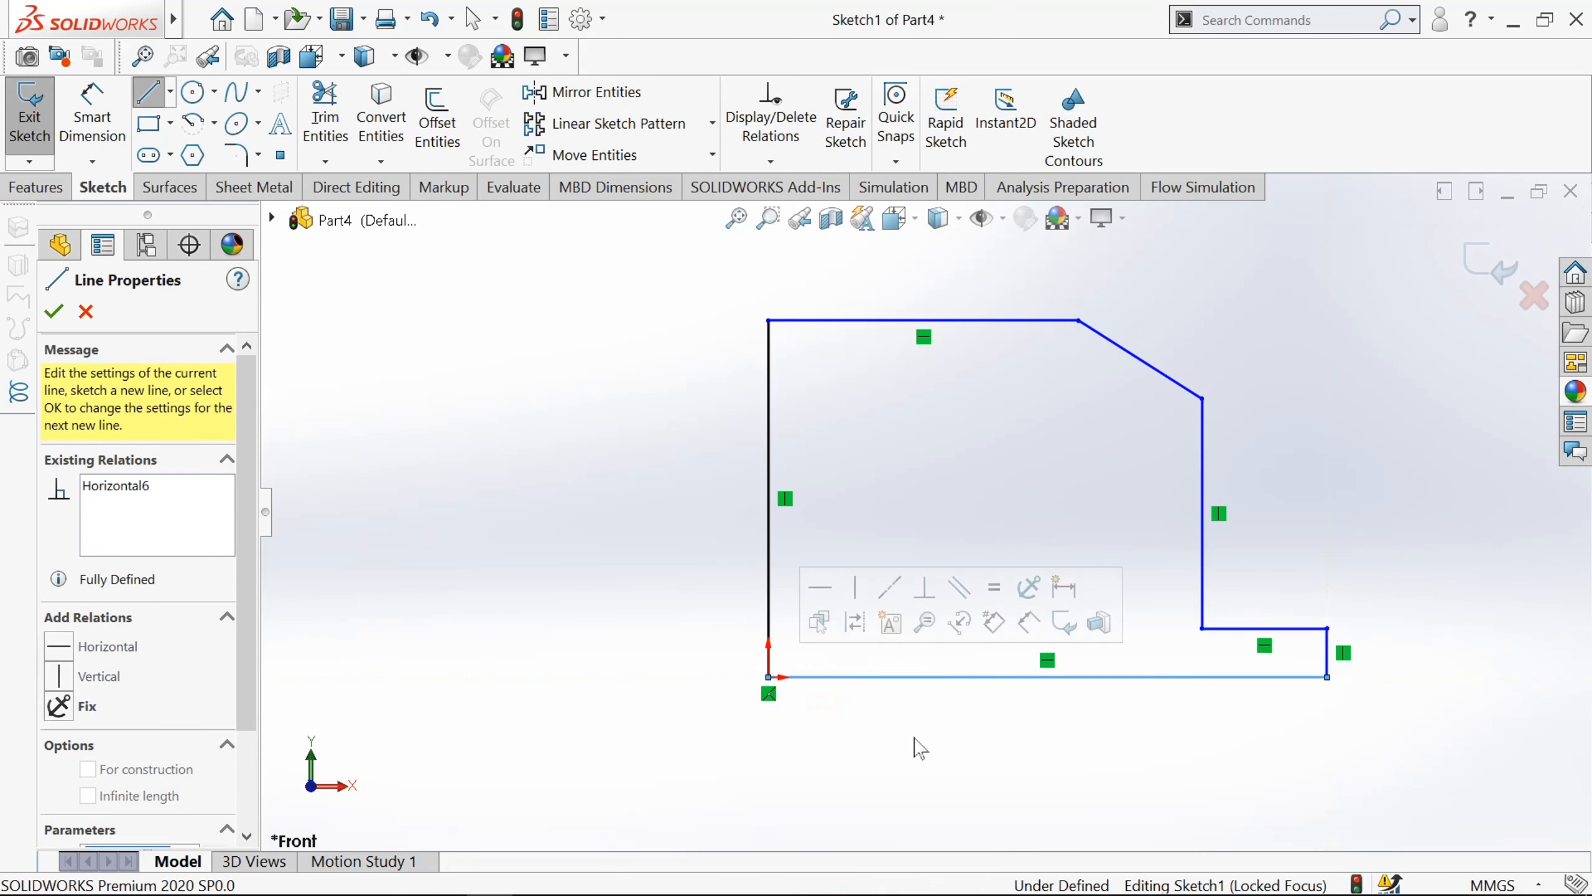
# - Sketch a short horizontal ledge inside the profile about 16 mm above the base, a sloped line to the step corner, and a vertical line to the base
pyautogui.click(770, 561)
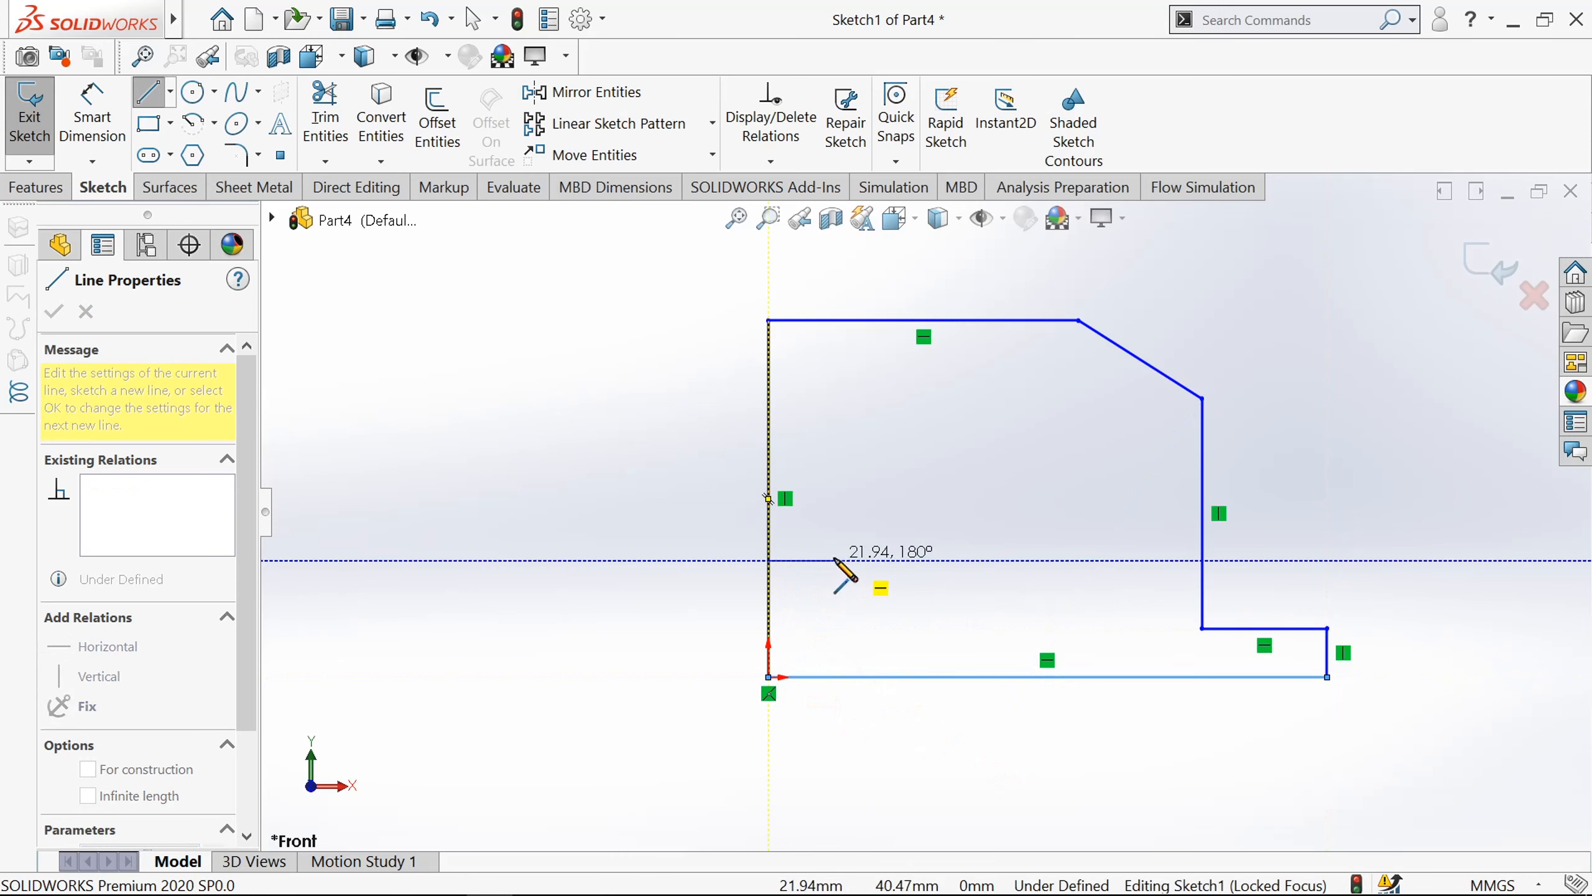
pyautogui.click(833, 561)
pyautogui.click(1202, 627)
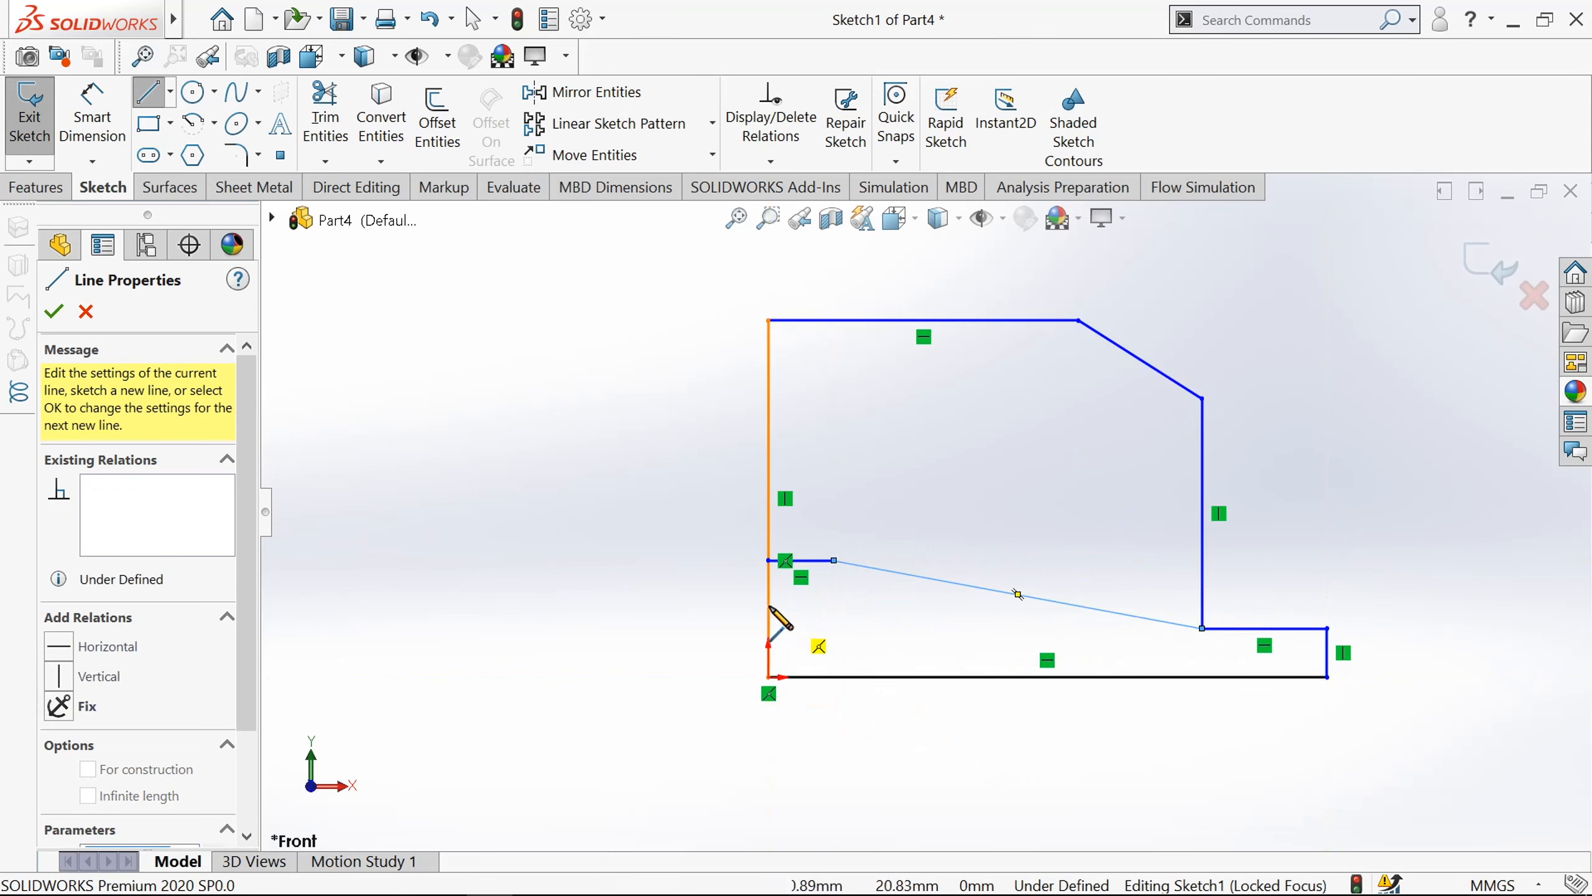
pyautogui.click(834, 560)
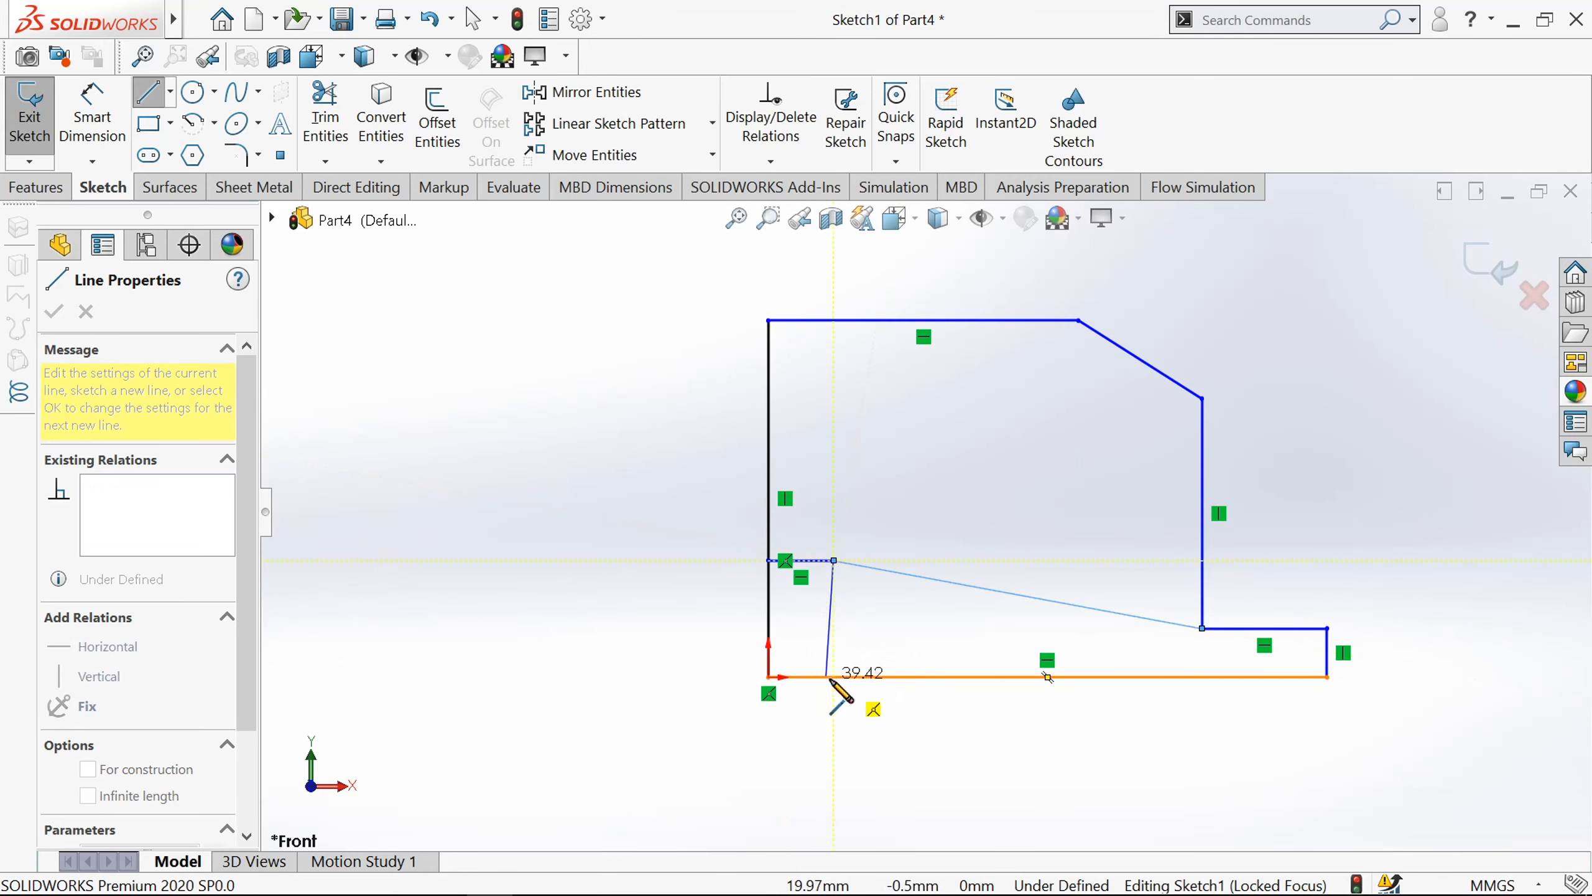
pyautogui.click(834, 677)
pyautogui.press('Escape')
pyautogui.press('Escape')
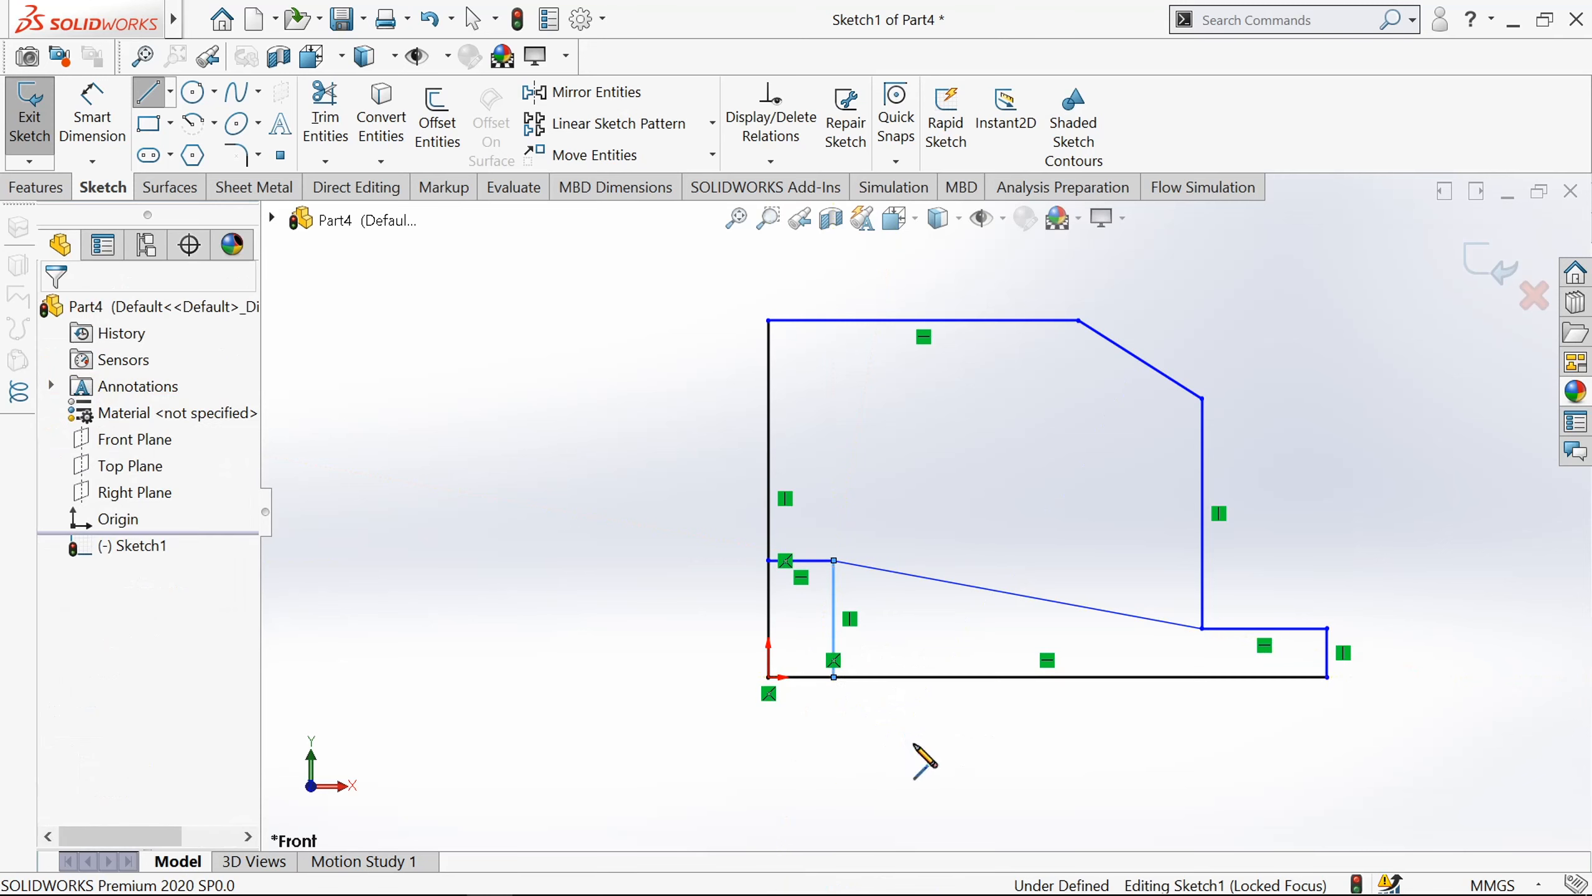
# - Dimension the profile's full height at 50 mm and the base line at 60 mm
pyautogui.press('d')
pyautogui.click(770, 457)
pyautogui.click(700, 488)
pyautogui.write('50.00mm')
pyautogui.press('Return')
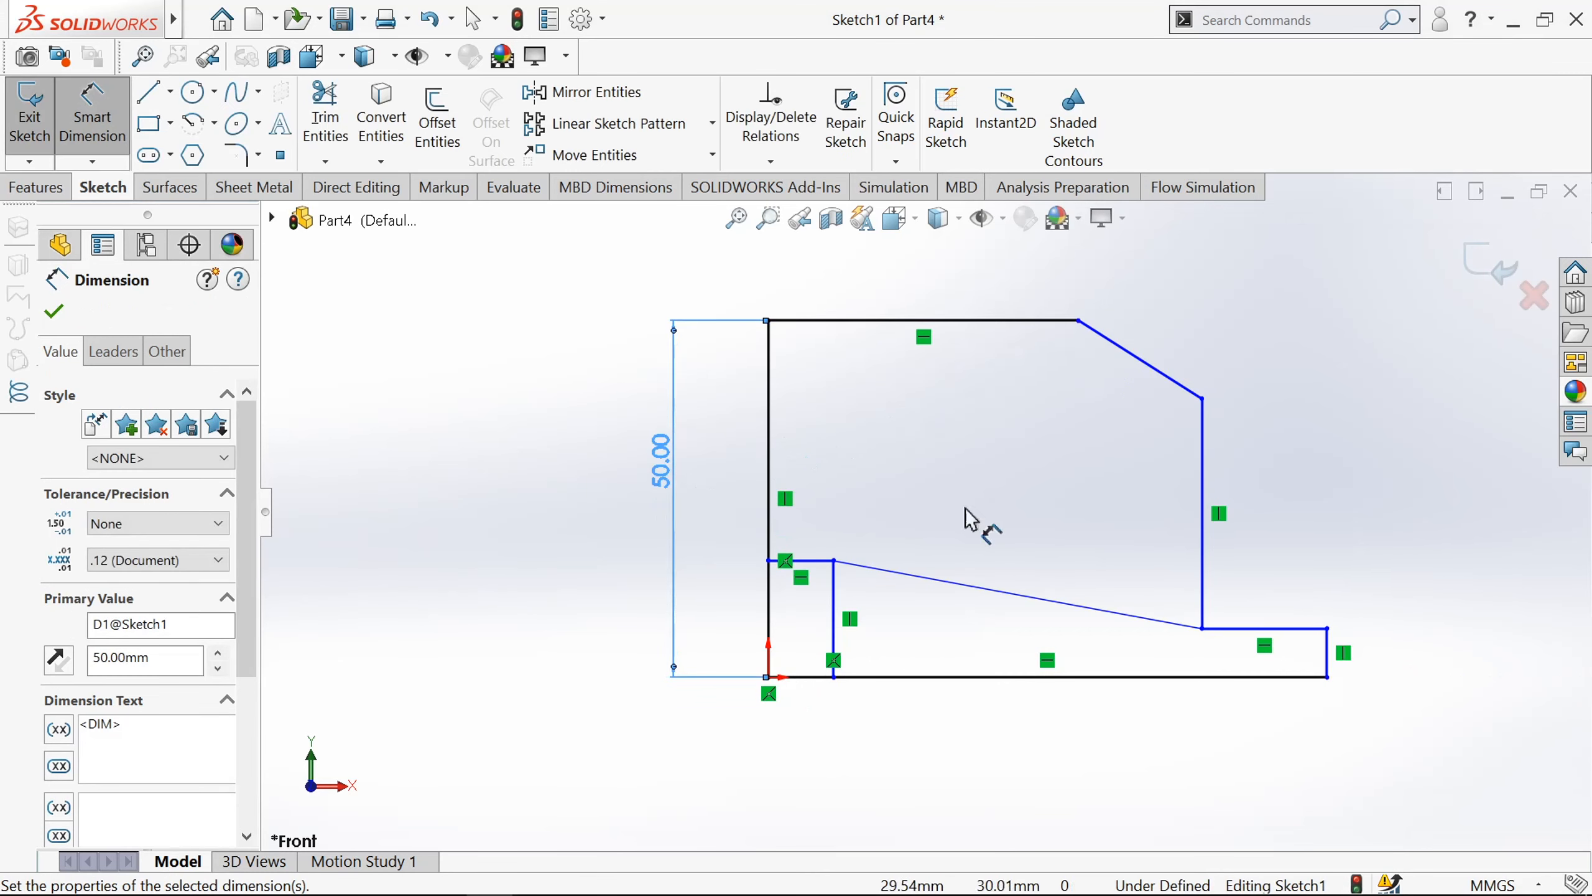
pyautogui.click(928, 676)
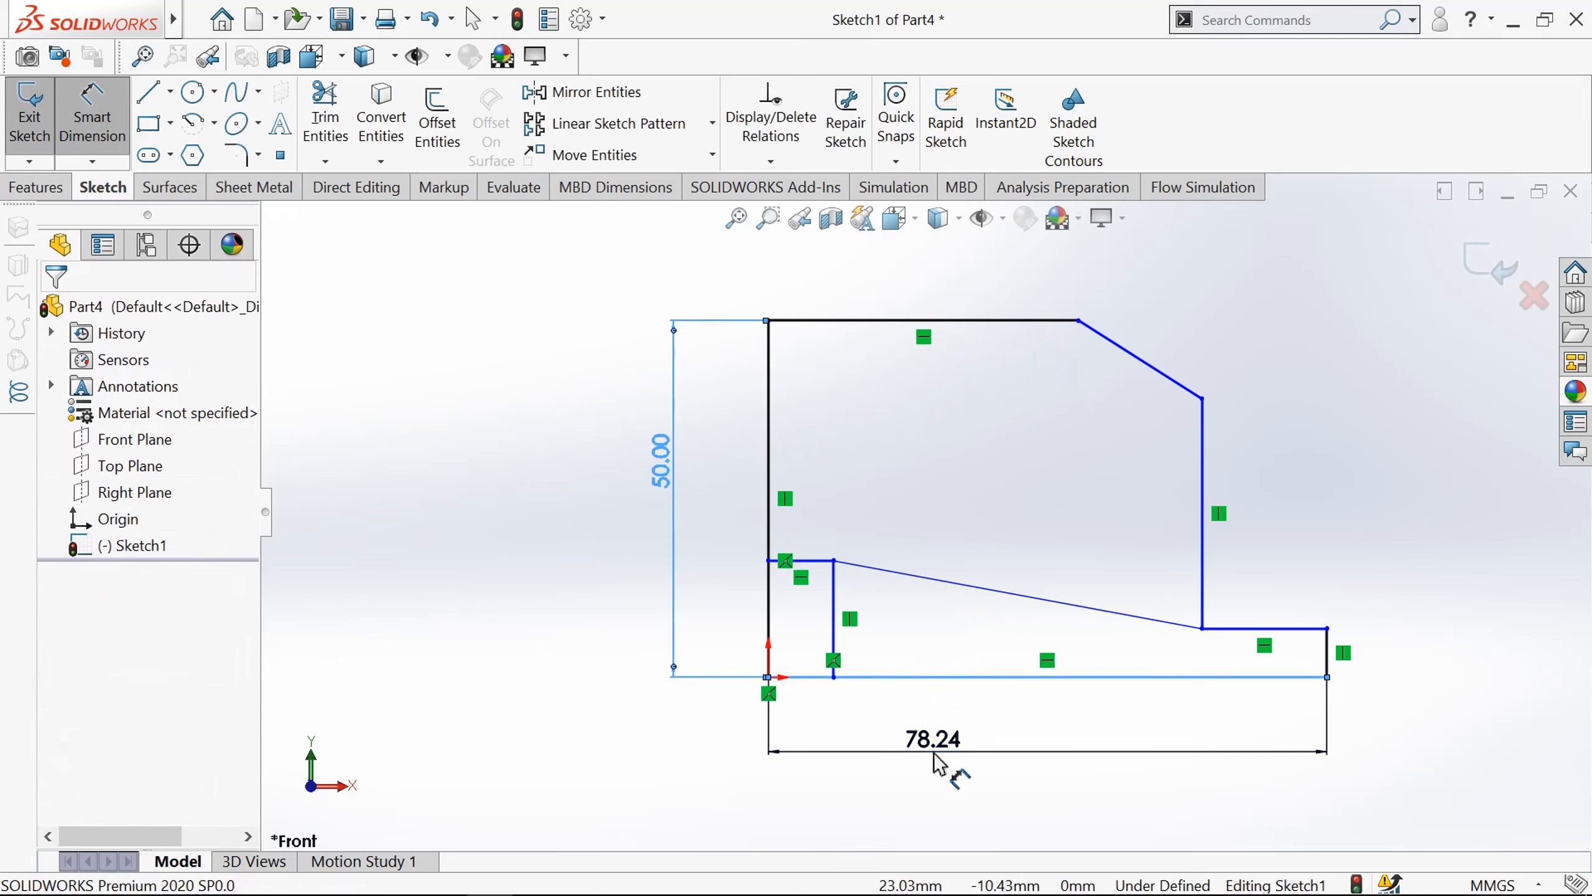
pyautogui.click(935, 753)
pyautogui.write('60')
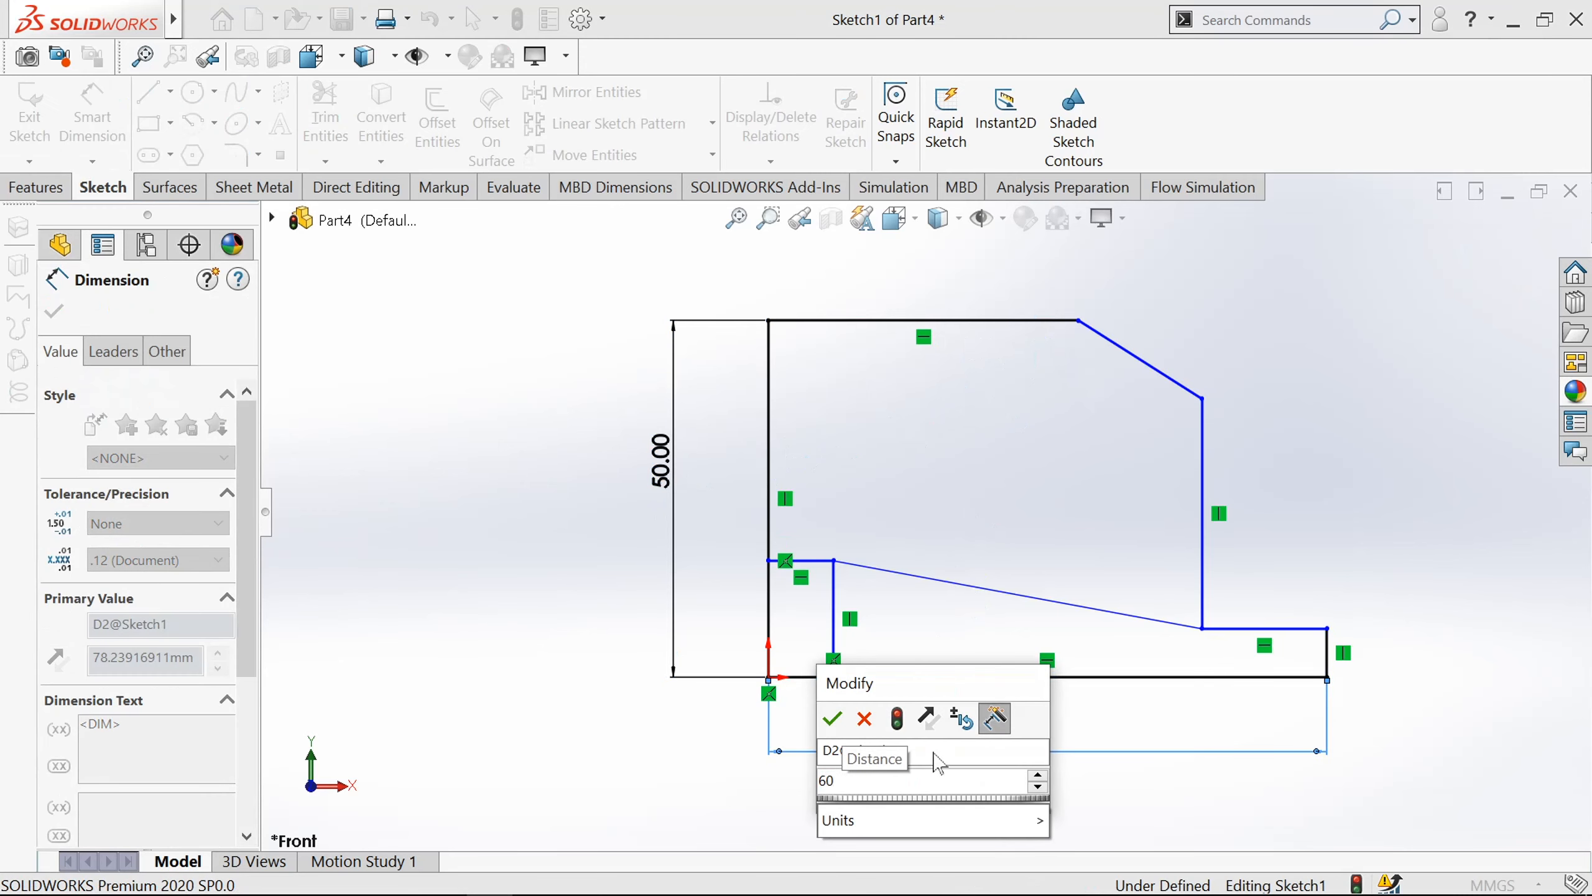
pyautogui.press('Return')
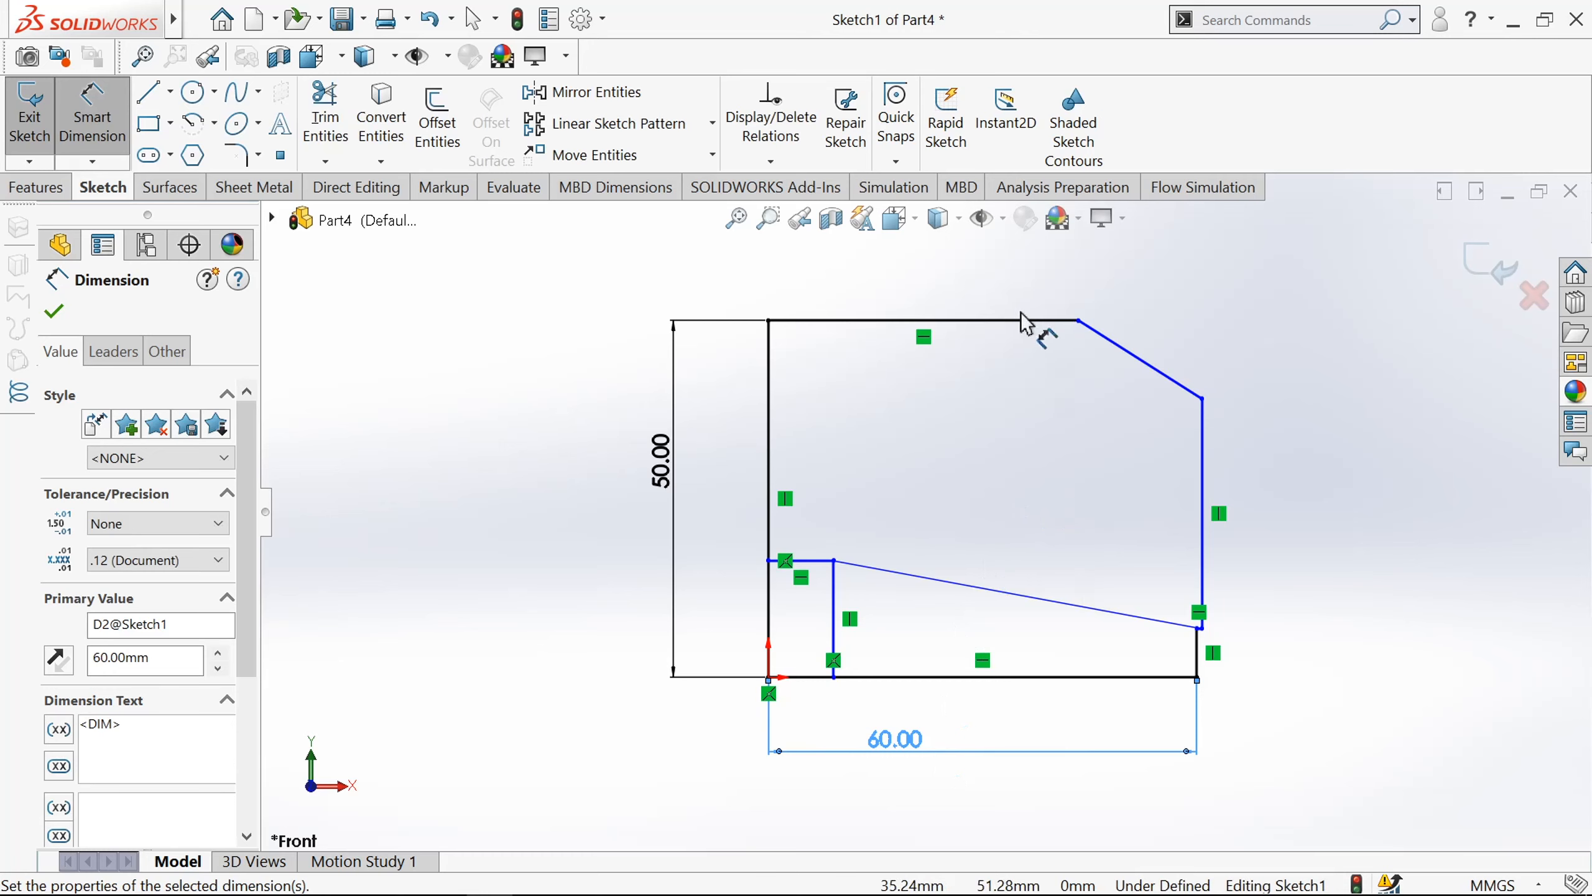
# - Dimension the top line at 20 mm and the horizontal span of the sloped corner line at 20 mm
pyautogui.click(1024, 330)
pyautogui.click(958, 300)
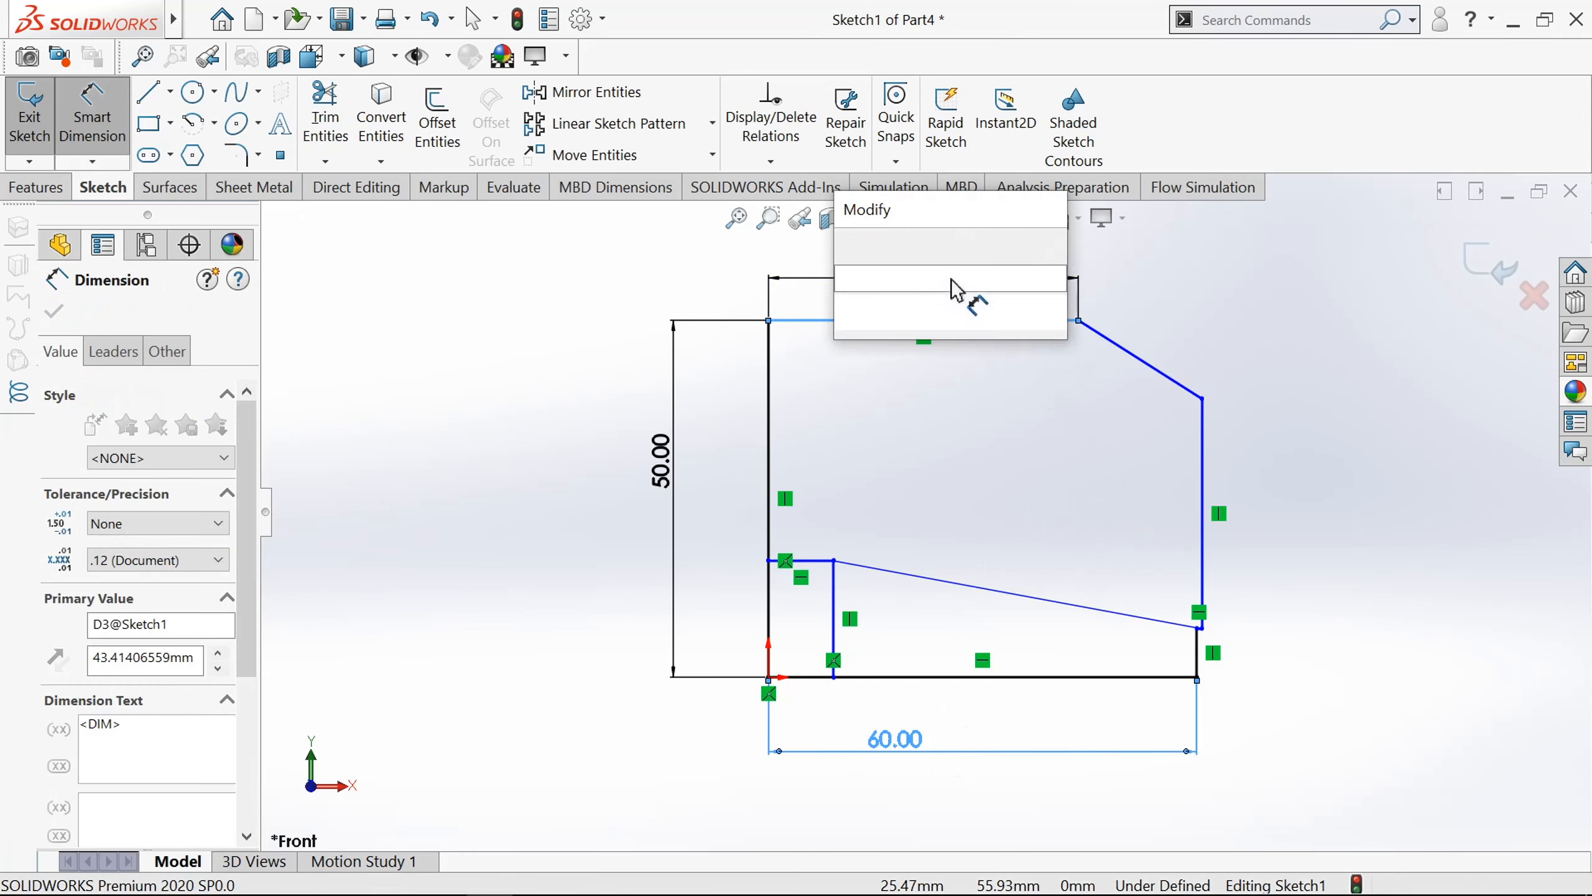
pyautogui.write('20')
pyautogui.press('Return')
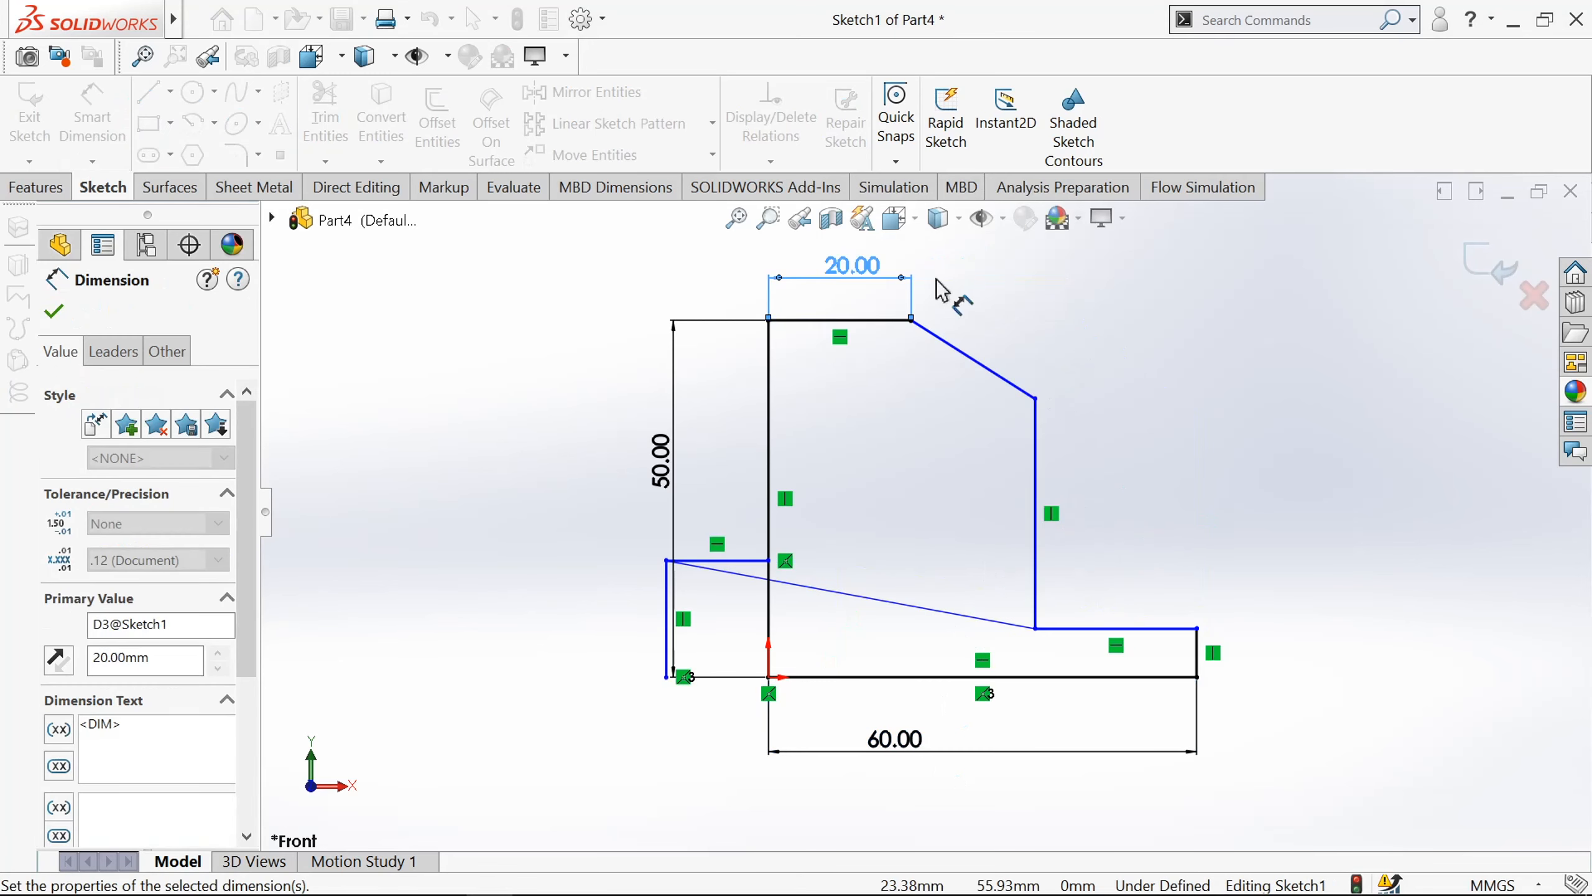
pyautogui.click(911, 321)
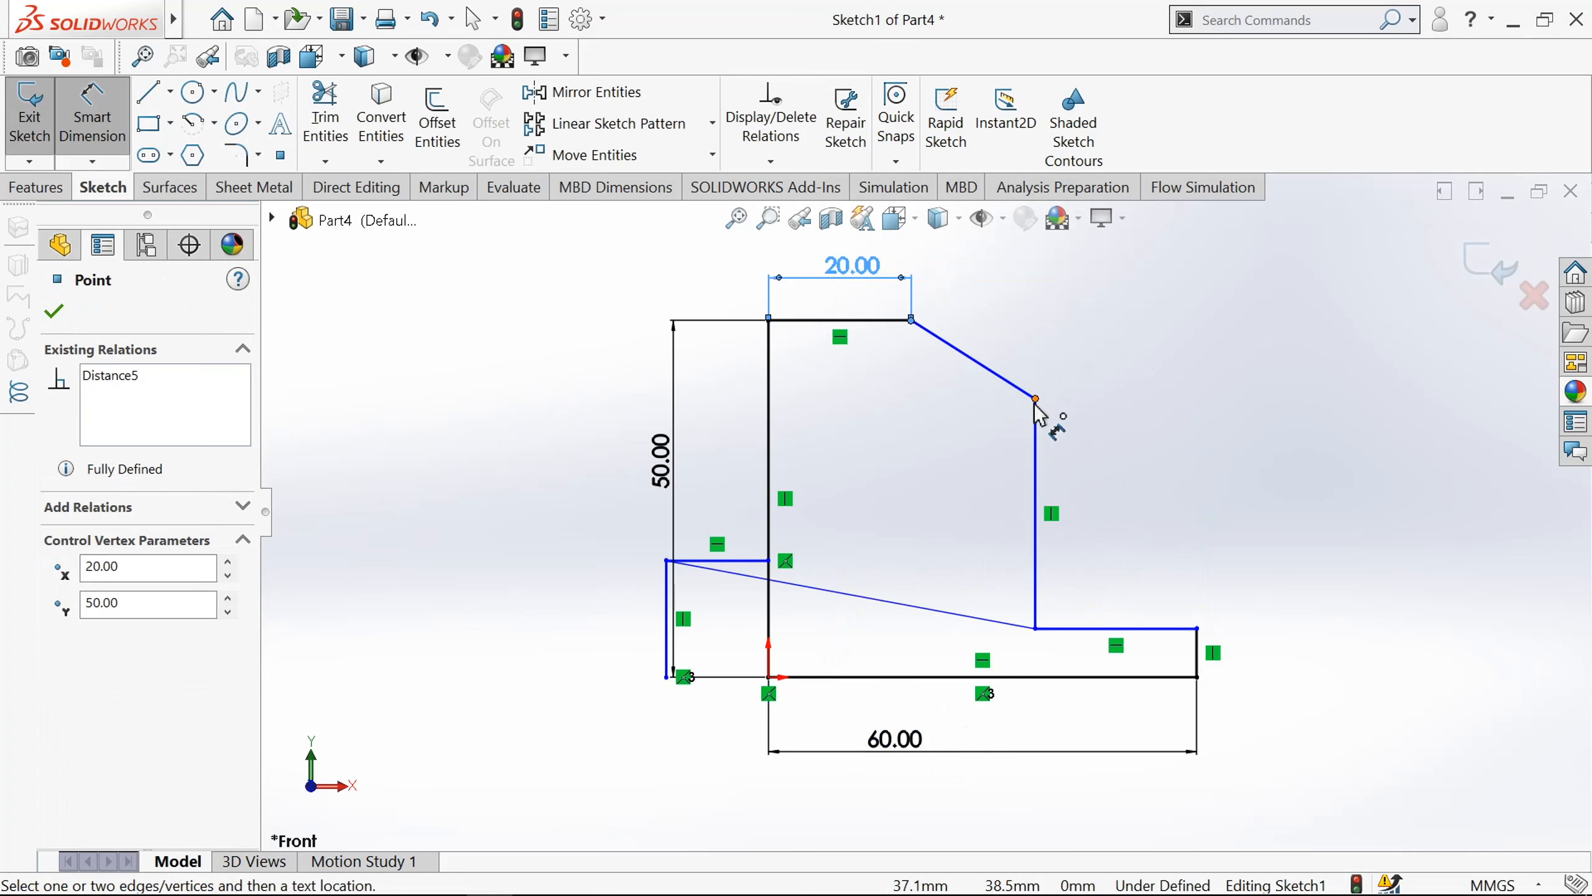
pyautogui.click(1035, 399)
pyautogui.click(1005, 300)
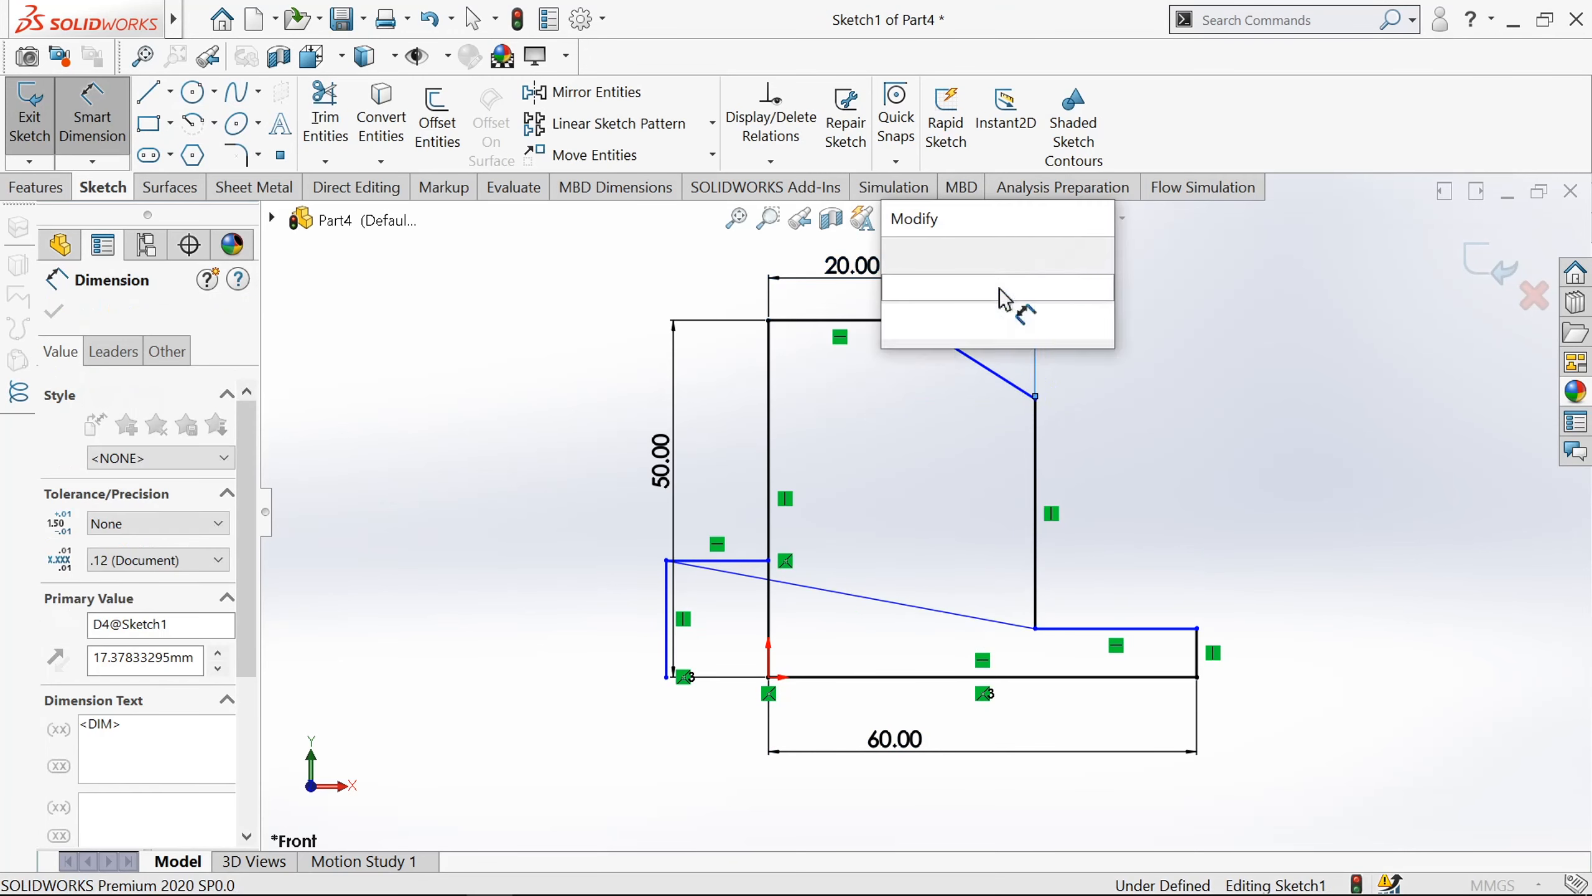
pyautogui.write('20')
pyautogui.press('Return')
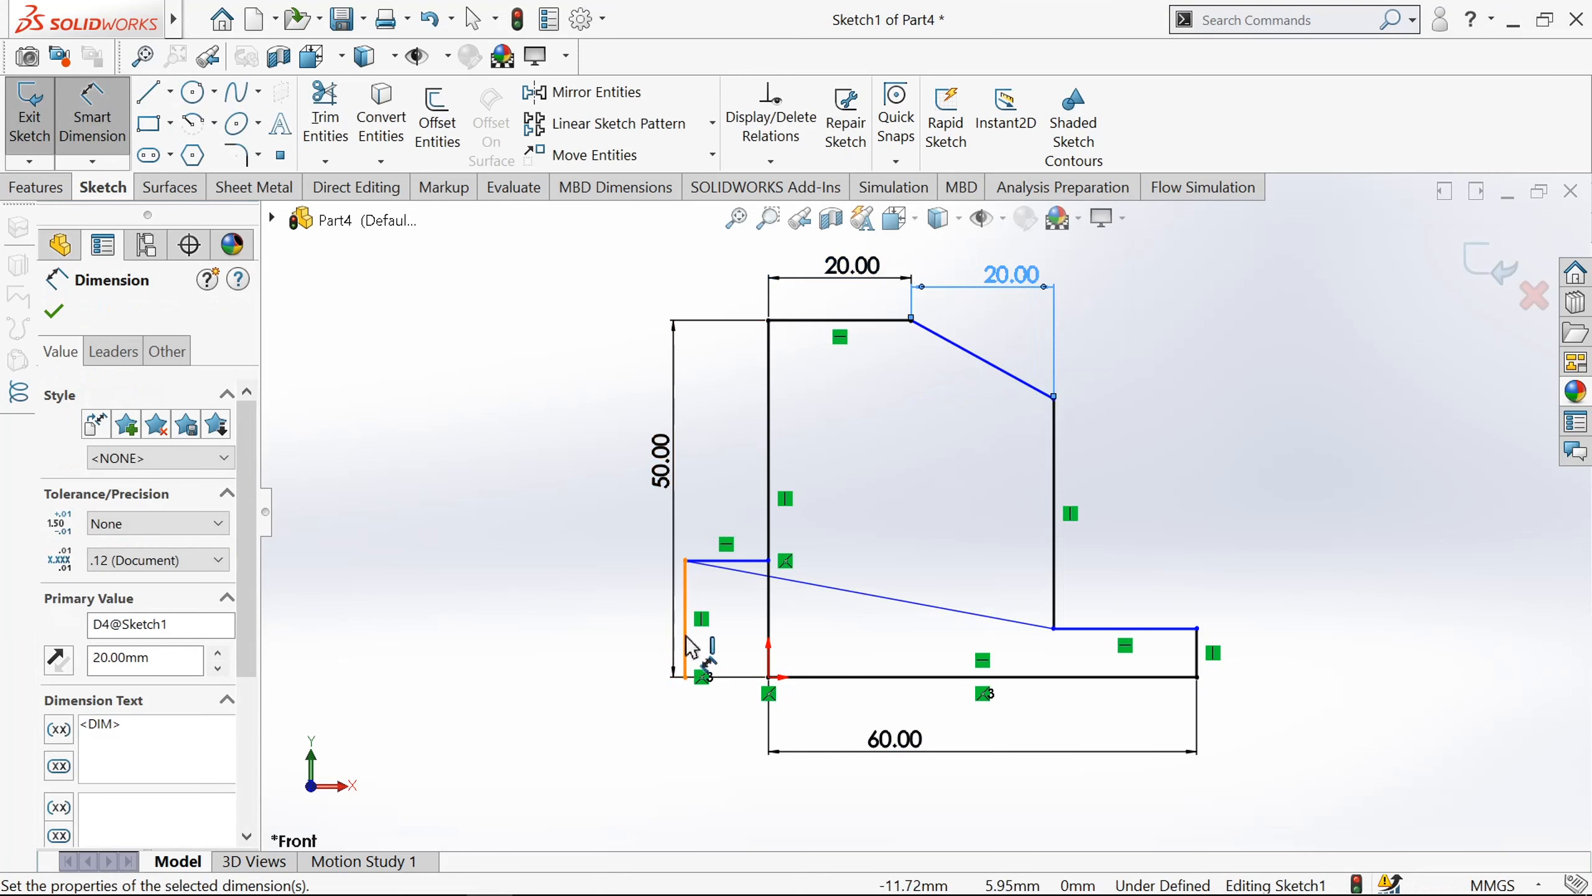
pyautogui.click(53, 311)
pyautogui.press('Escape')
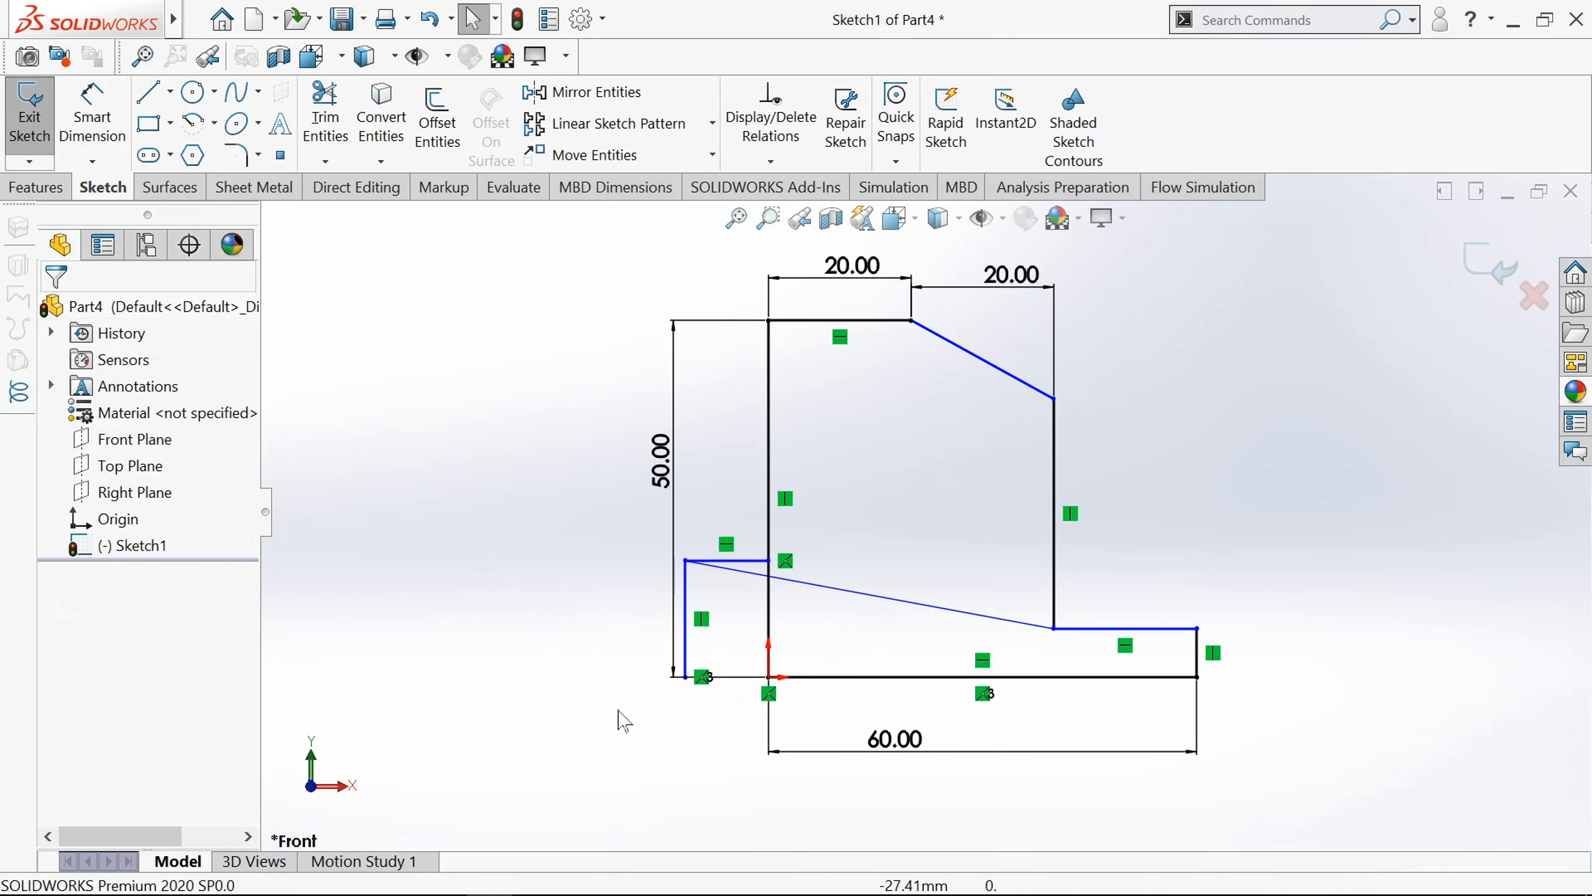
# - Move the flipped inner vertical line back inside the profile and dimension the short horizontal ledge at 10 mm
pyautogui.moveTo(686, 624)
pyautogui.mouseDown()
pyautogui.moveTo(869, 639)
pyautogui.moveTo(842, 639)
pyautogui.mouseUp()
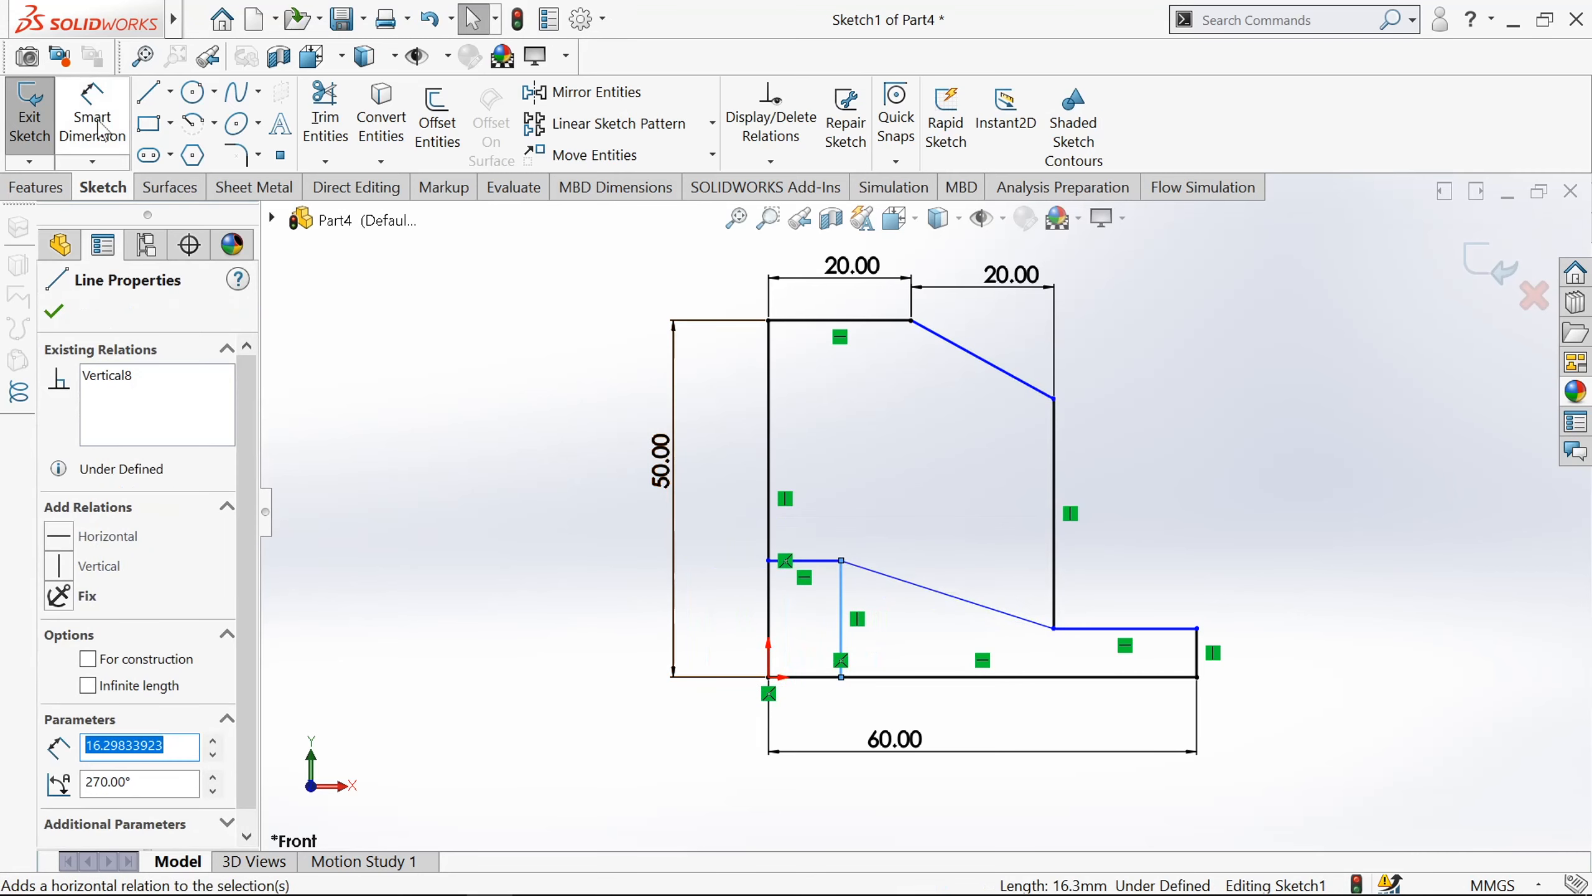
pyautogui.click(92, 119)
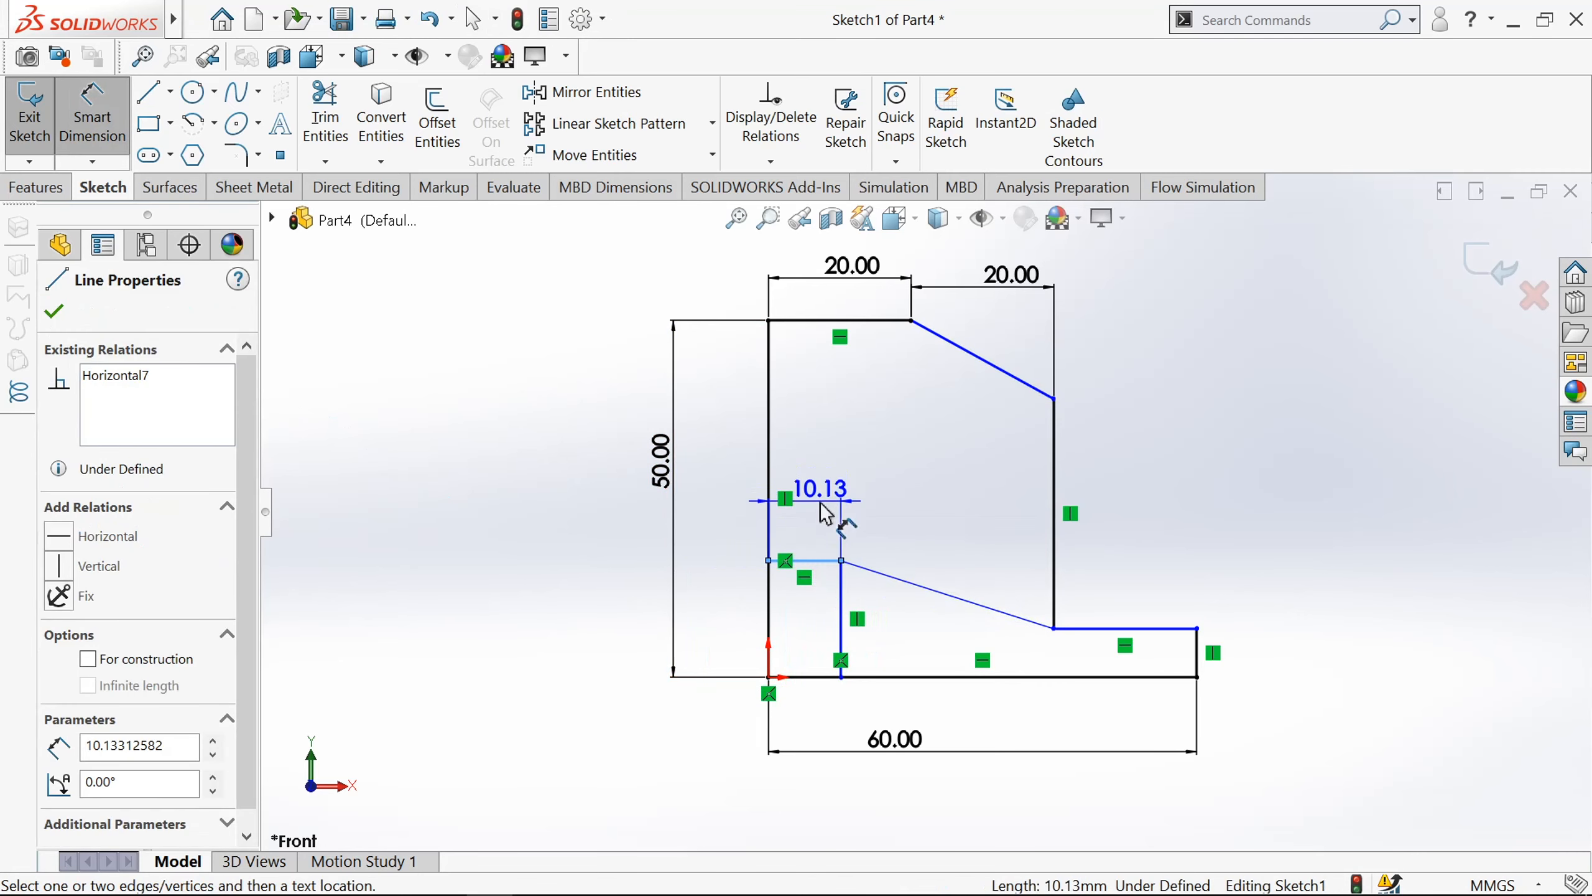
pyautogui.click(825, 508)
pyautogui.write('10')
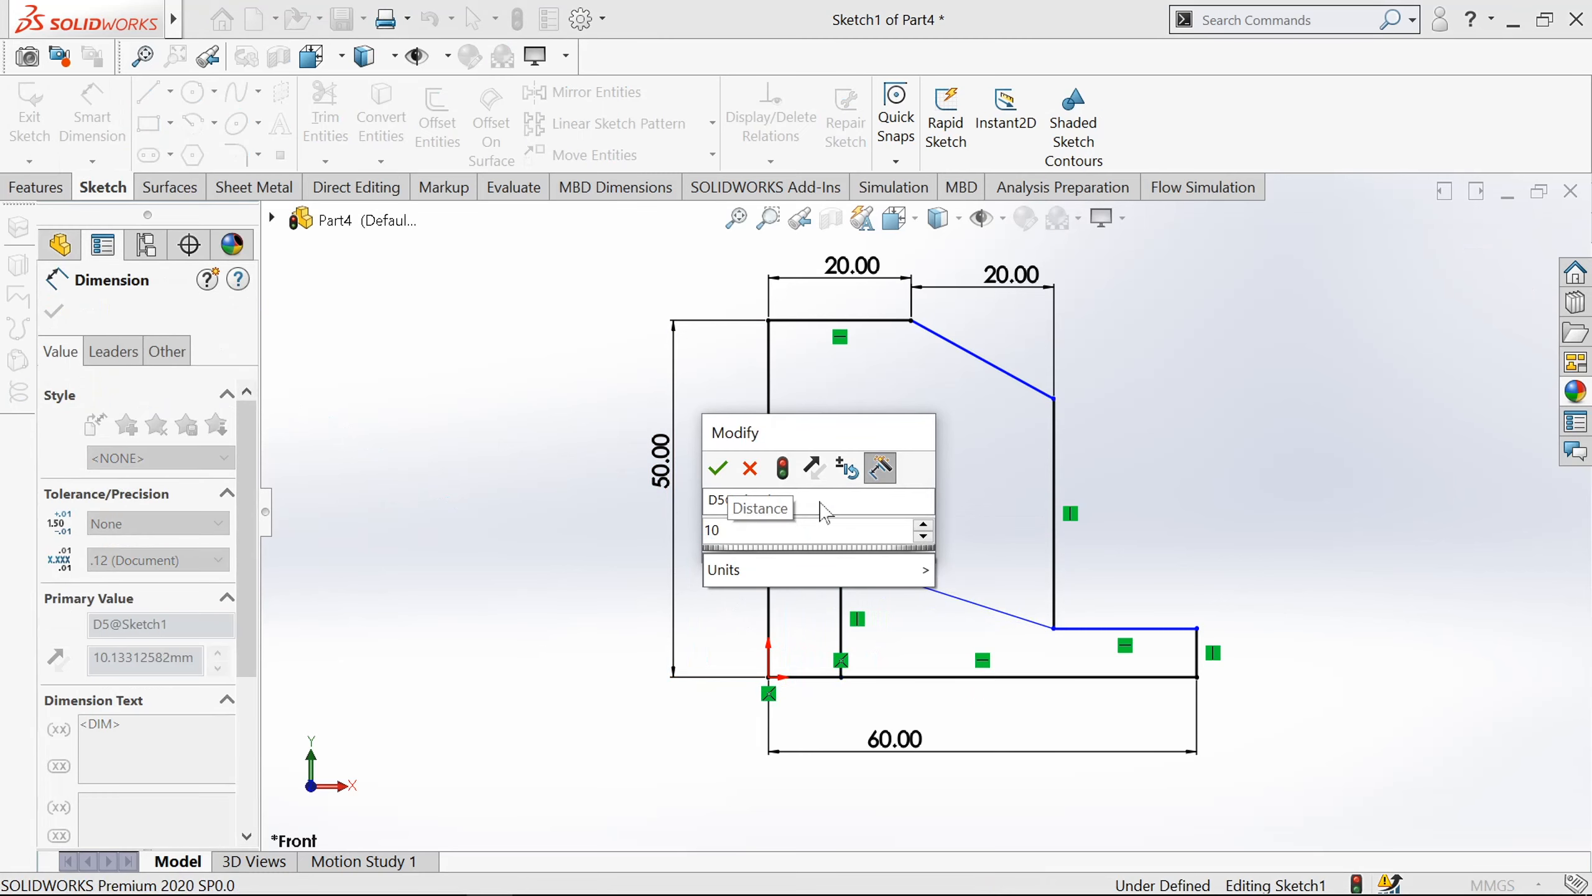
pyautogui.press('Return')
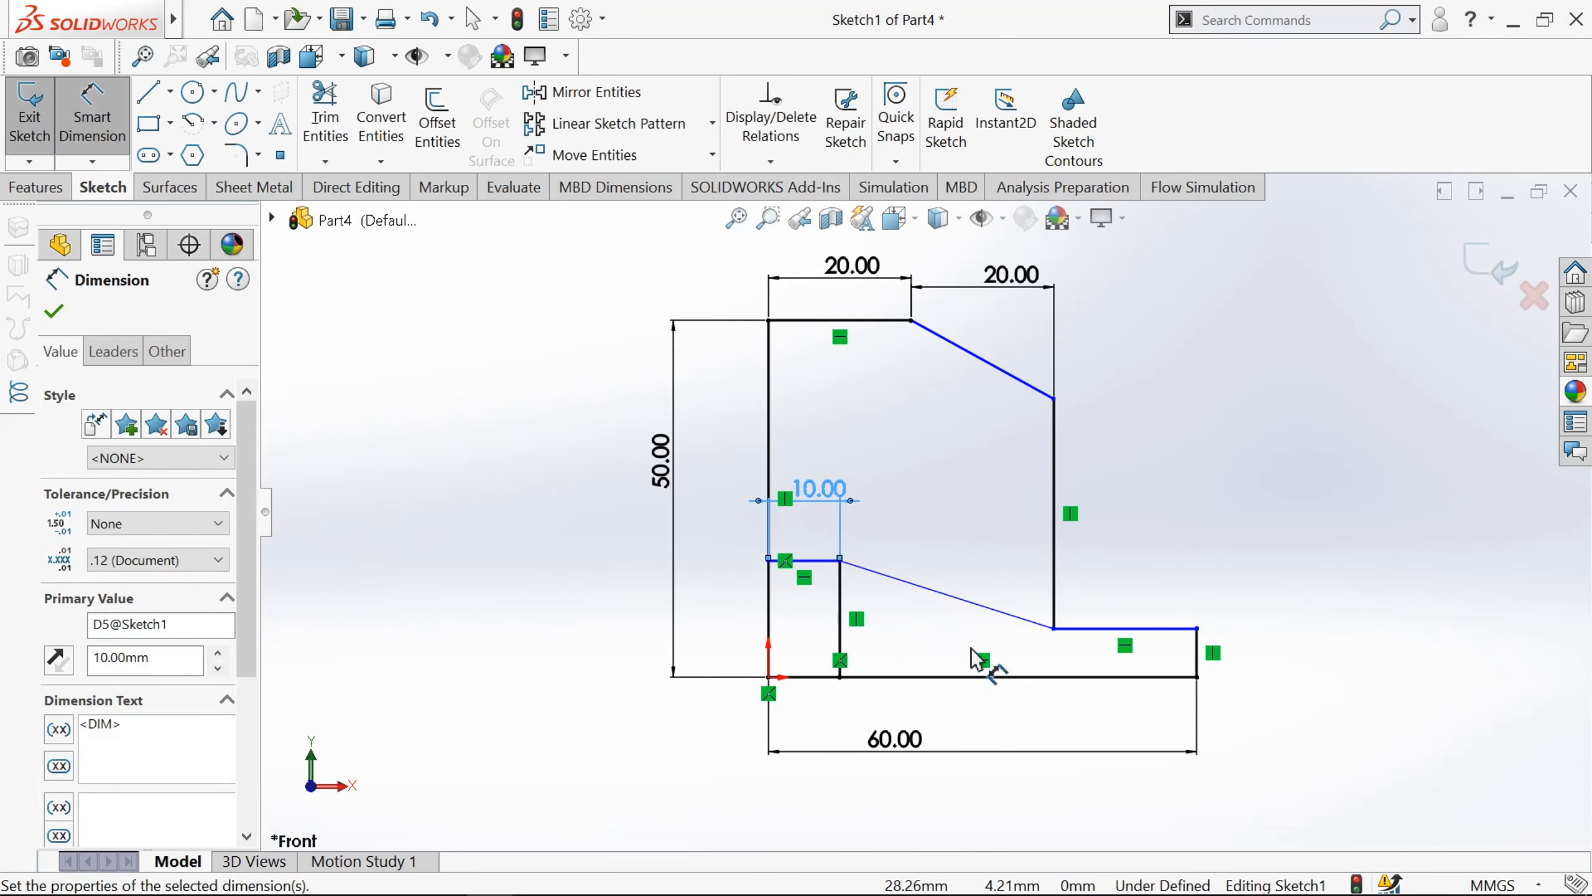
pyautogui.click(840, 621)
pyautogui.click(1198, 655)
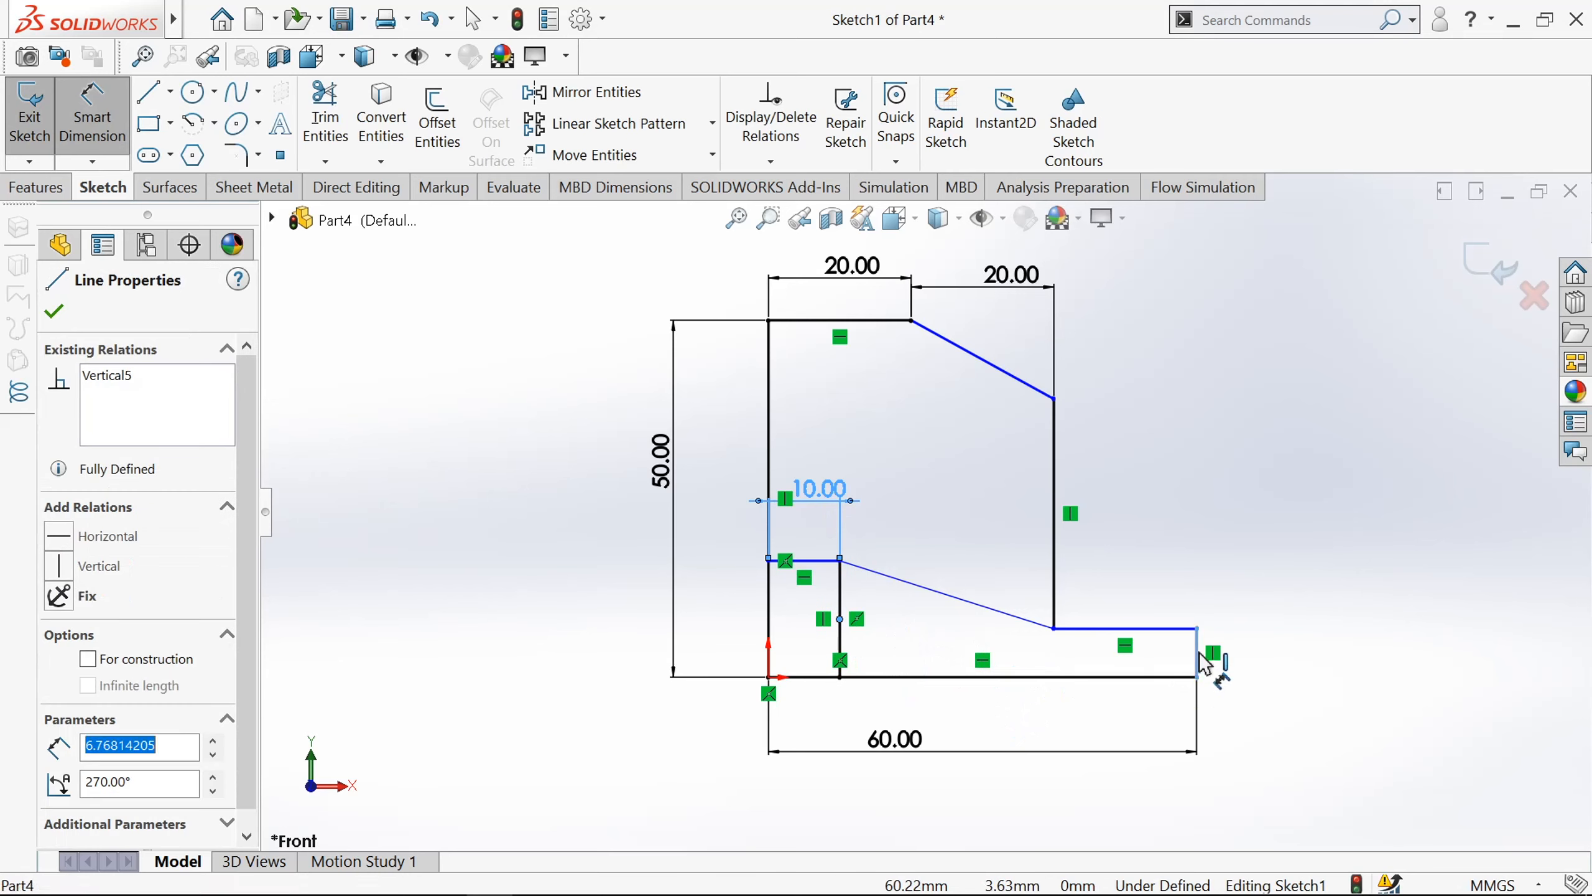
pyautogui.click(1085, 721)
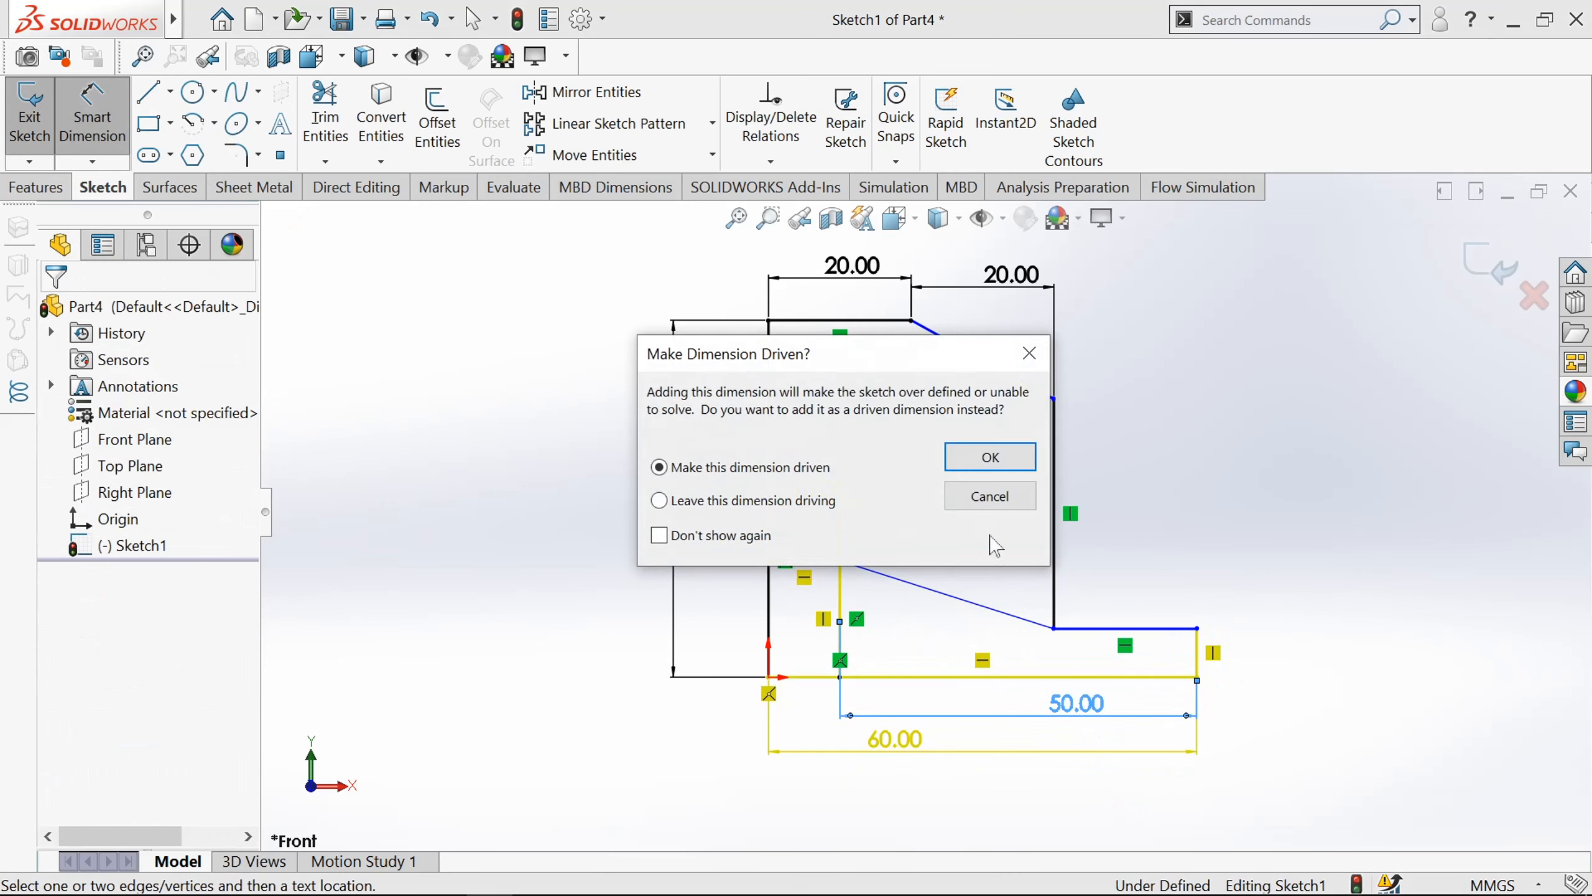
pyautogui.click(988, 496)
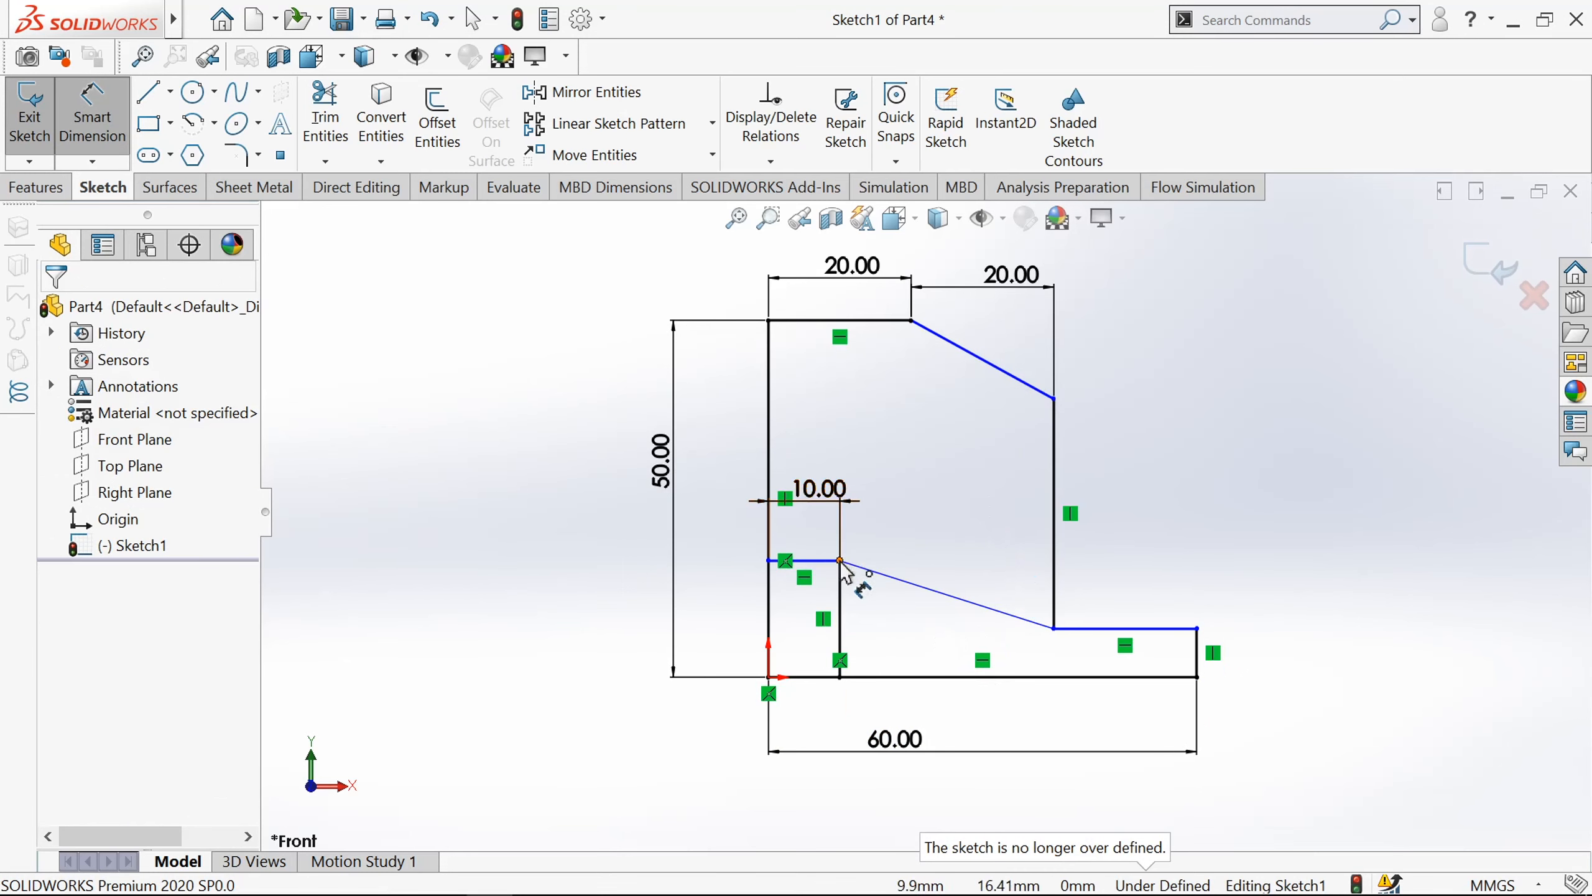
# - Dimension the vertical distance between the inner horizontal ledge and the step corner at 10 mm
pyautogui.click(818, 563)
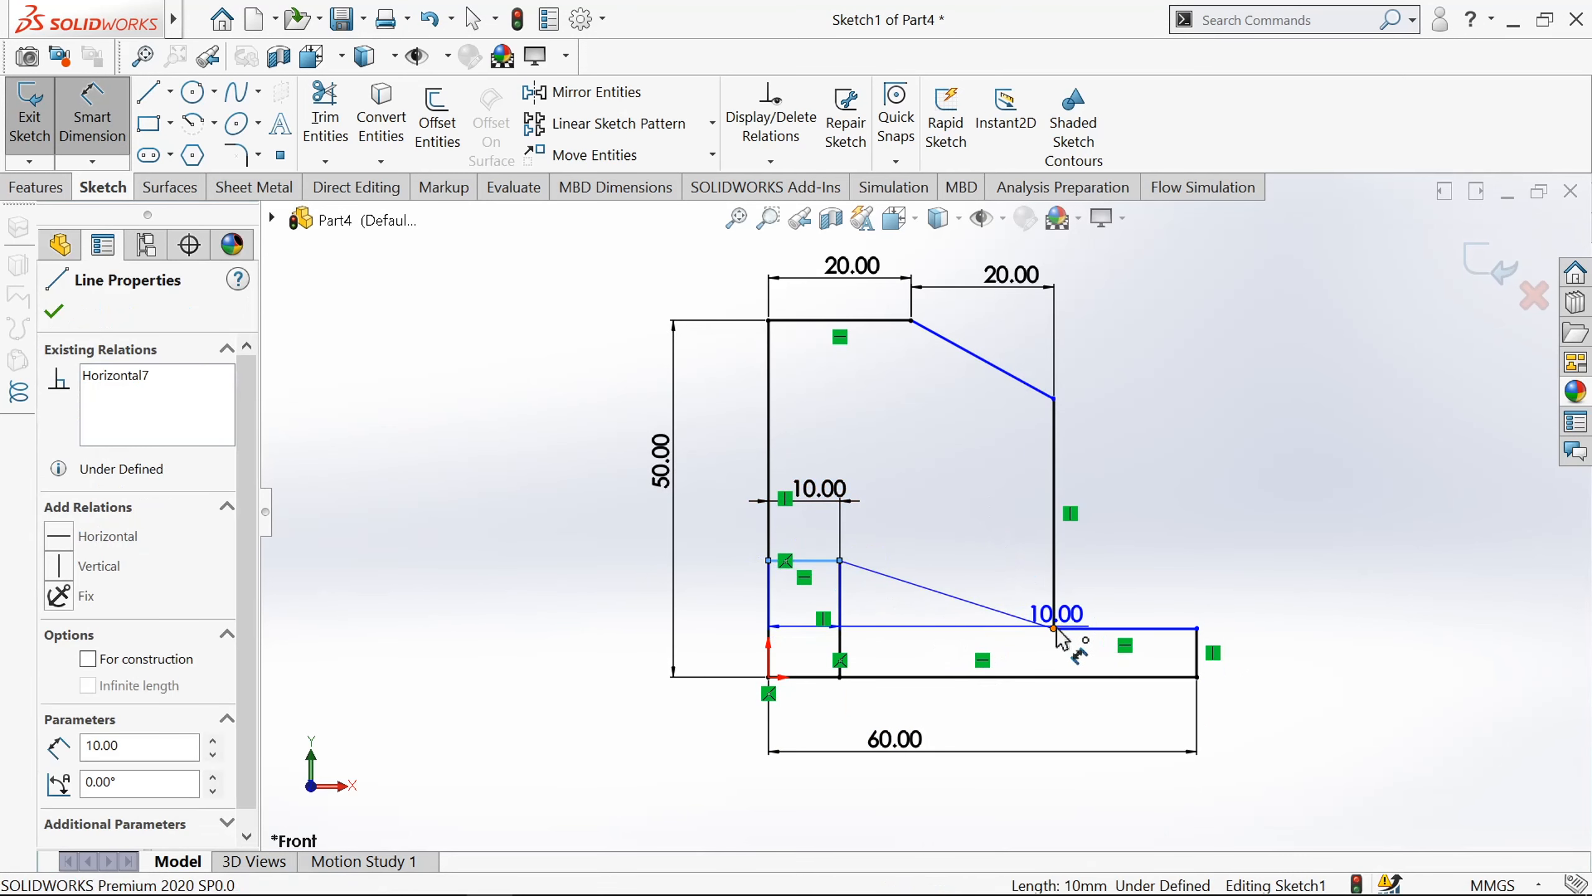
pyautogui.click(1054, 628)
pyautogui.click(1164, 605)
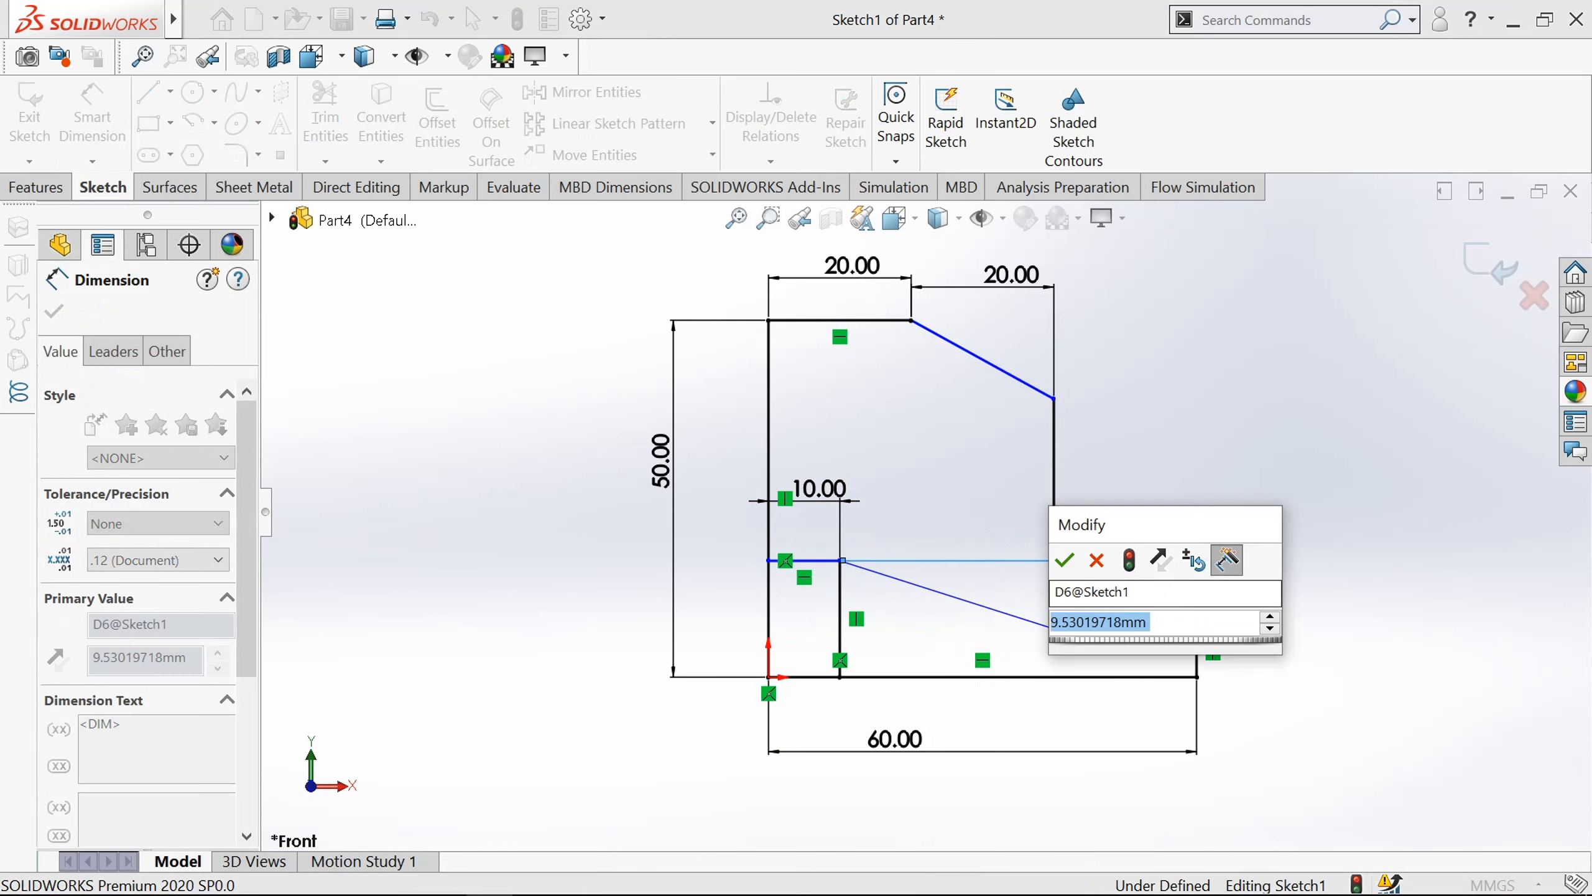
pyautogui.write('10')
pyautogui.press('Return')
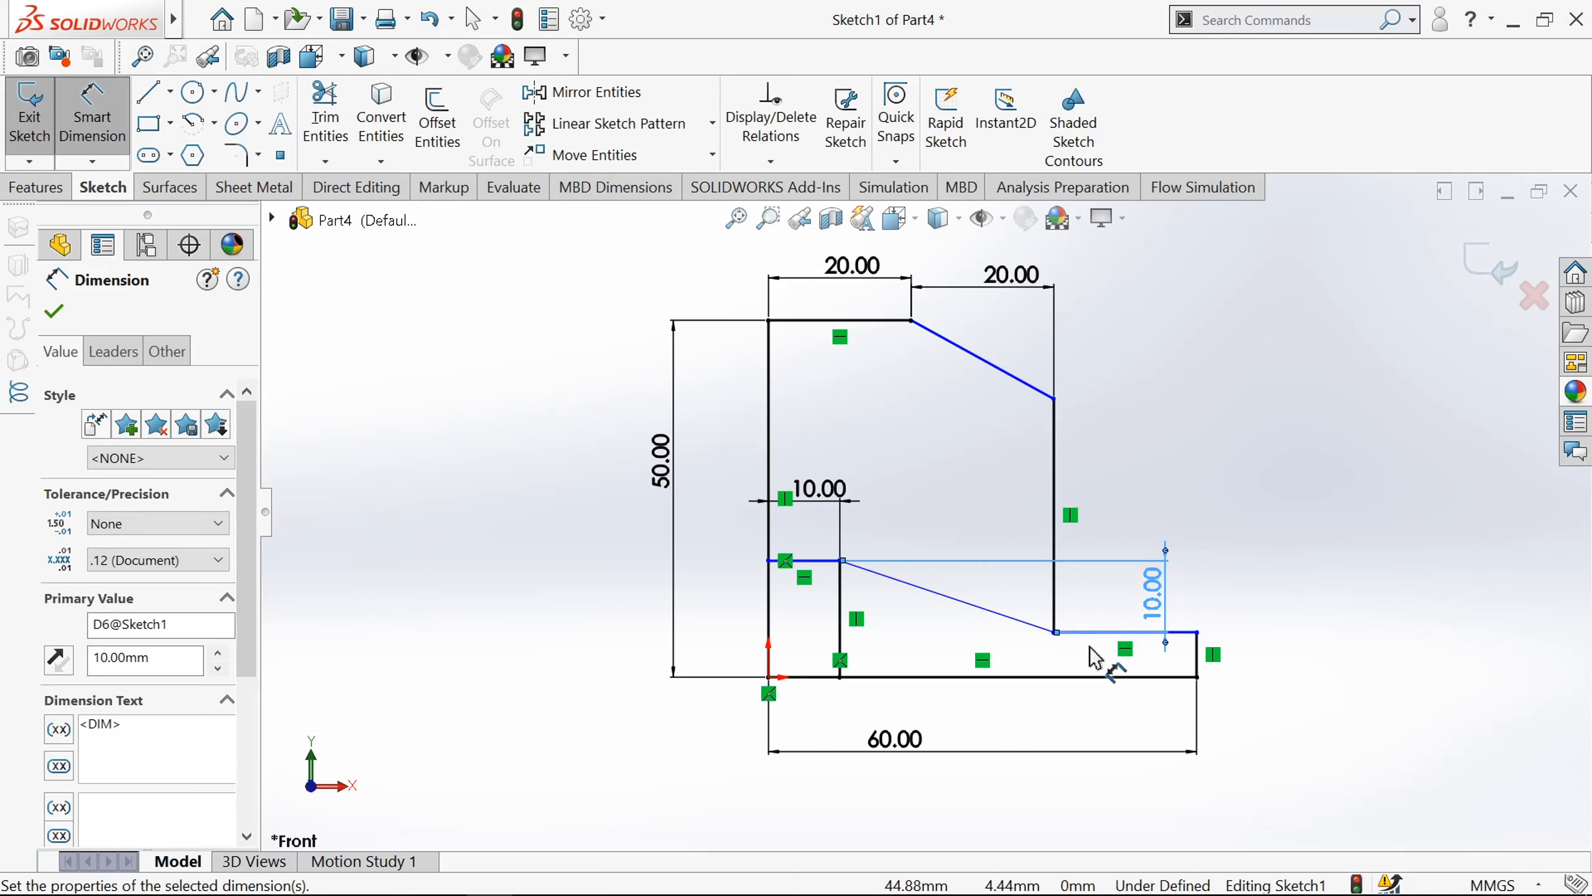
# - Dimension the height of the inner horizontal ledge above the base line at 20 mm
pyautogui.scroll(-1, 1090, 647)
pyautogui.scroll(2, 1090, 647)
pyautogui.scroll(-1, 841, 551)
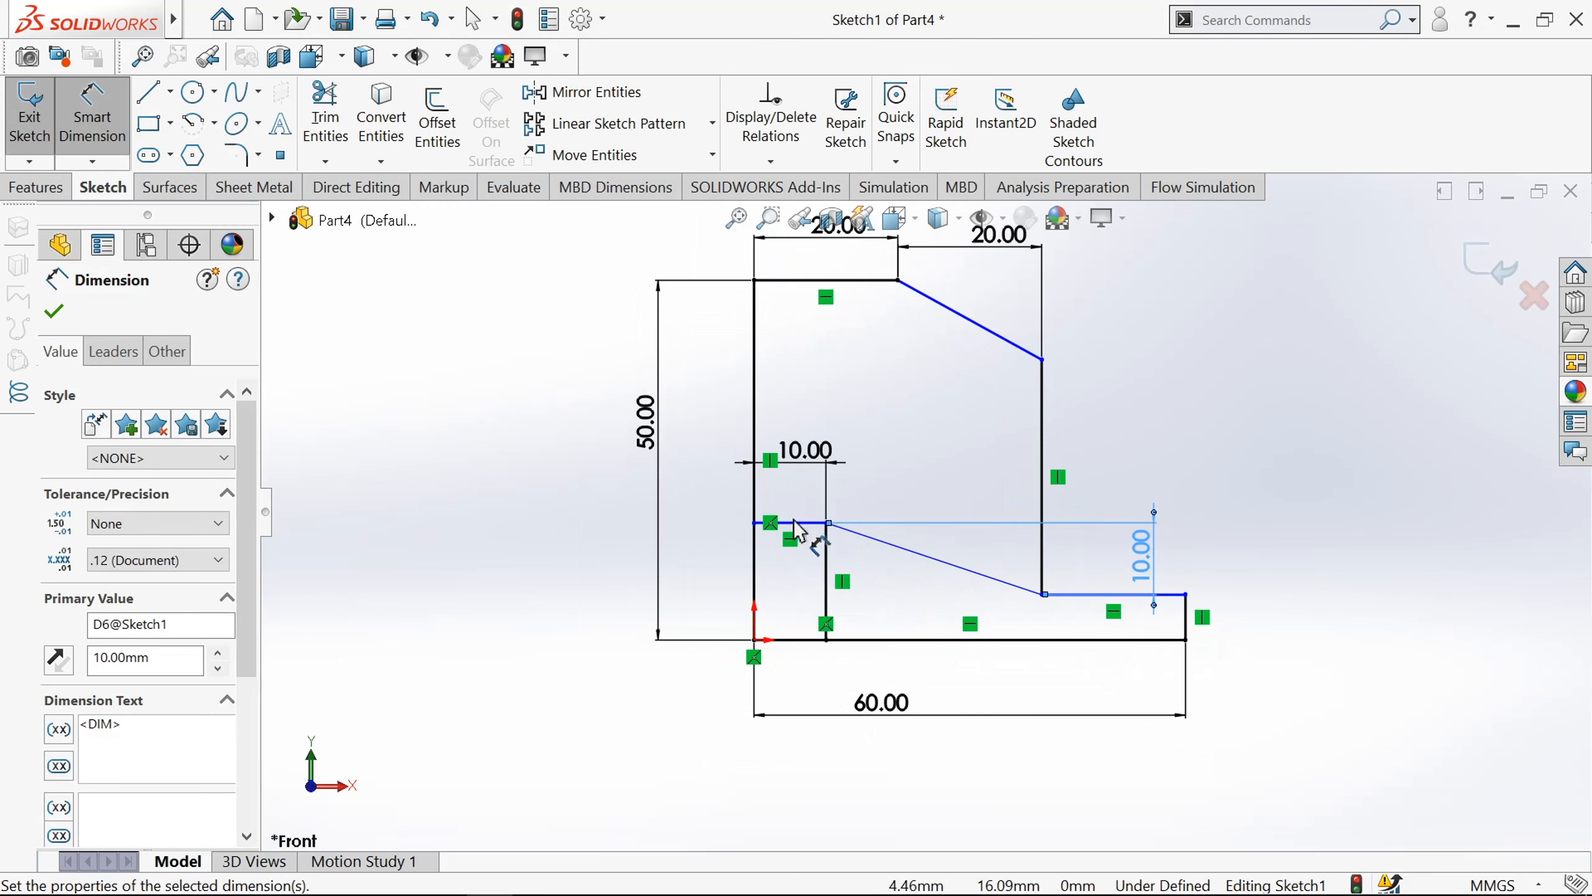
pyautogui.click(802, 523)
pyautogui.click(801, 640)
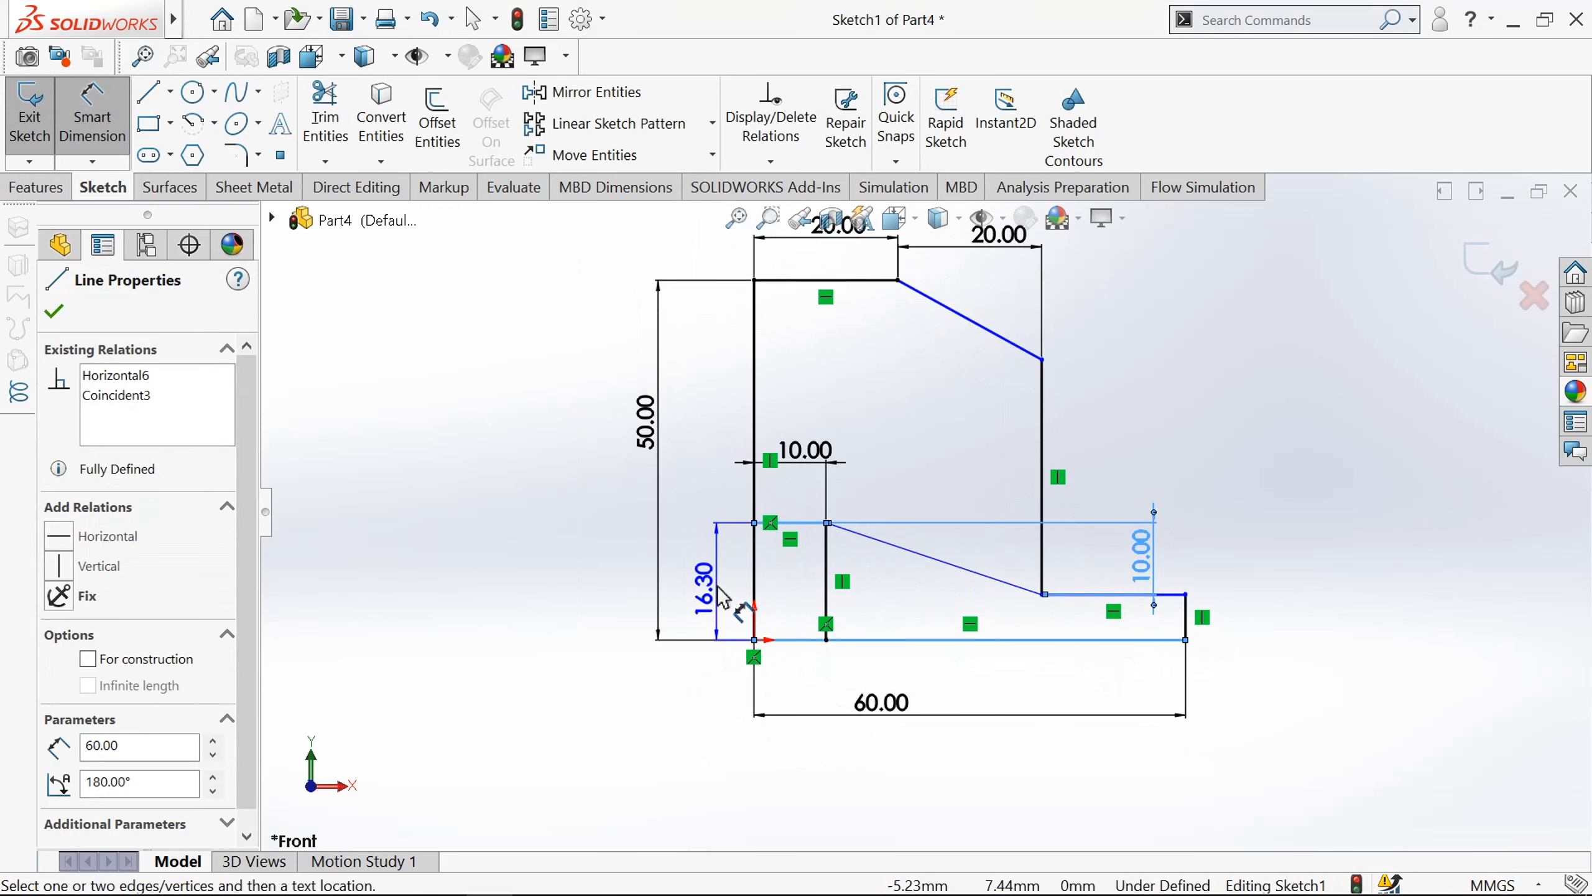
pyautogui.click(721, 593)
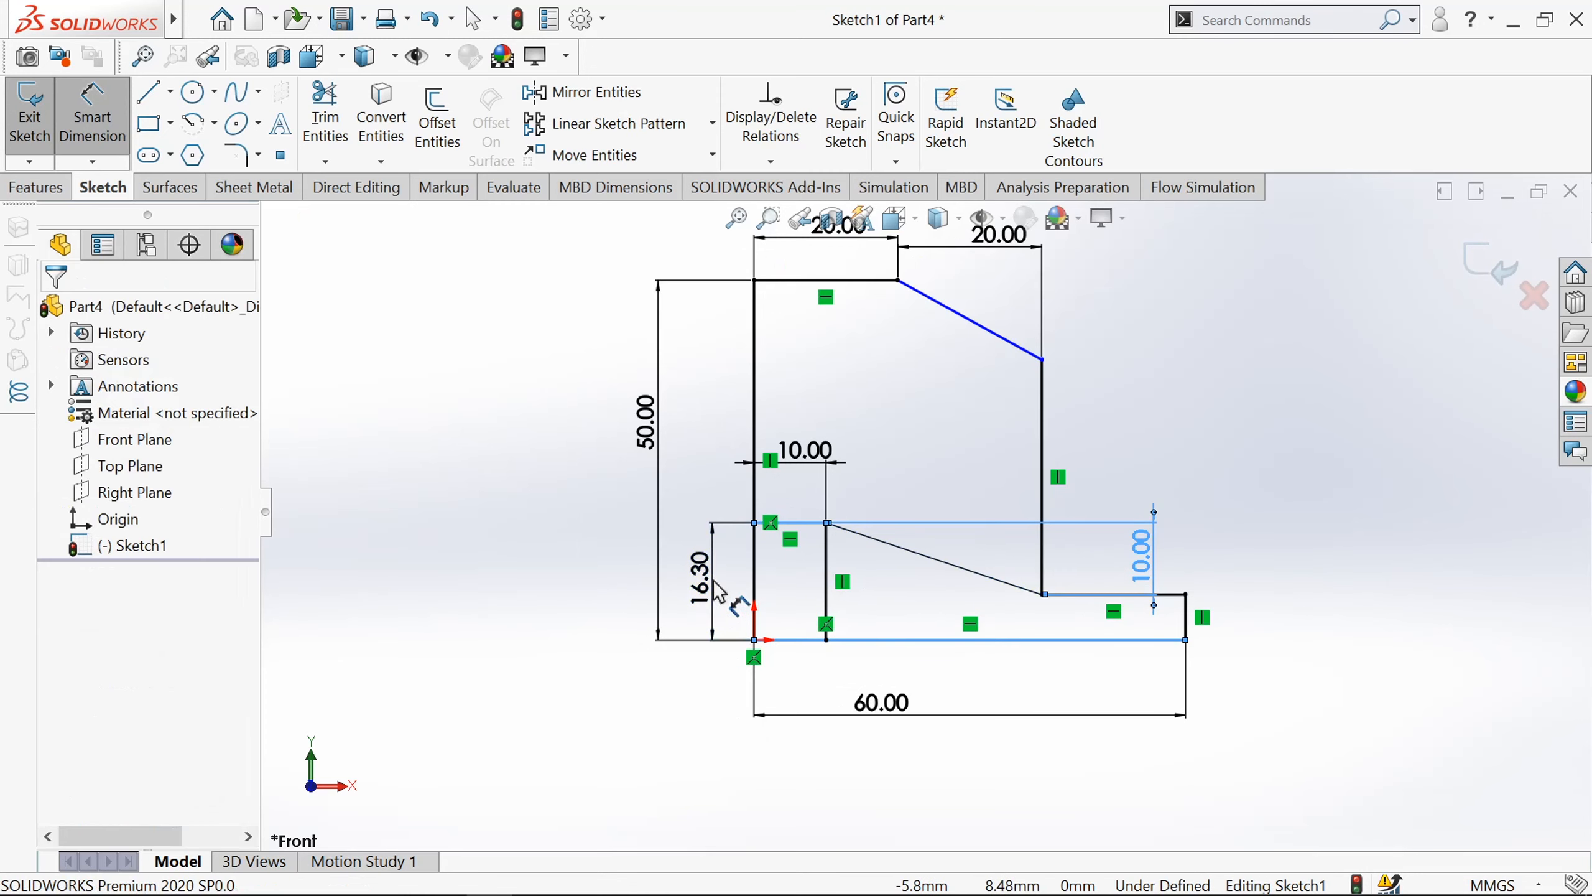
pyautogui.write('20')
pyautogui.press('Return')
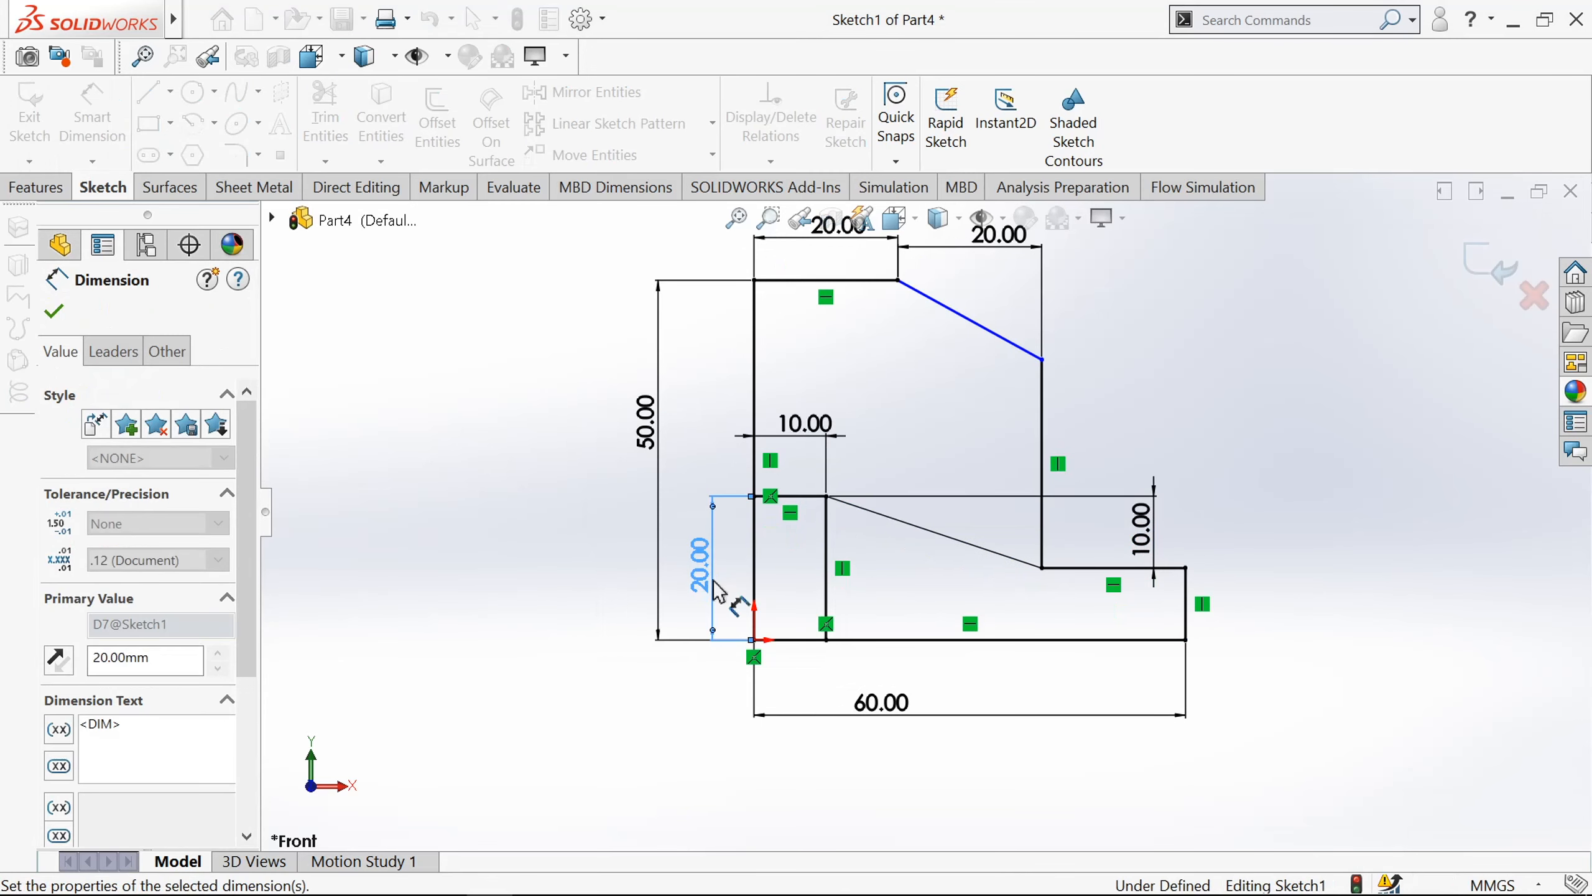
# - Dimension the vertical drop of the sloped corner line at 10 mm
pyautogui.scroll(-2, 953, 572)
pyautogui.scroll(2, 926, 511)
pyautogui.click(897, 306)
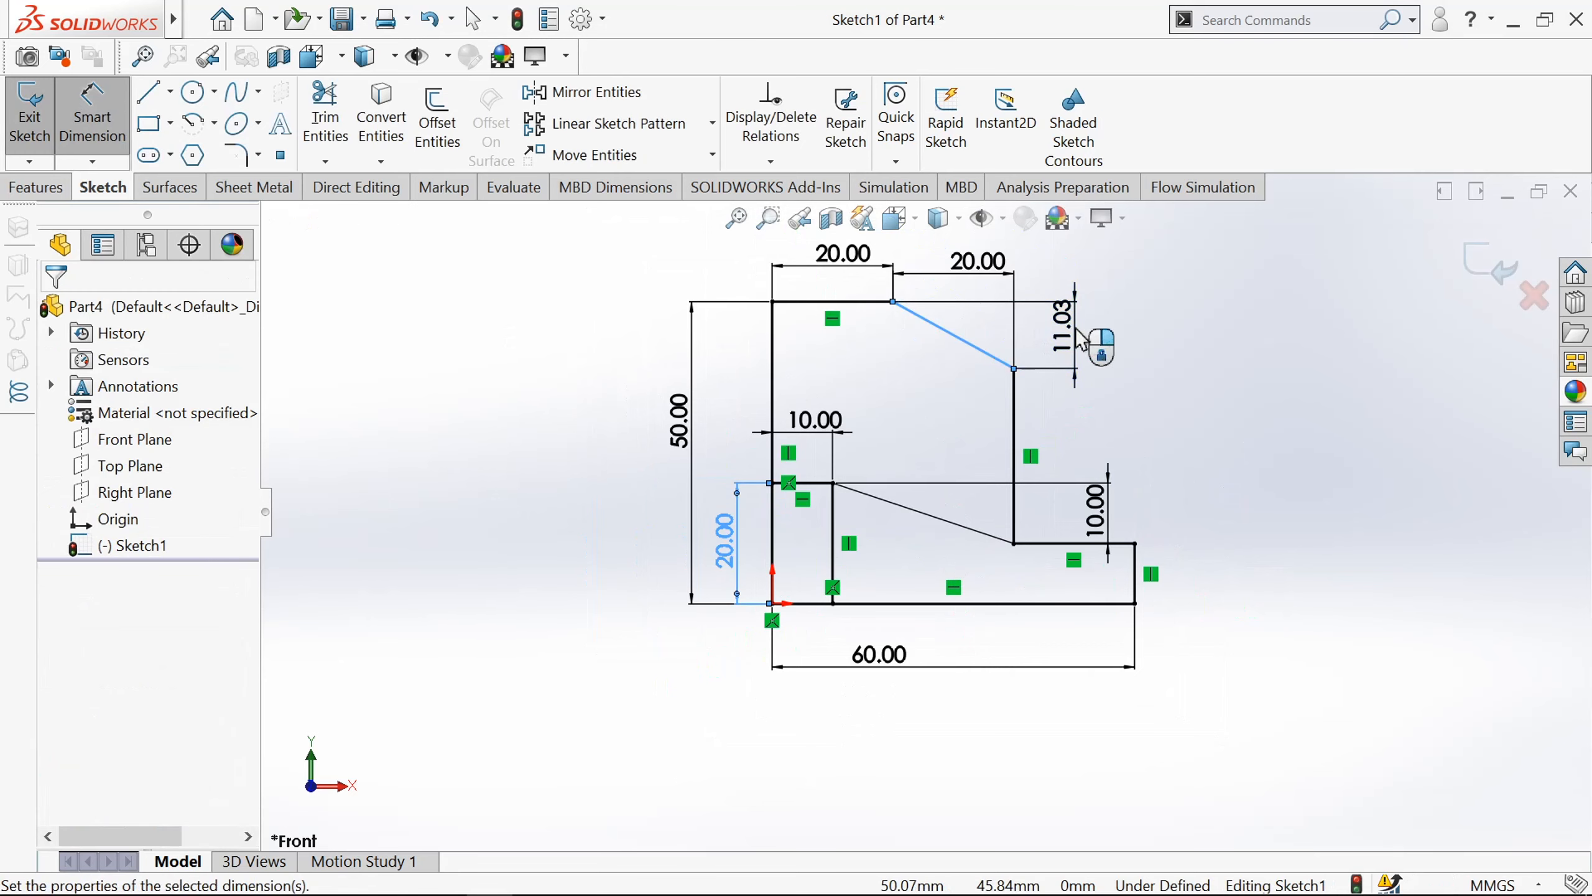
pyautogui.click(1081, 339)
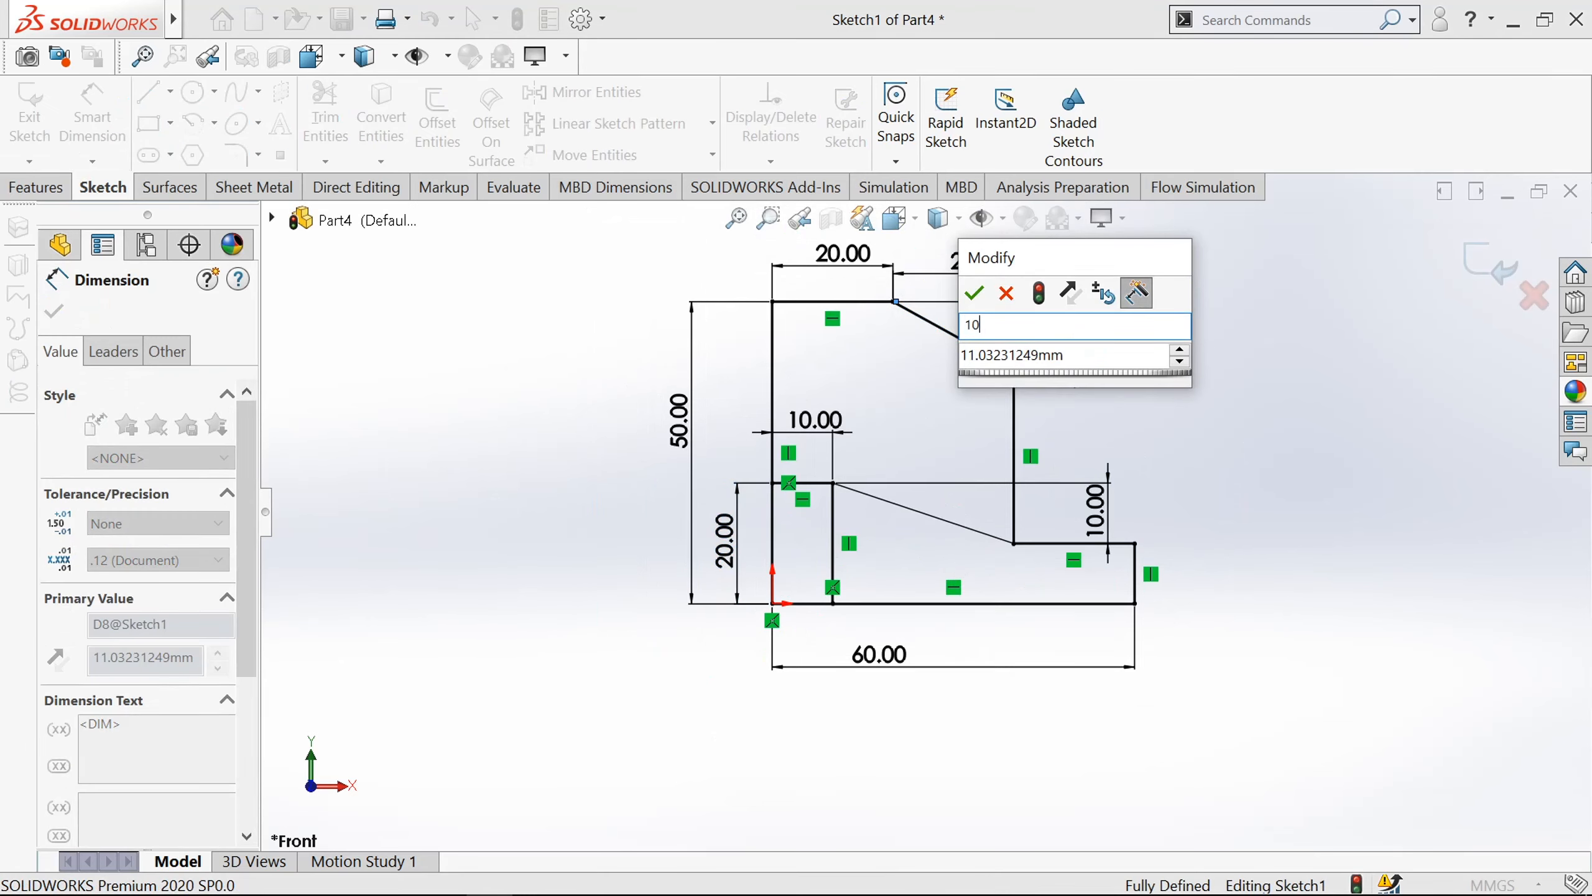
pyautogui.press('Tab')
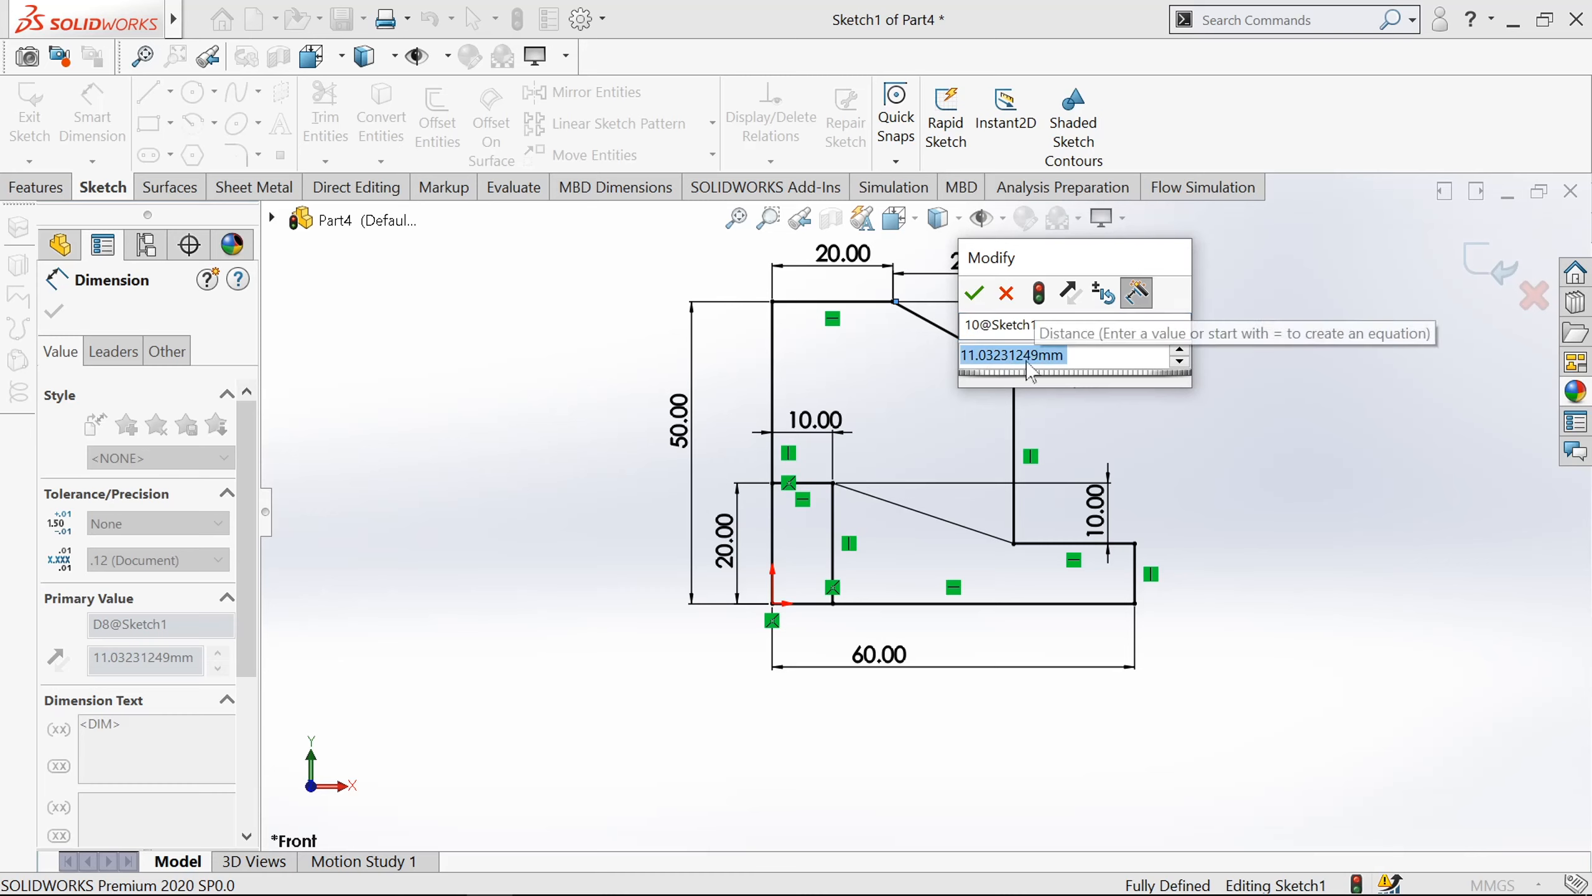
pyautogui.write('10')
pyautogui.press('Return')
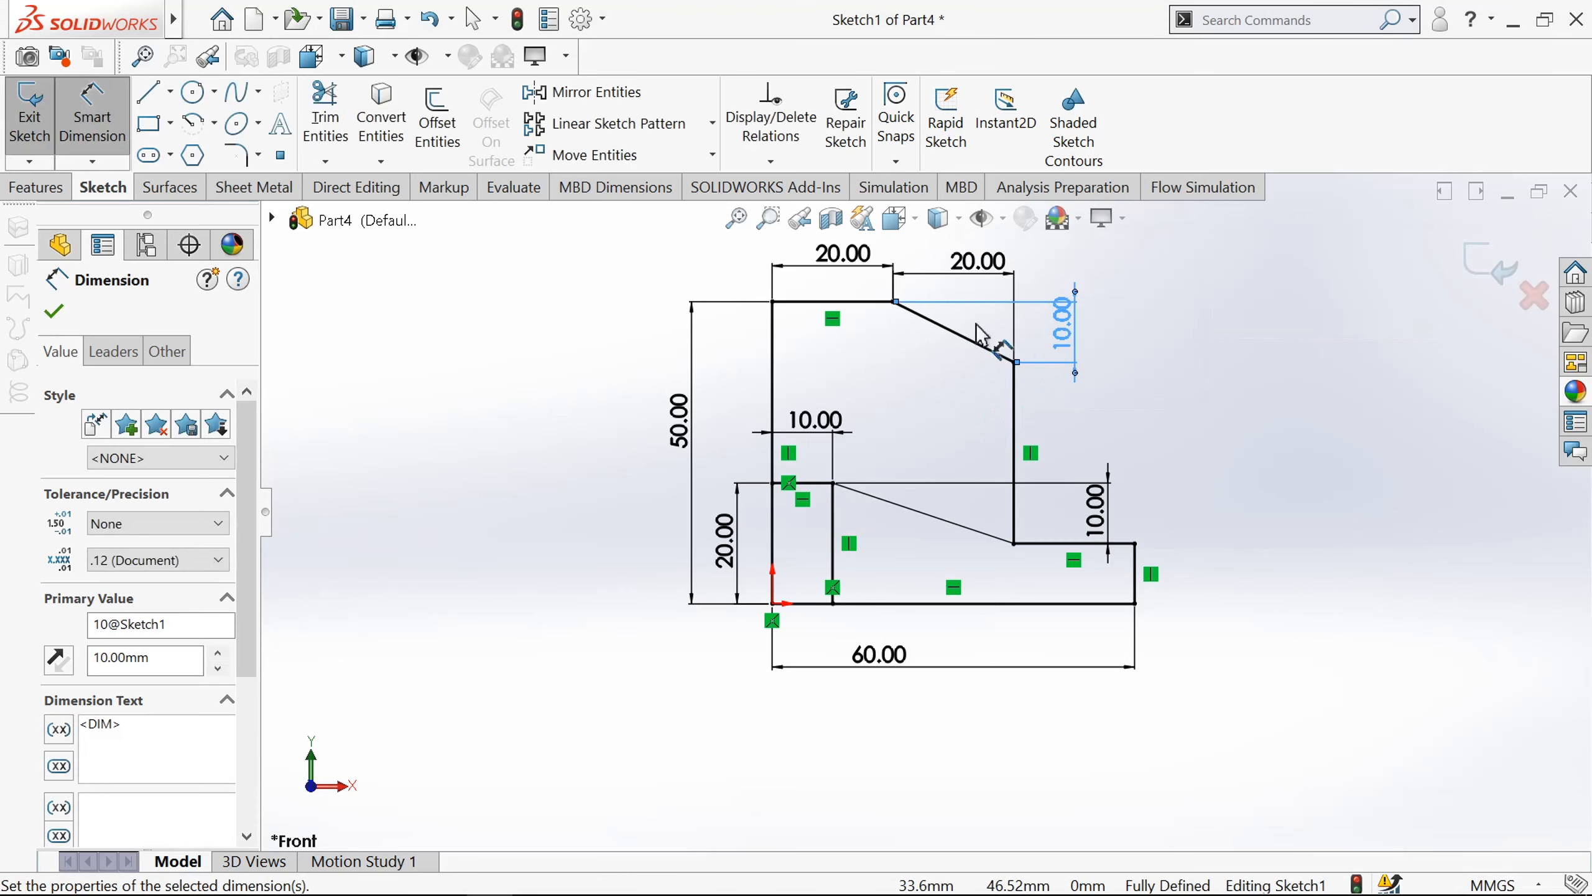
# - Sketch a circle about 9 mm in diameter inside the upper part of the profile, below the sloped corner line
pyautogui.scroll(-1, 989, 276)
pyautogui.click(194, 96)
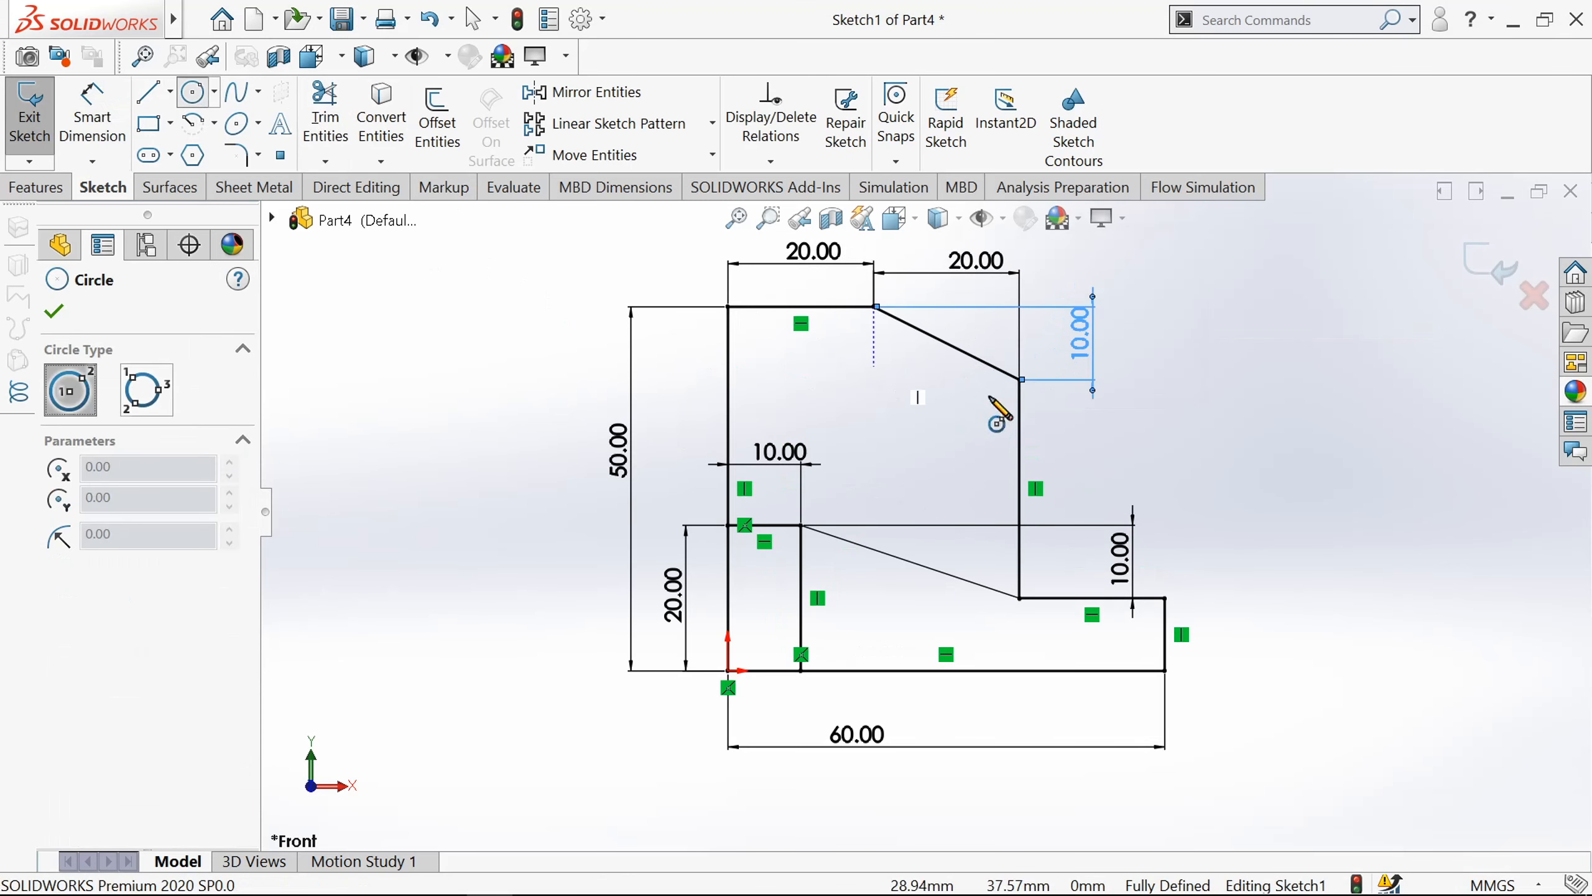
pyautogui.click(912, 407)
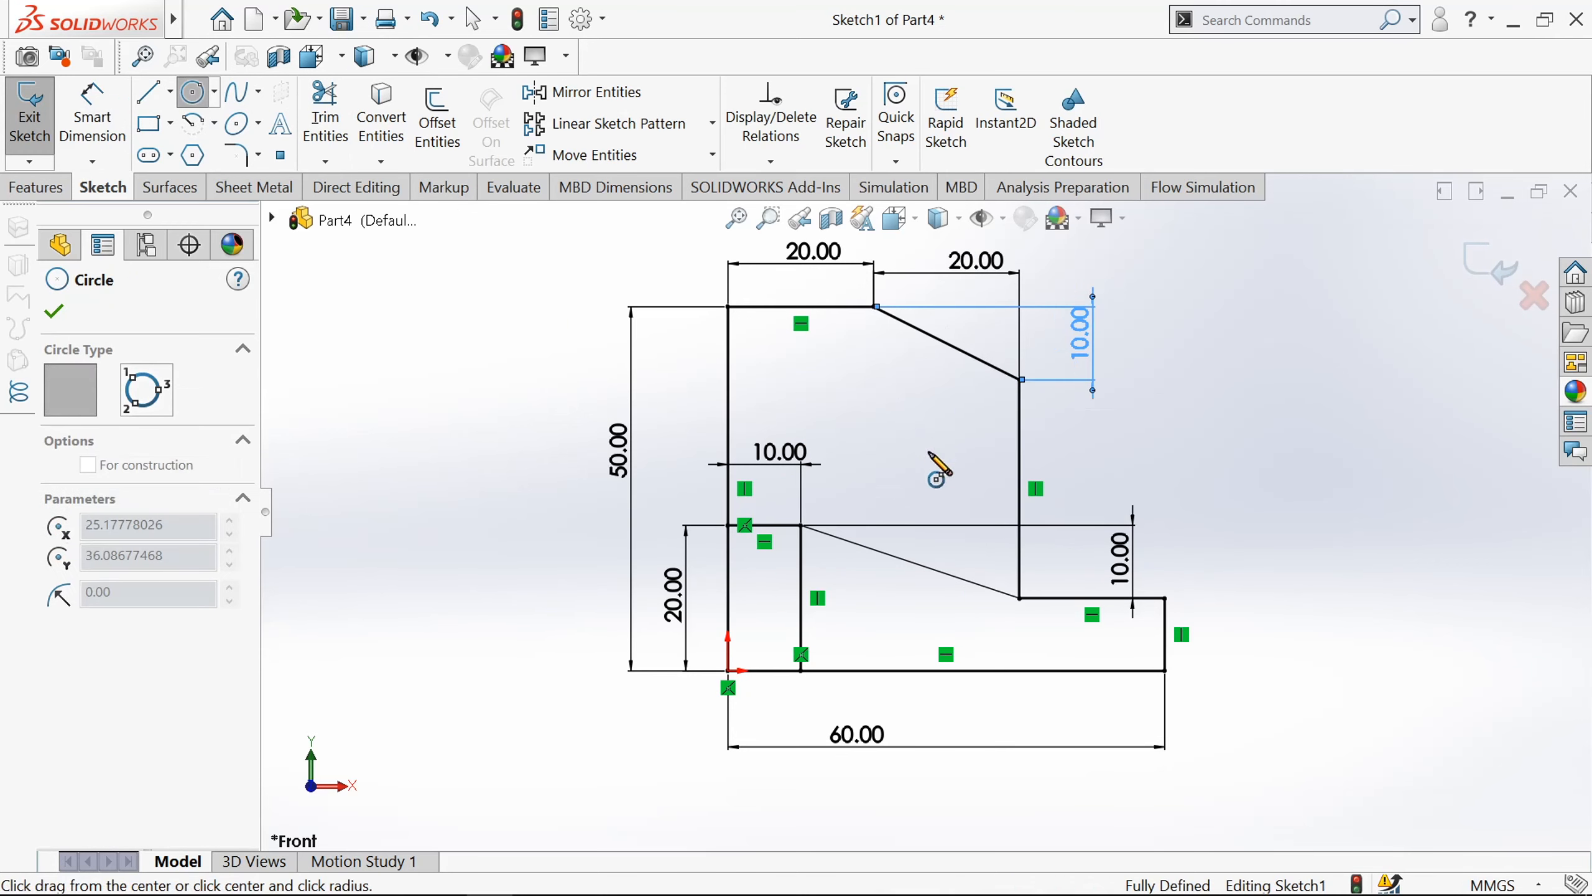
pyautogui.click(928, 437)
# - Dimension the circle's diameter at 10 mm
pyautogui.click(107, 121)
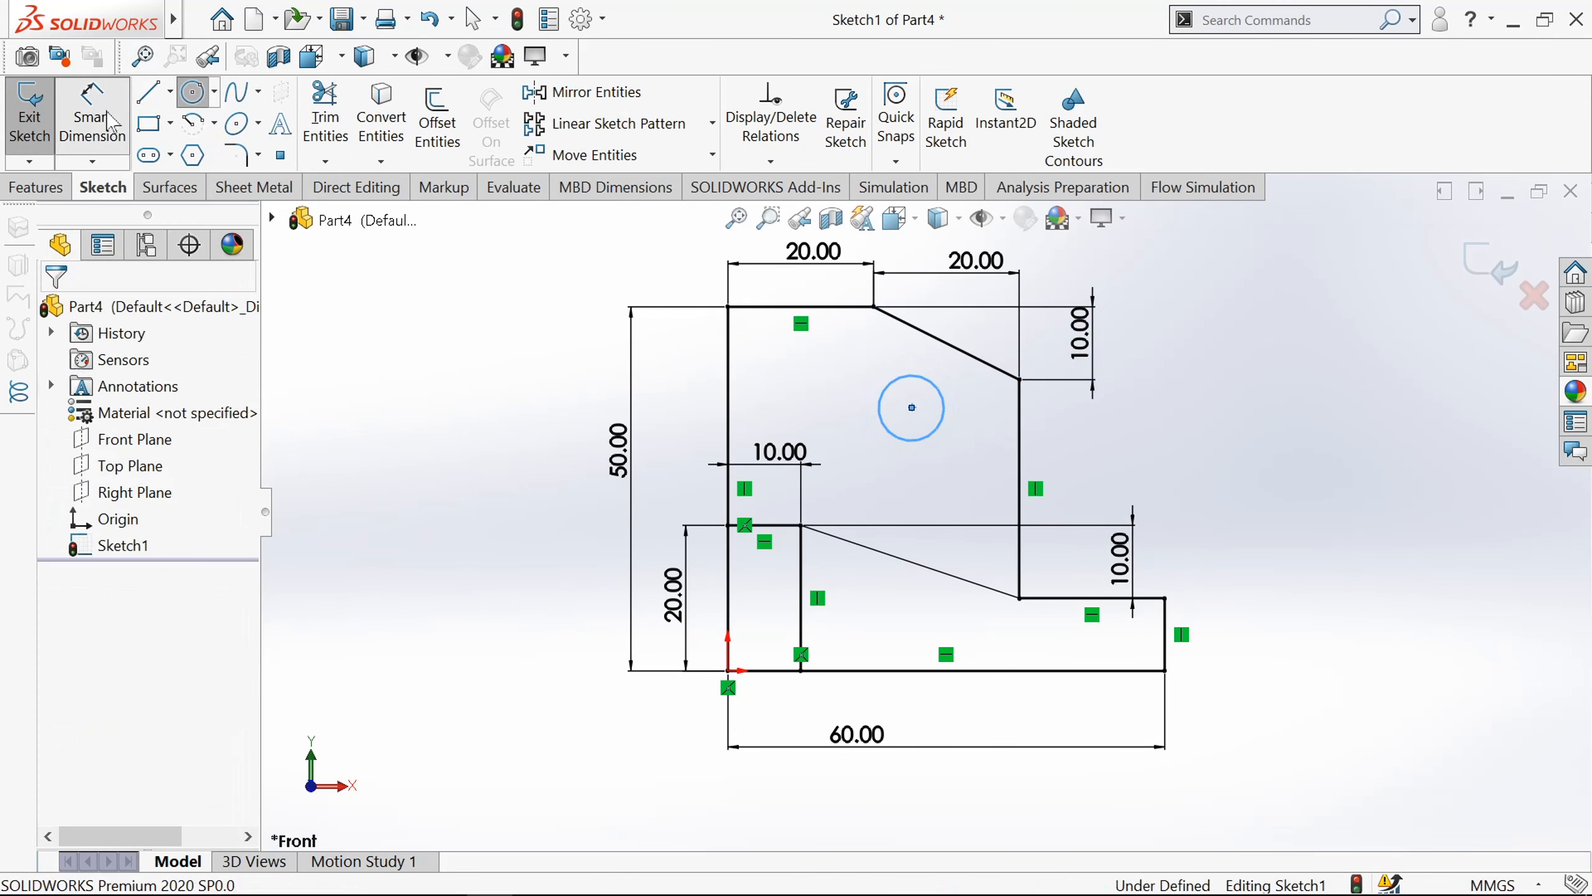
pyautogui.click(945, 416)
pyautogui.click(1228, 413)
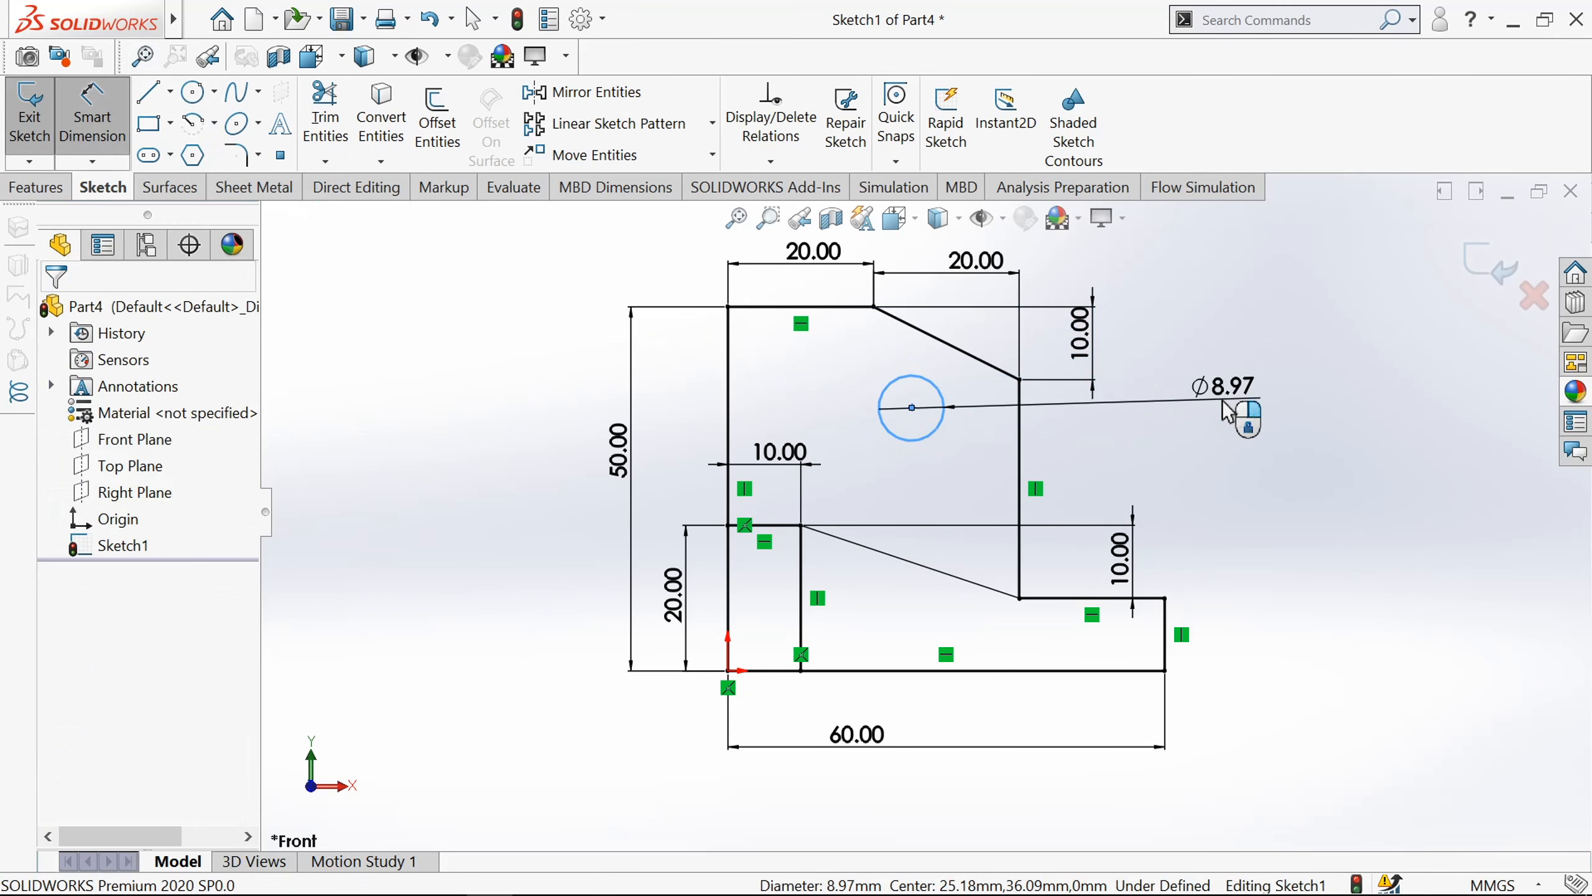
pyautogui.write('10')
pyautogui.press('Return')
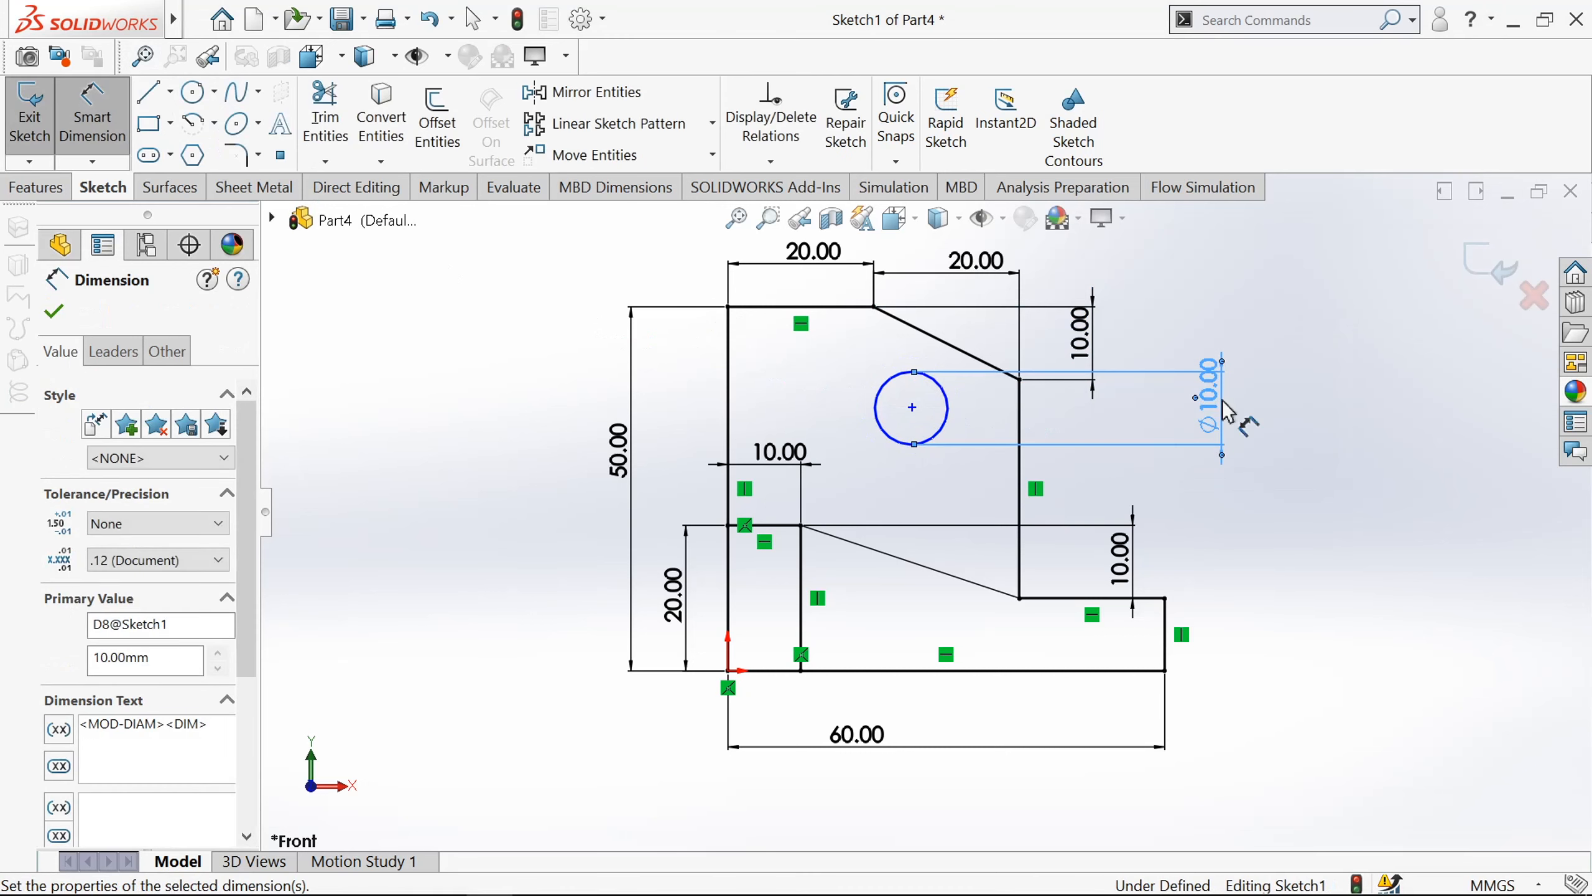
# - Dimension the horizontal distance from the circle's centre to the vertical line below the sloped corner at 10 mm
pyautogui.click(913, 408)
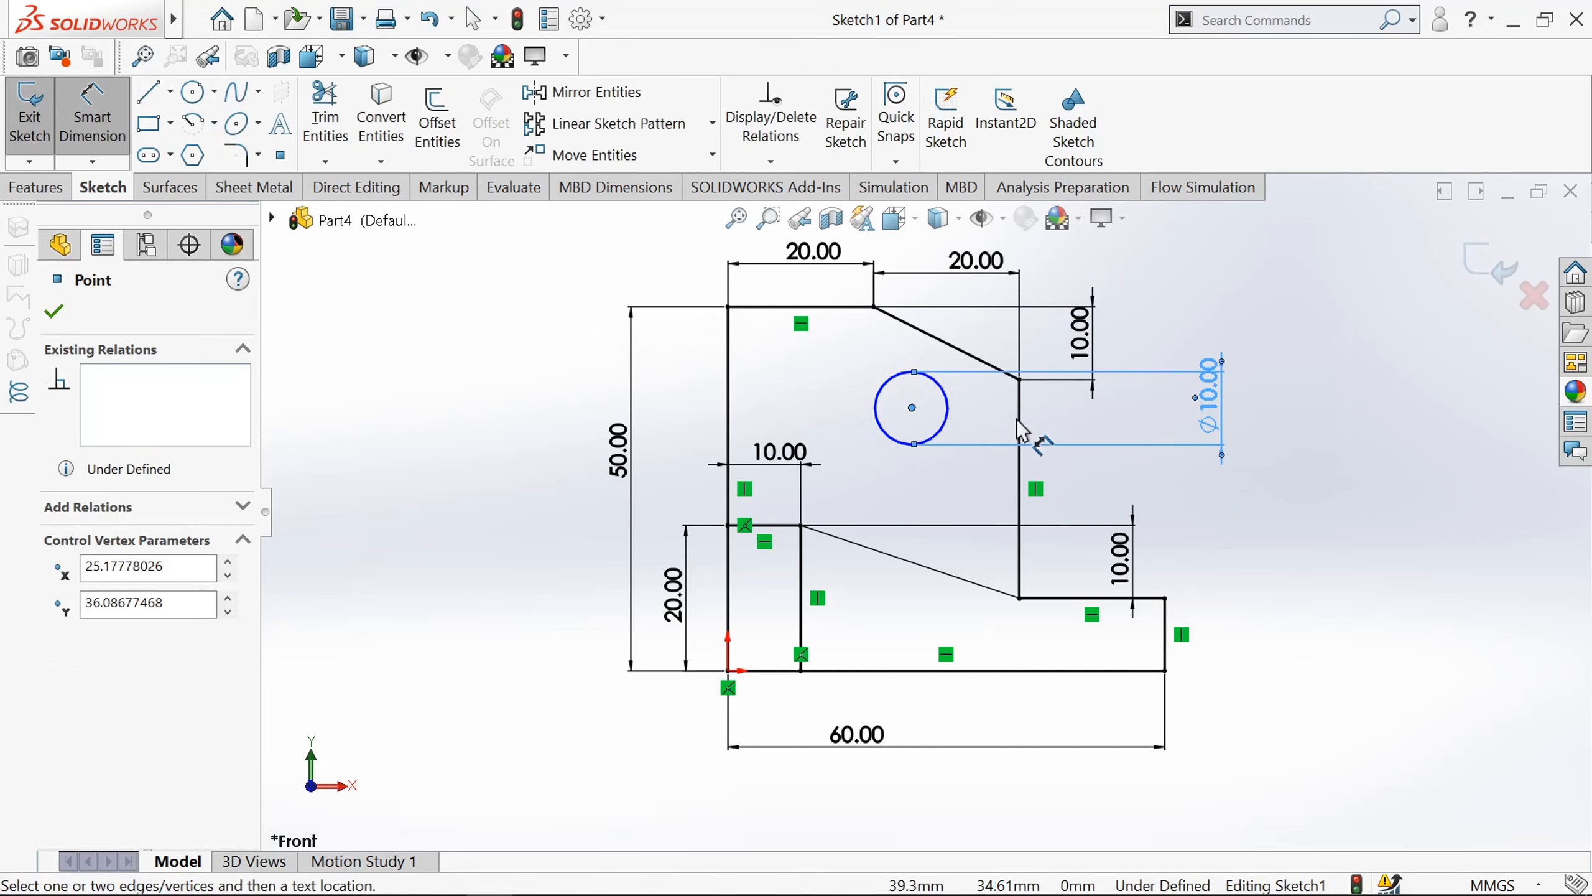
pyautogui.click(1022, 419)
pyautogui.click(978, 302)
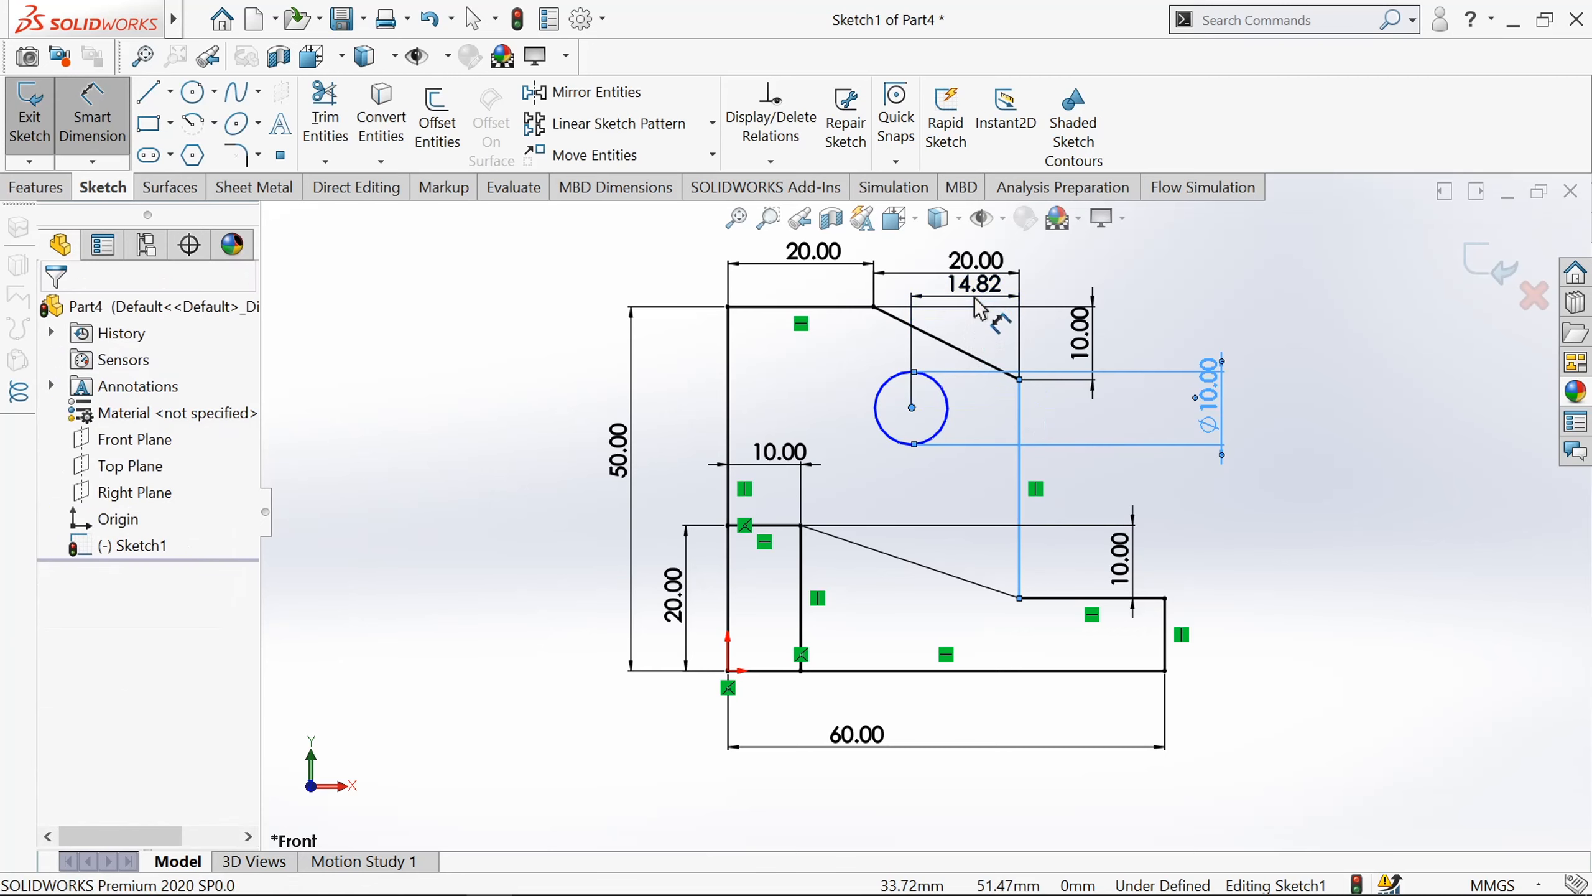
pyautogui.write('10')
pyautogui.press('Return')
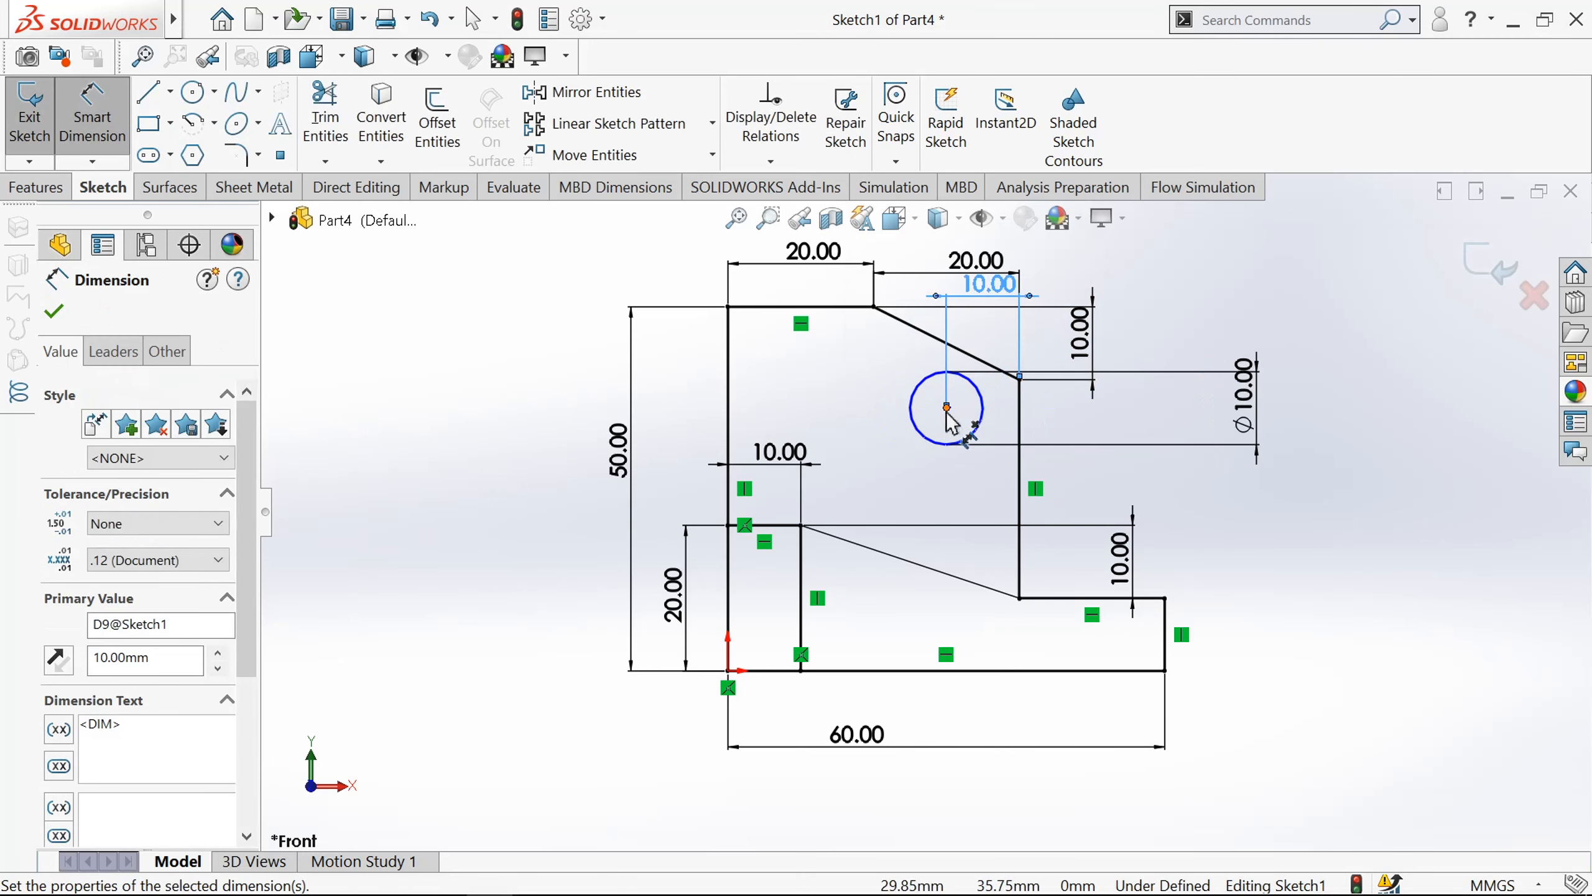
# - Dimension the vertical distance from the circle's centre to the inner horizontal ledge at 10 mm and finish dimensioning
pyautogui.click(947, 414)
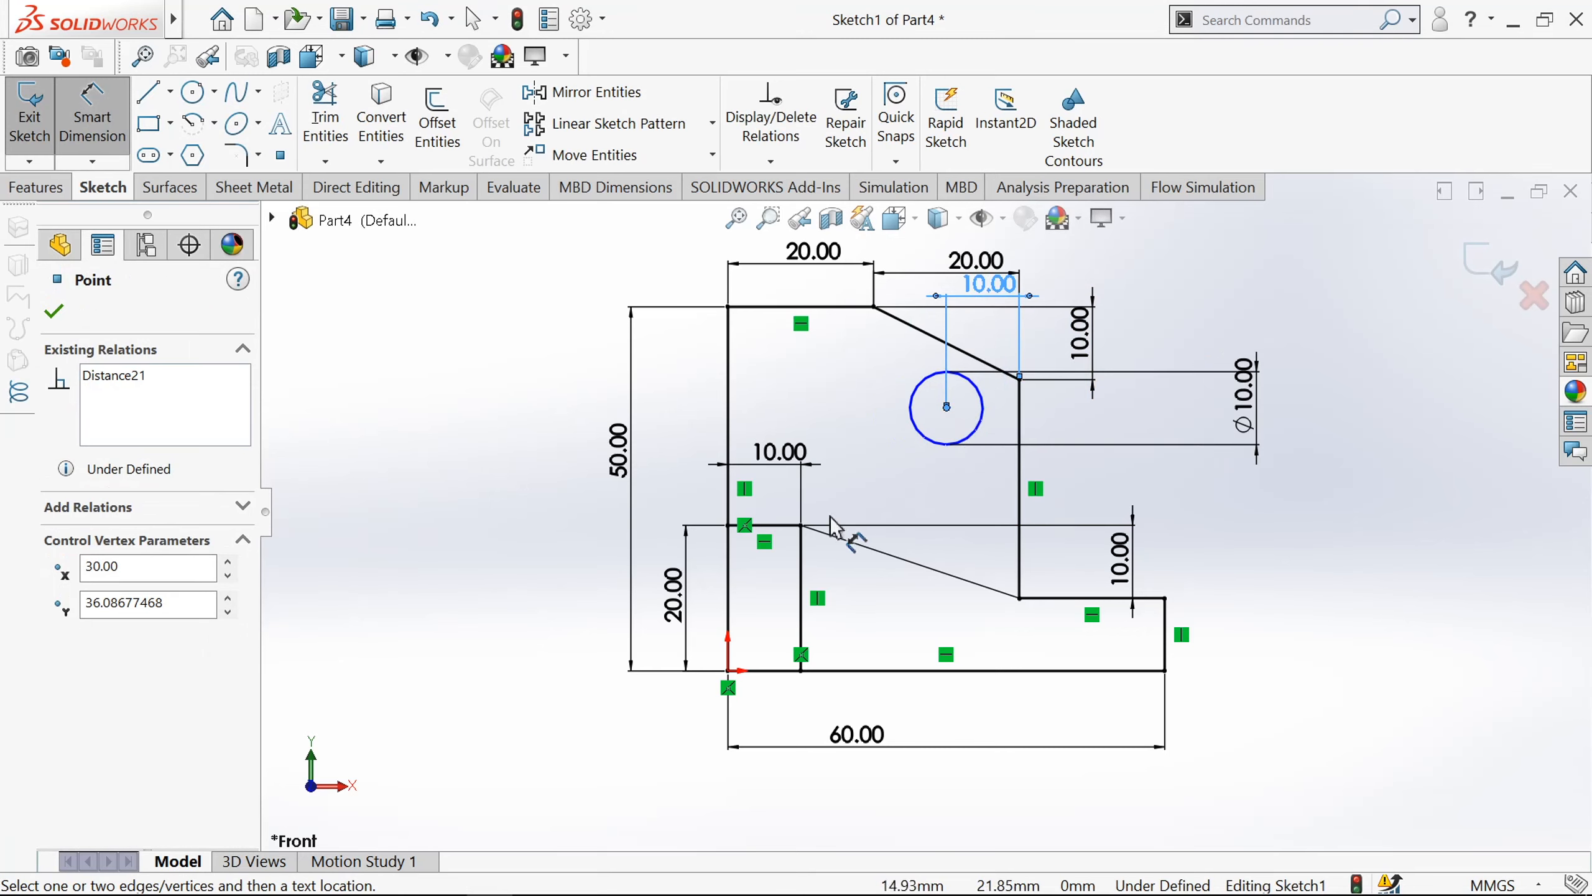
pyautogui.click(775, 528)
pyautogui.click(1164, 479)
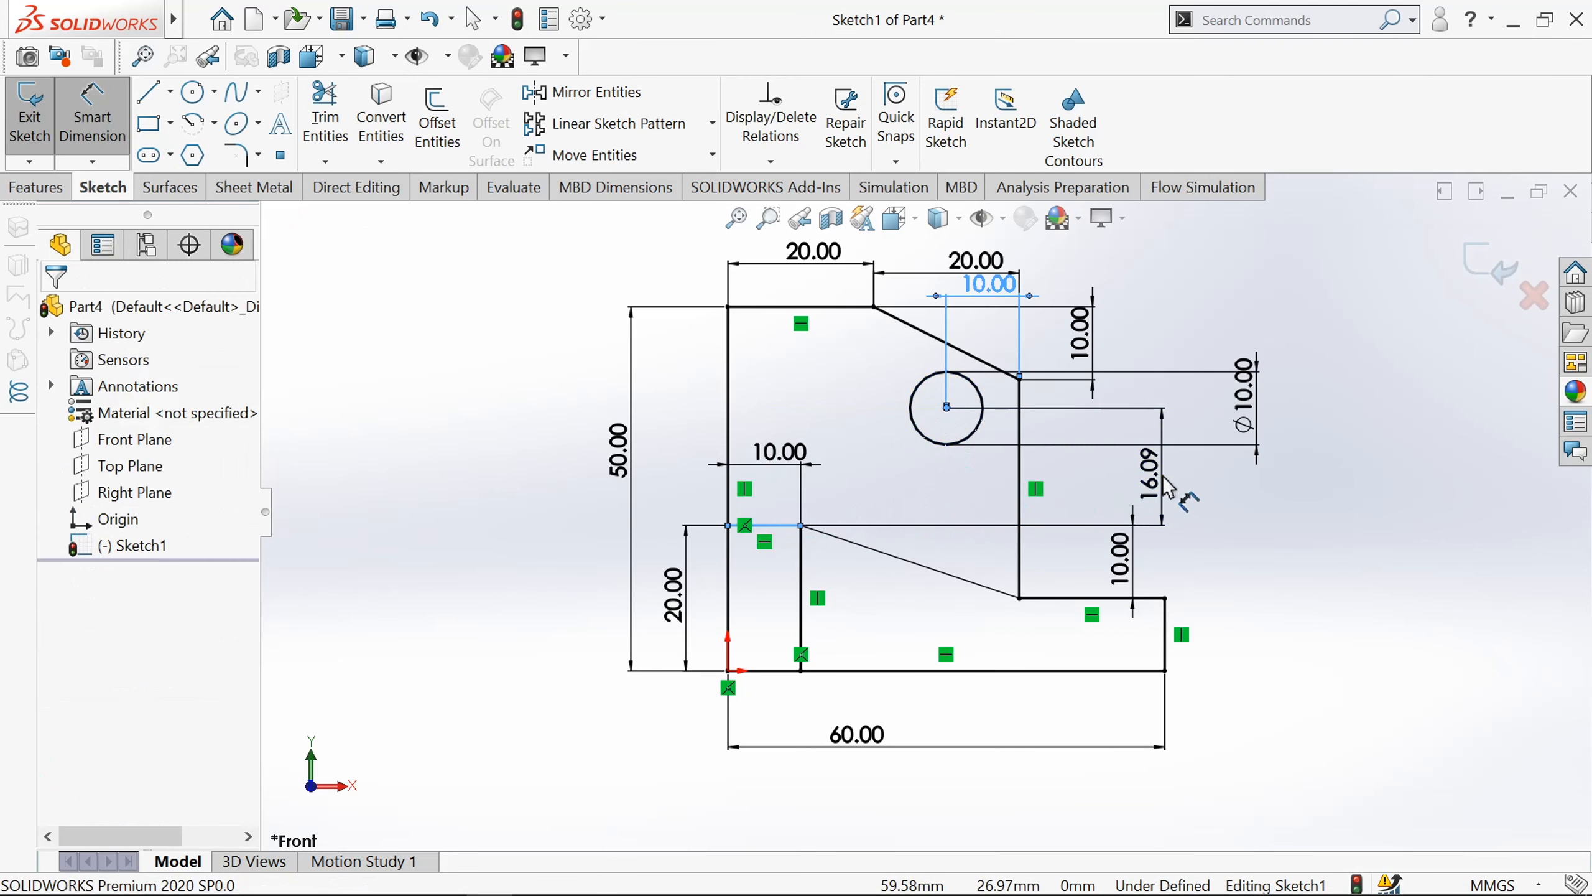
pyautogui.write('10')
pyautogui.press('Return')
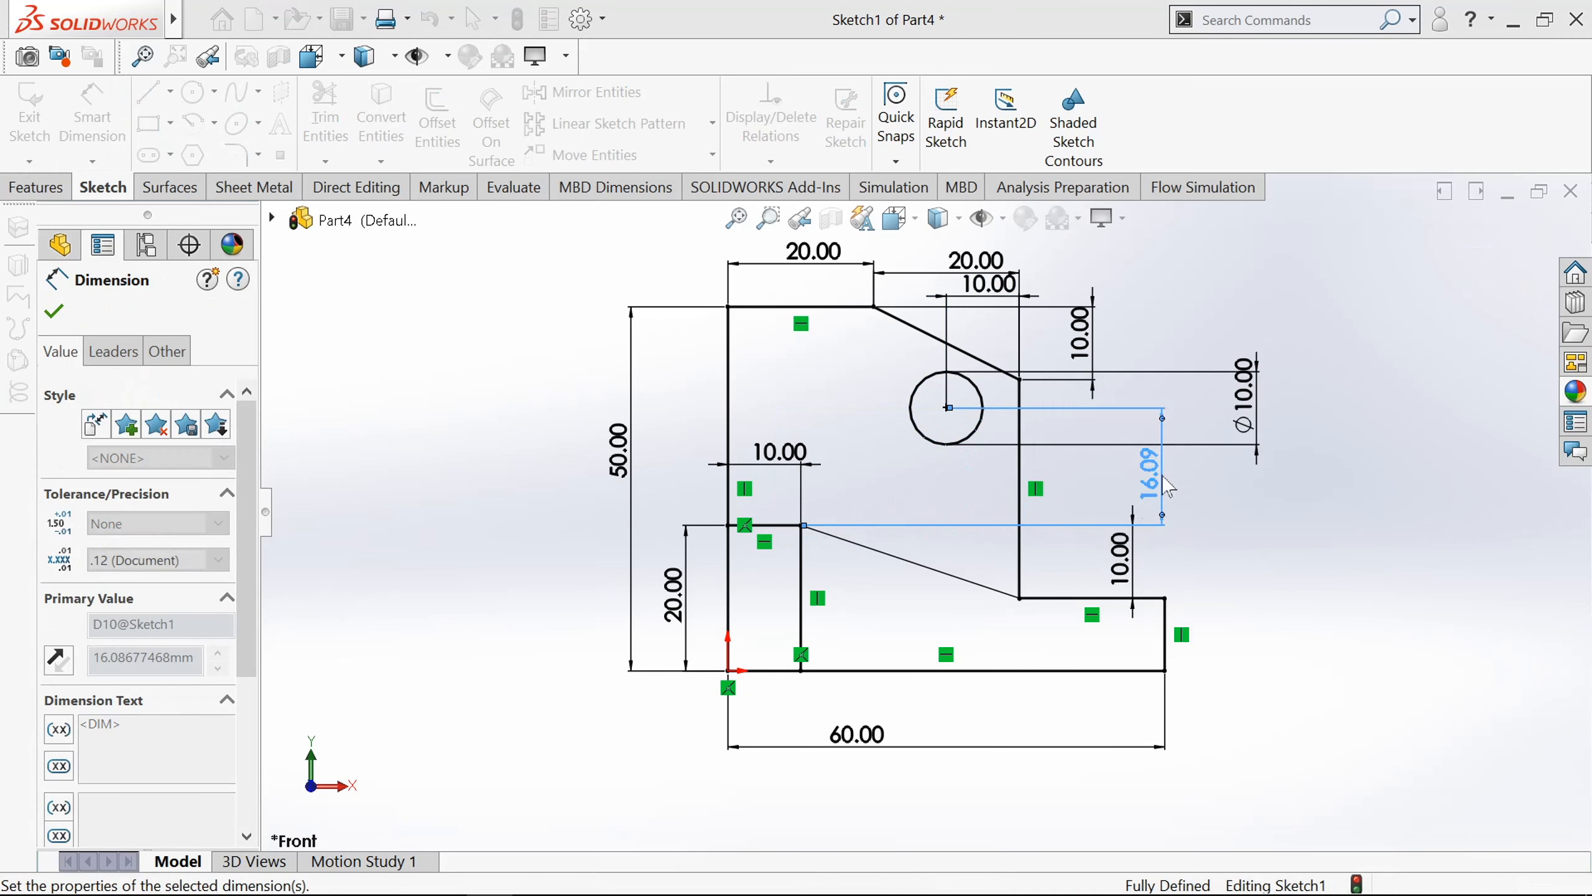
pyautogui.click(55, 312)
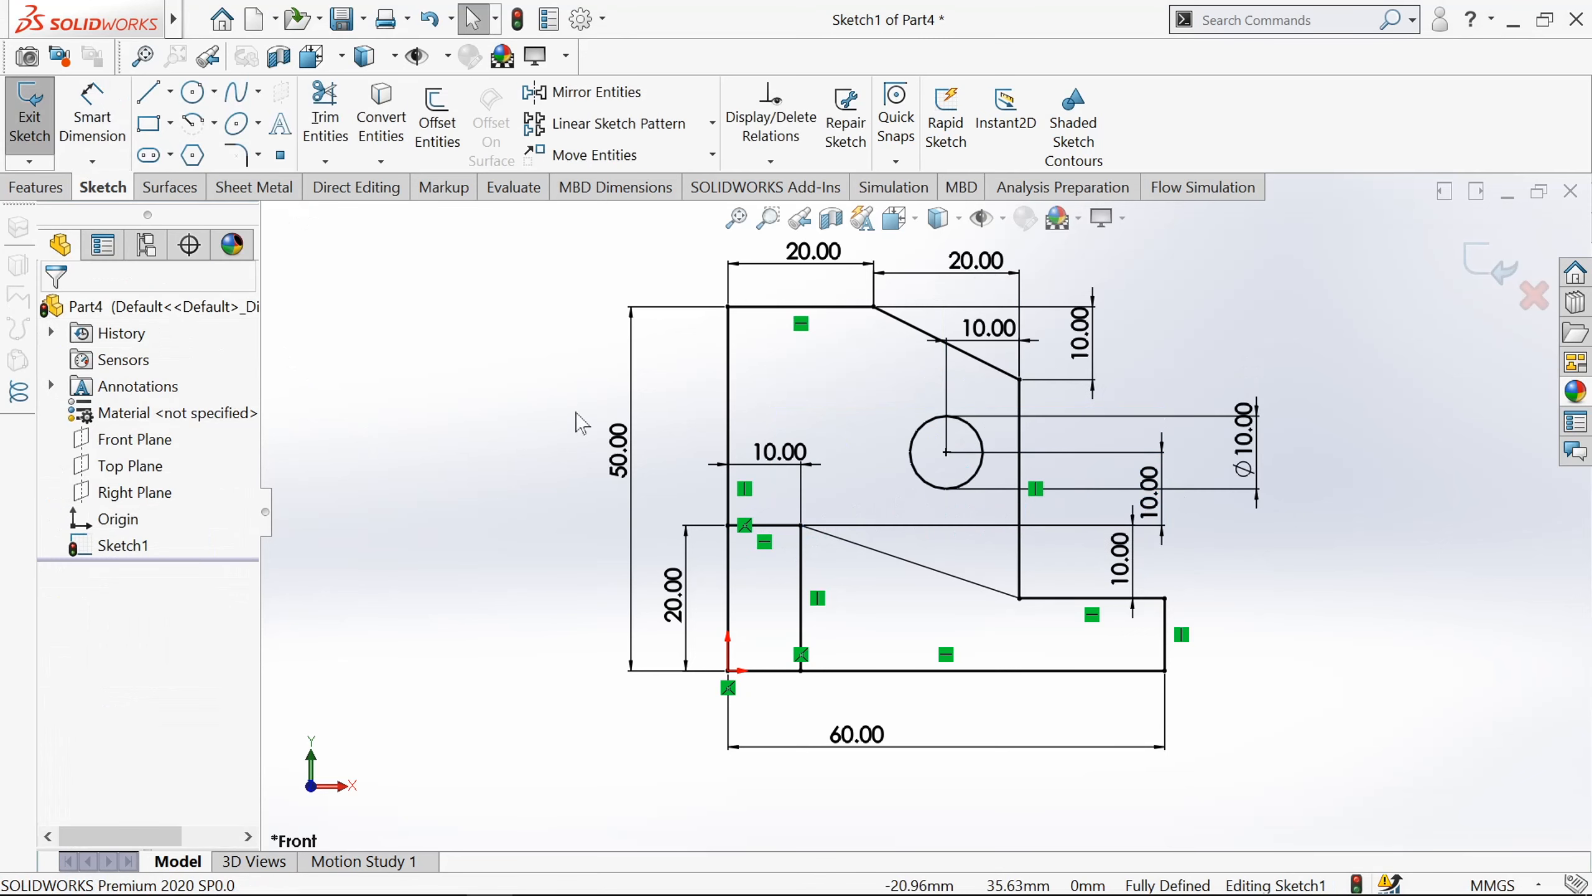
# - Close the sketch and extrude only its upper region with the circular hole as a 10 mm blind boss
pyautogui.click(11, 132)
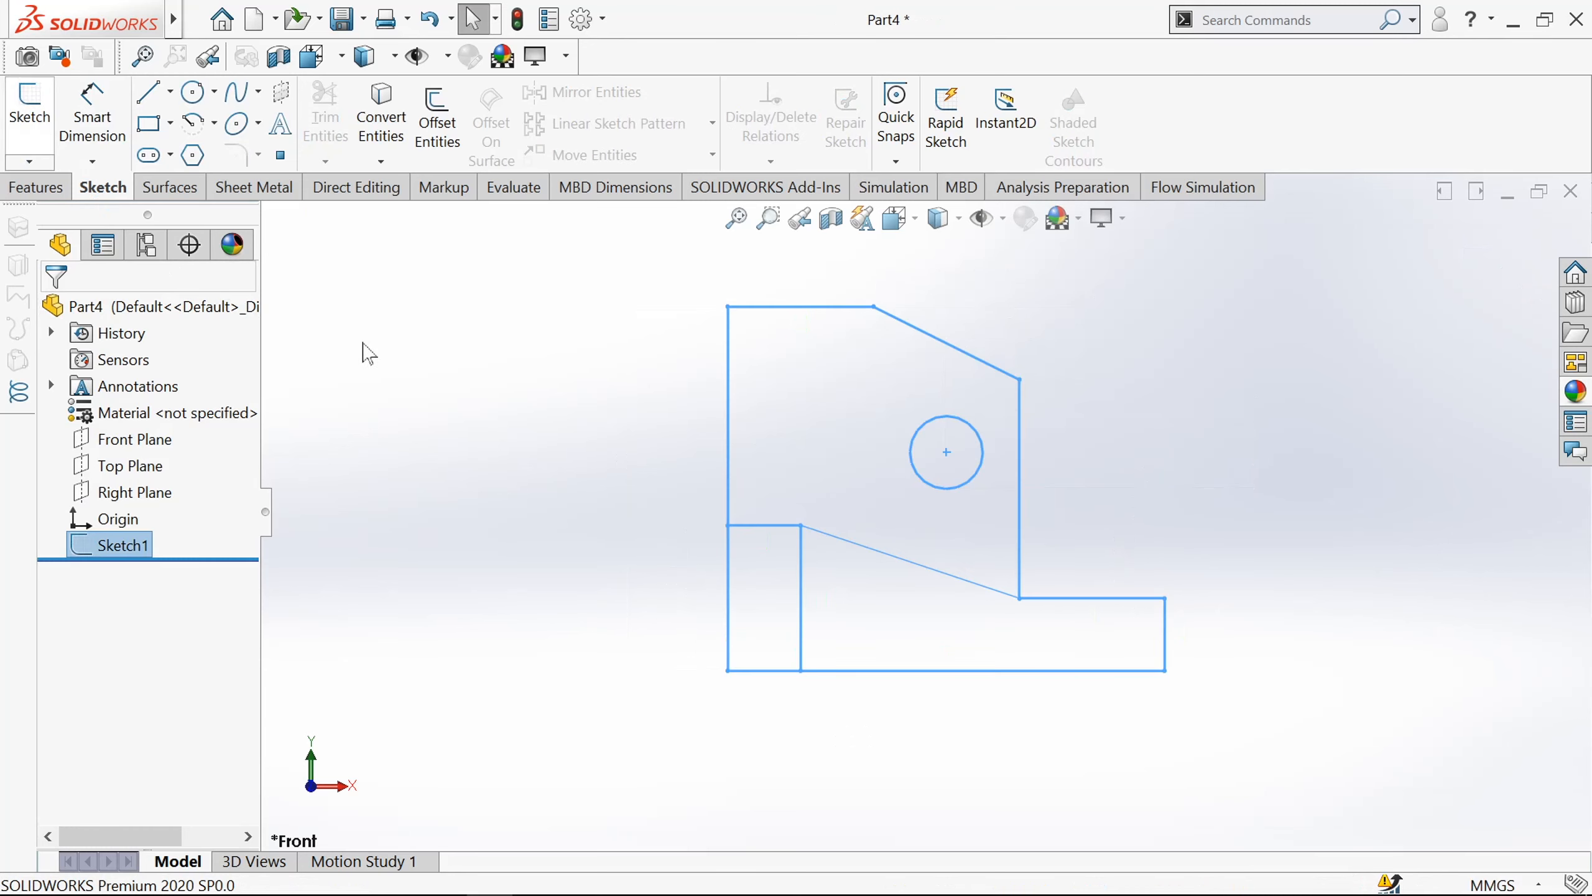
pyautogui.moveTo(456, 394); pyautogui.dragTo(425, 412, button='middle')
pyautogui.click(66, 187)
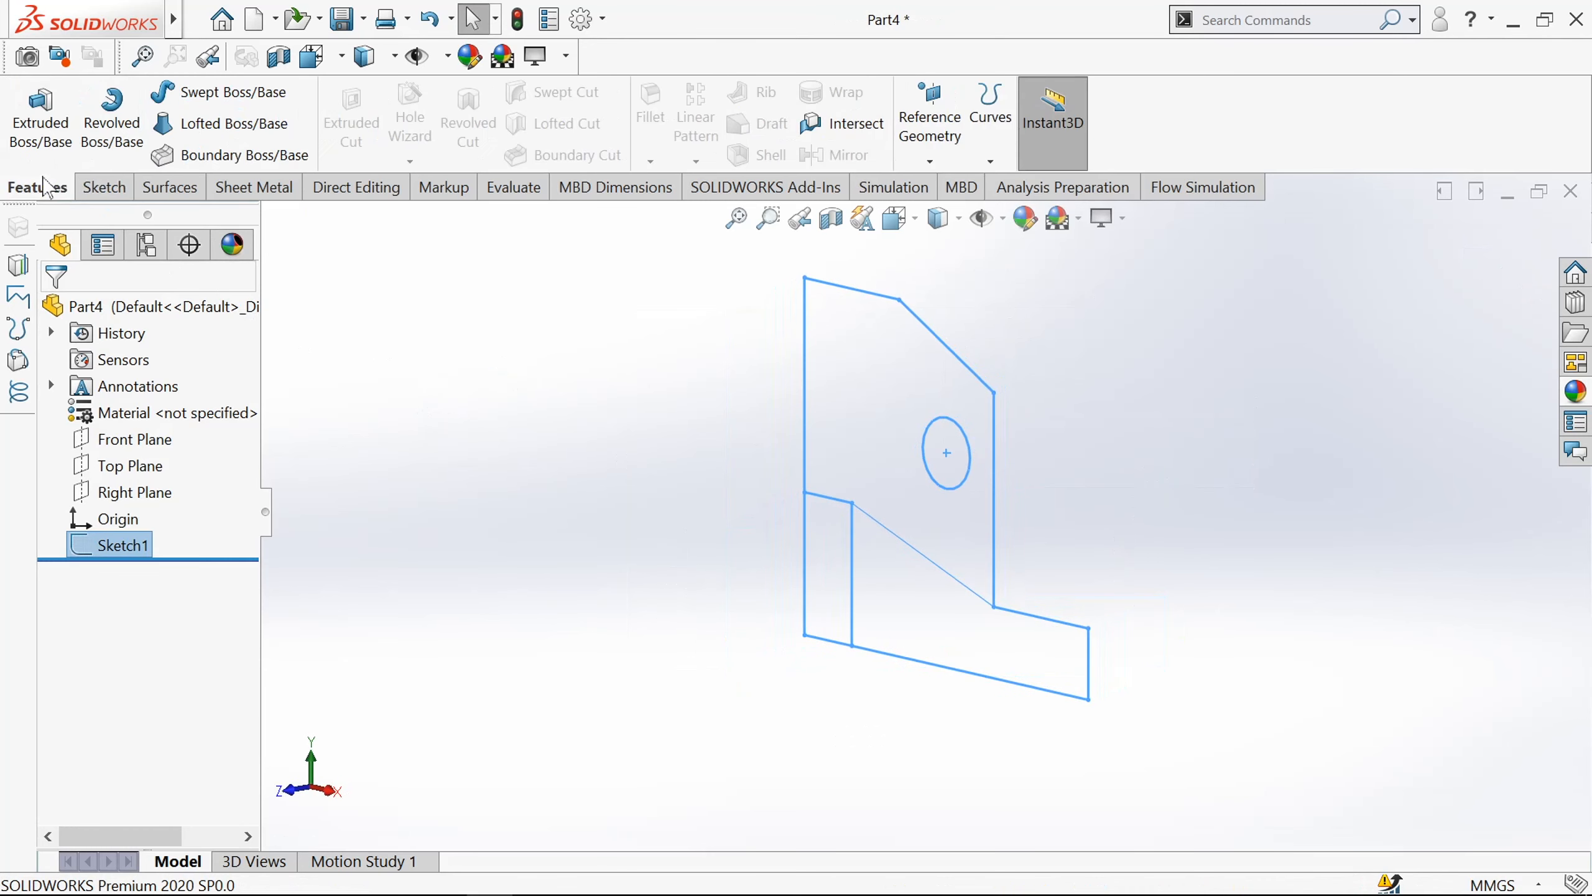
pyautogui.click(39, 116)
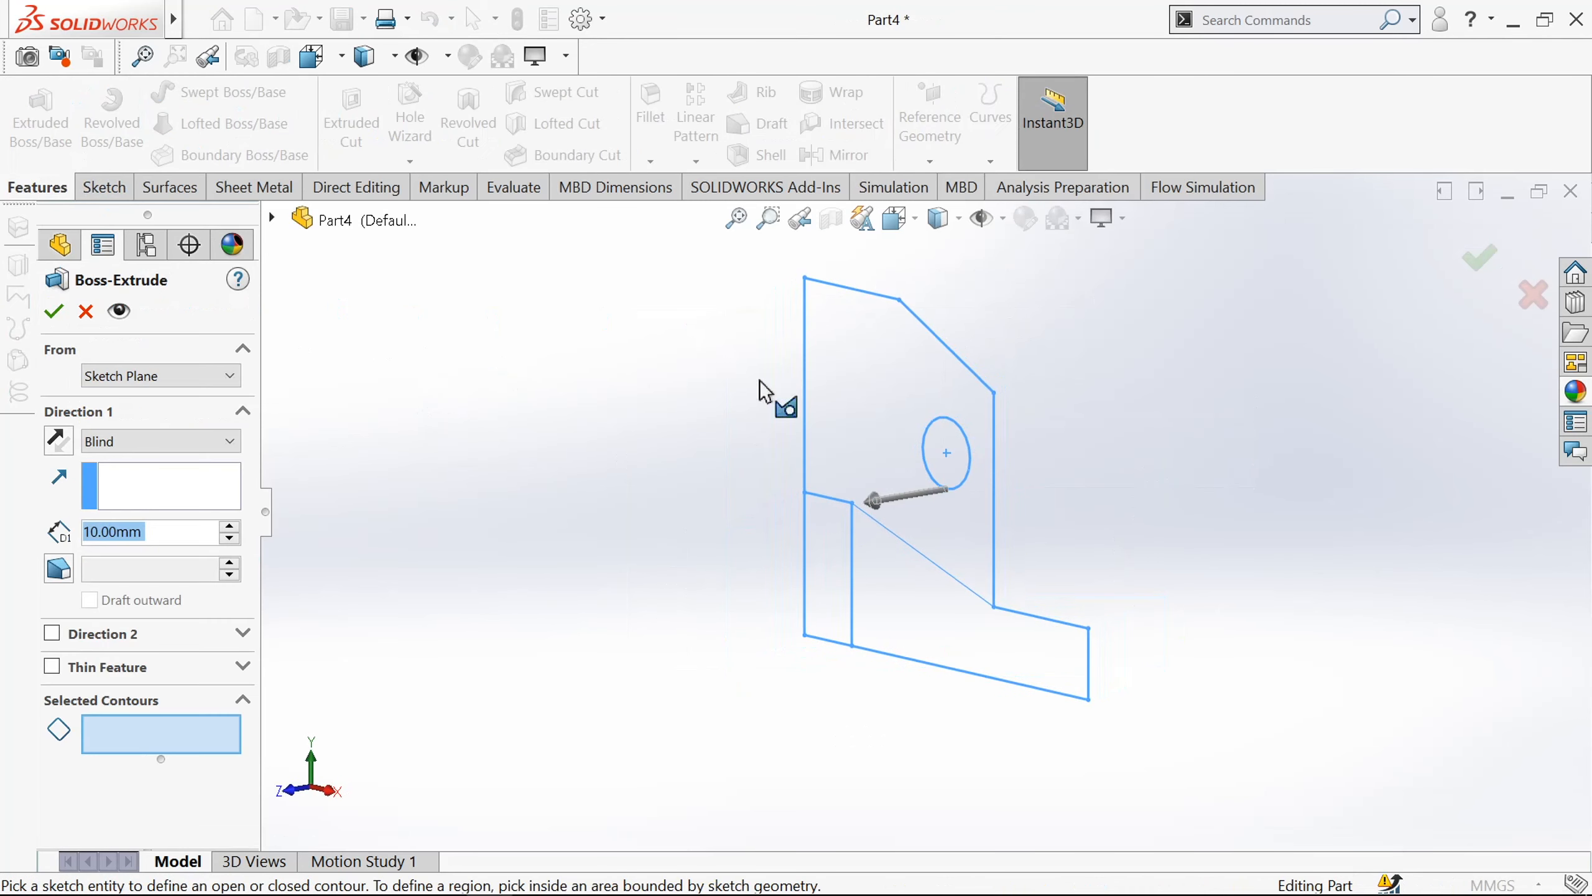
pyautogui.click(888, 414)
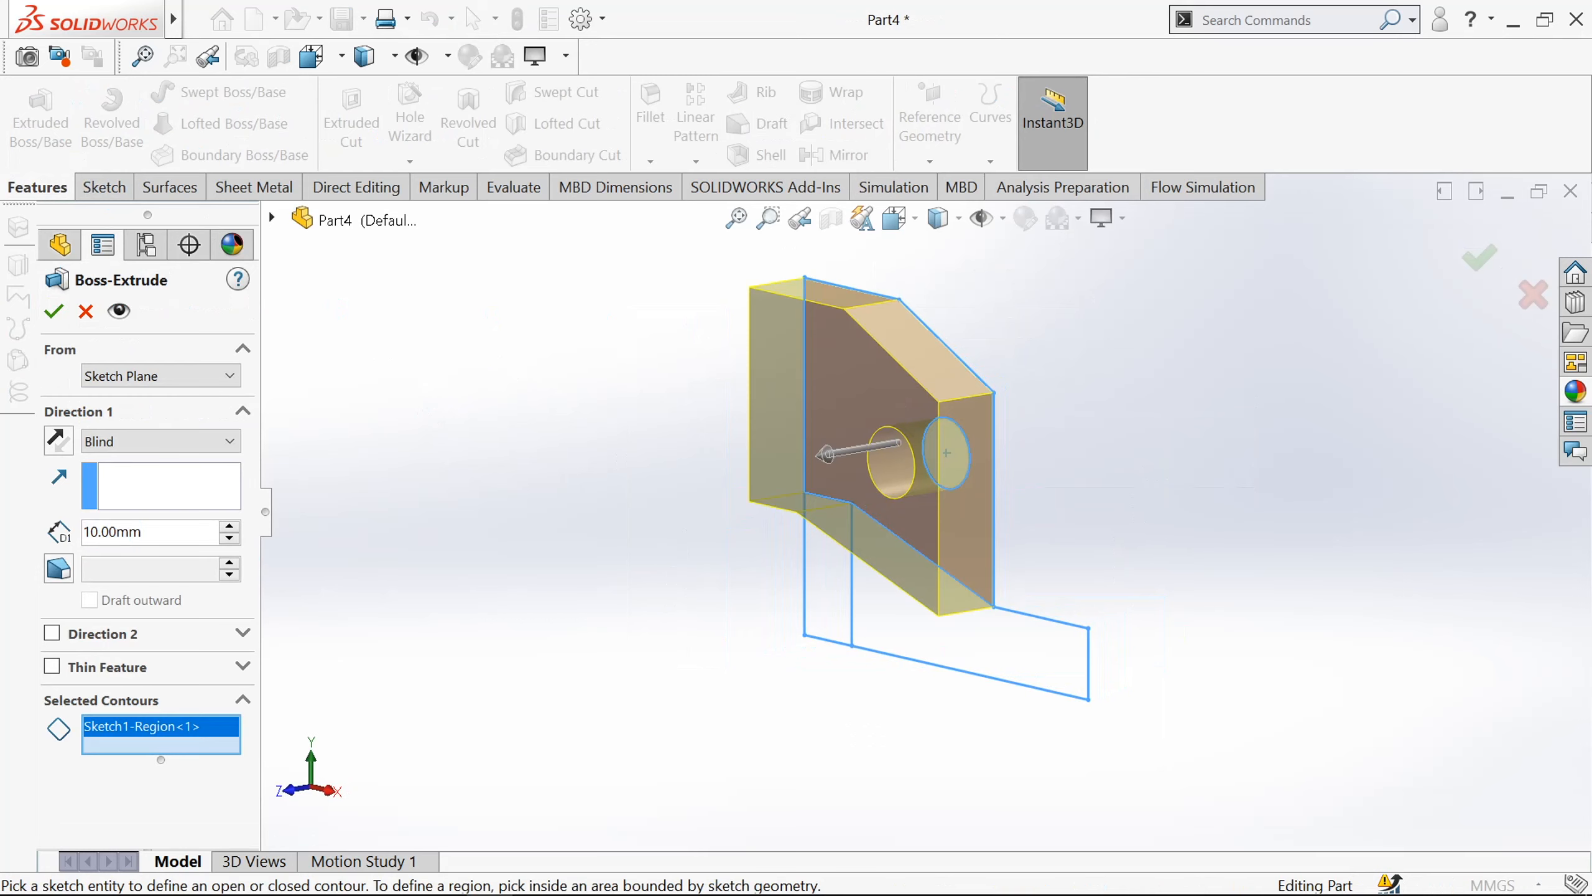
pyautogui.click(54, 311)
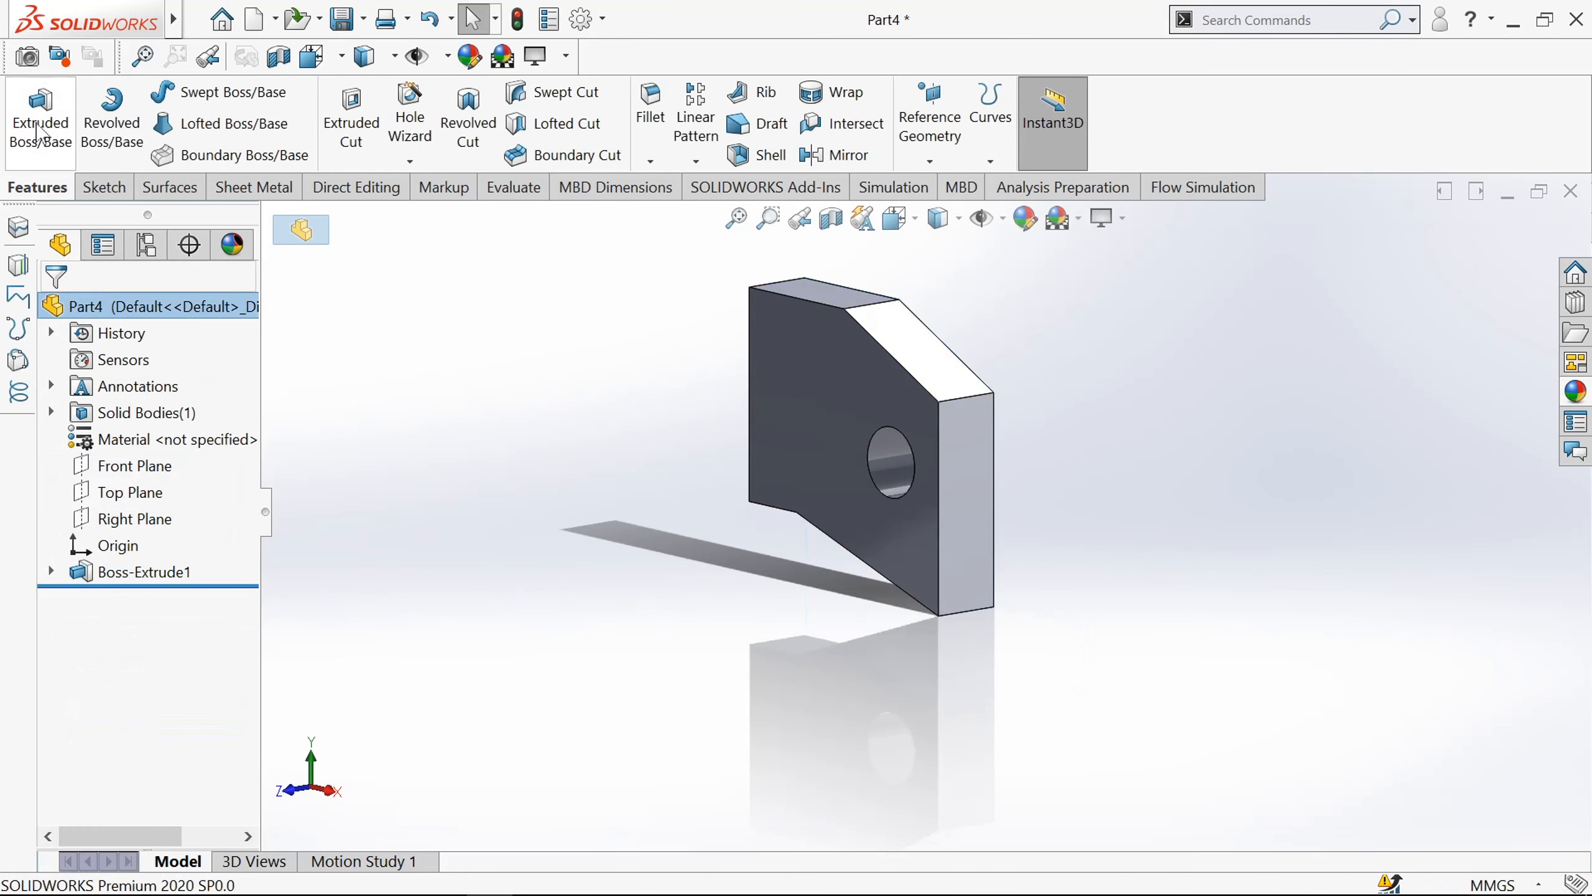
# - Reuse the same sketch to extrude the lower sloped region with the step as a 20 mm blind boss, merged with the body
pyautogui.click(272, 218)
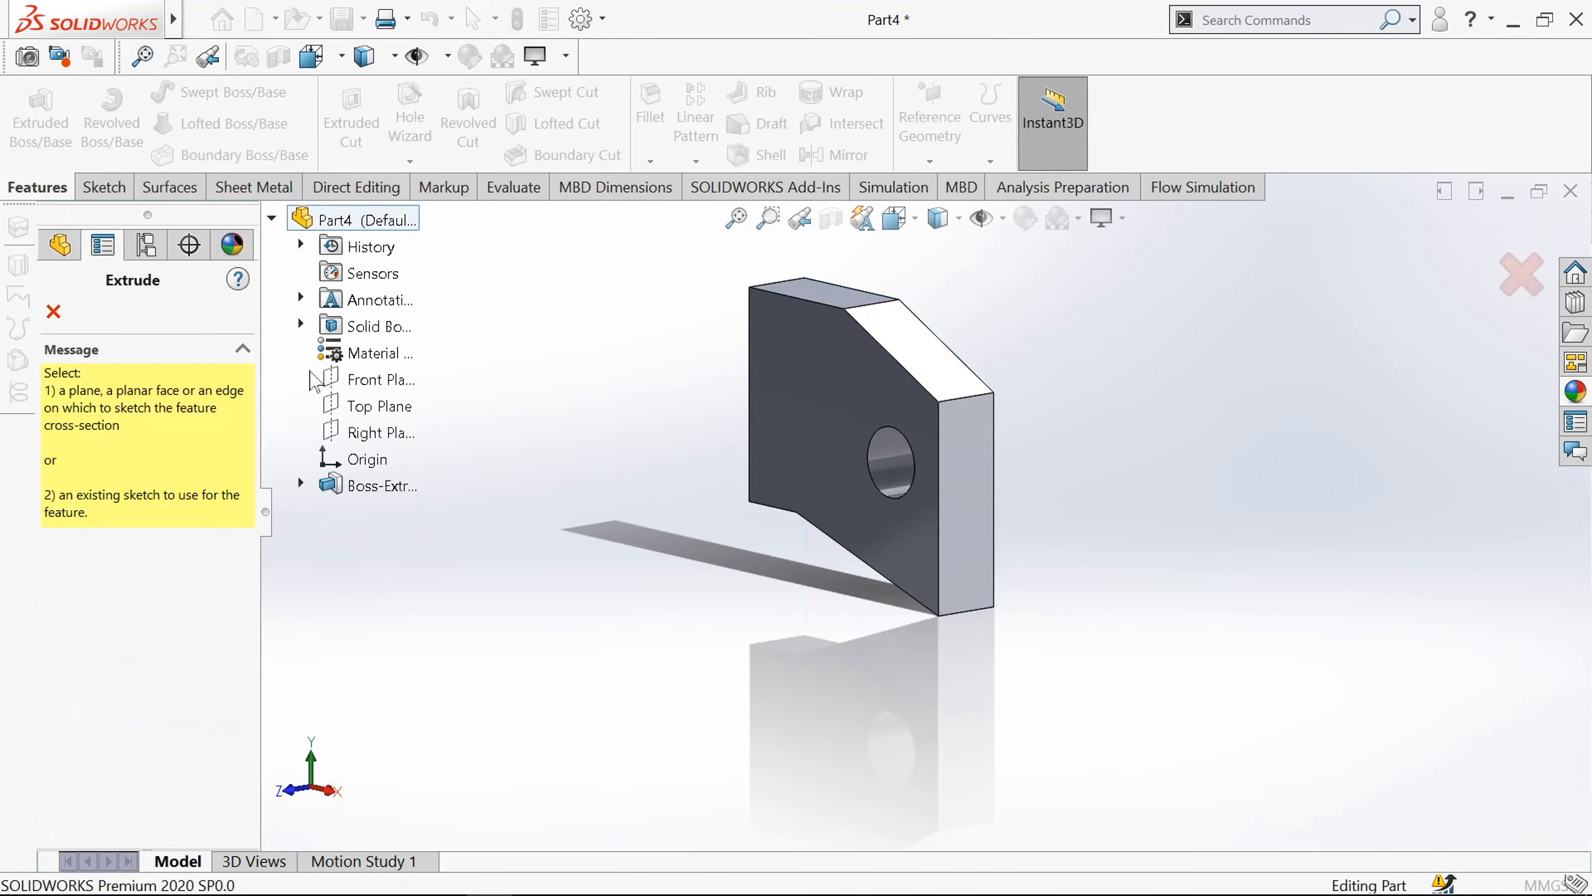
pyautogui.click(301, 484)
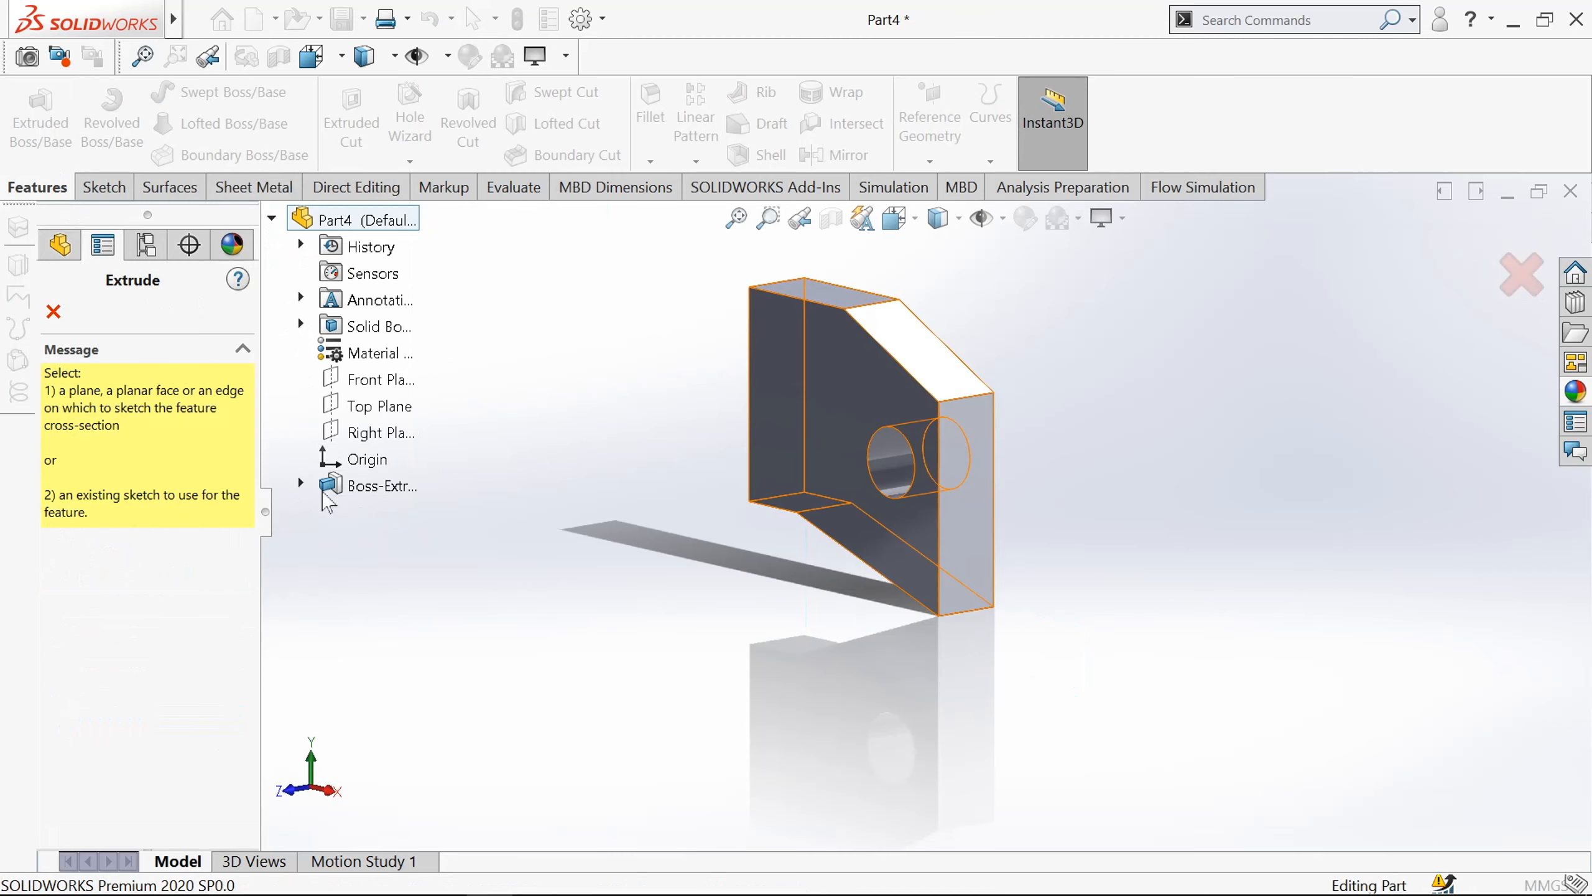
pyautogui.click(384, 510)
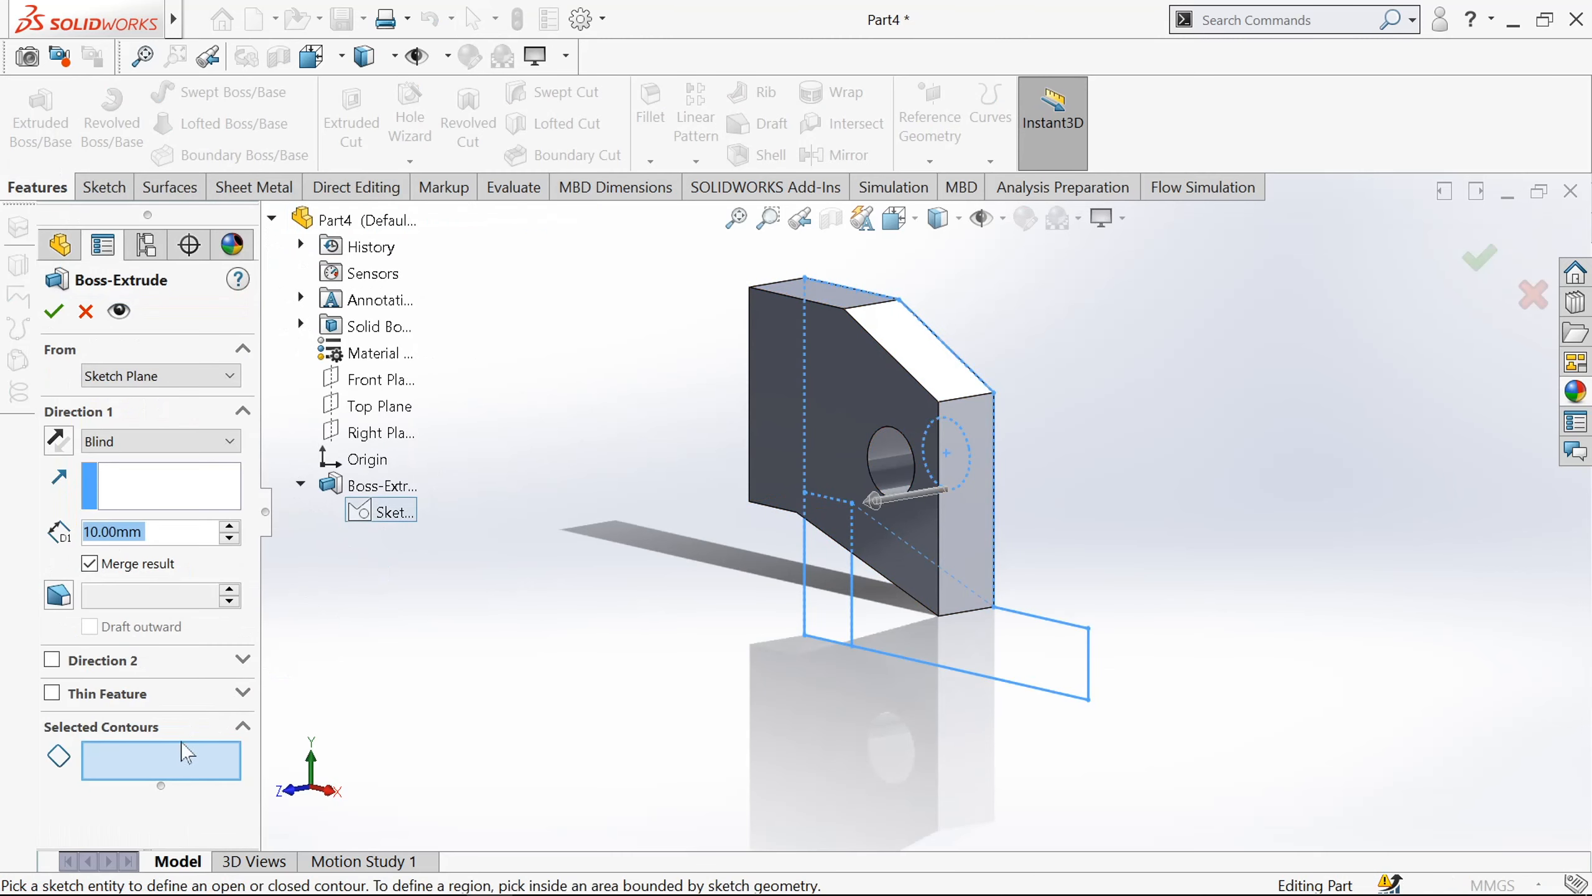
pyautogui.click(902, 644)
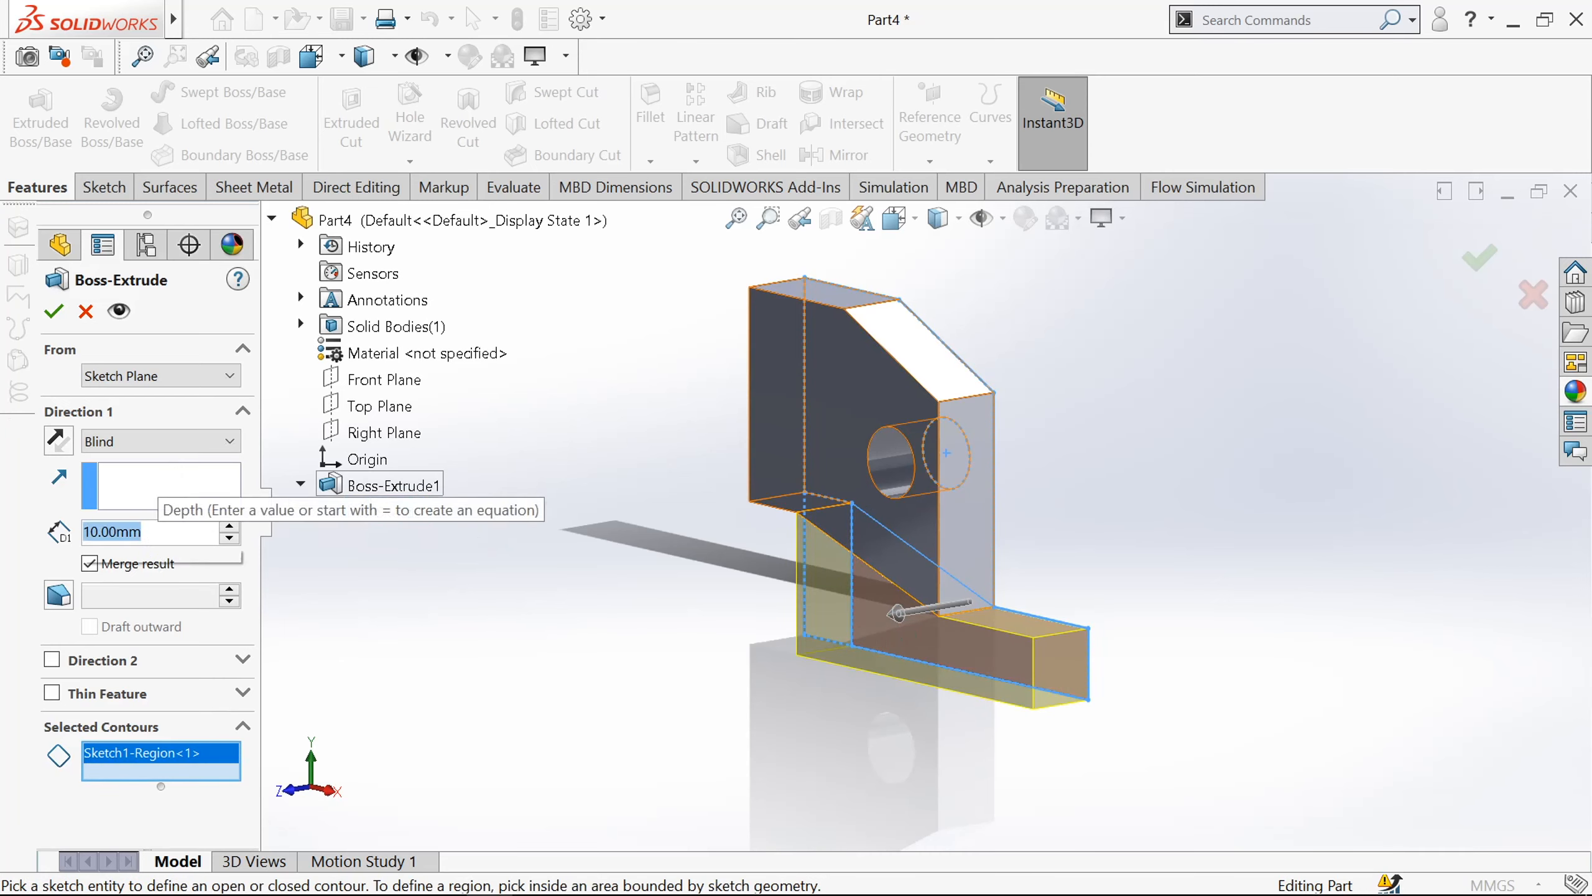
pyautogui.write('20')
pyautogui.click(155, 552)
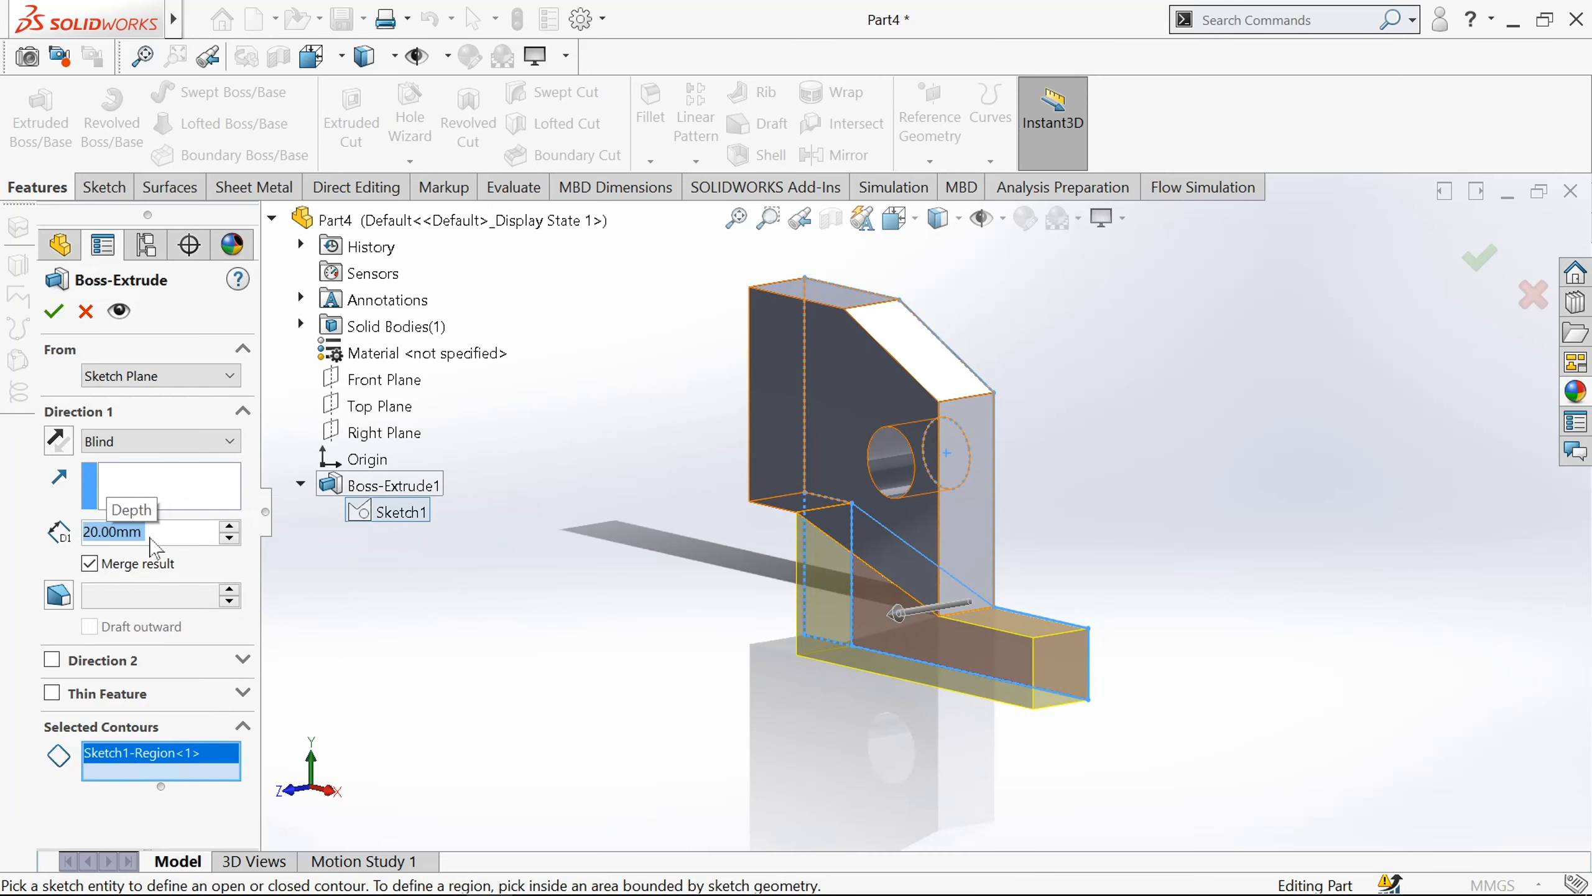
pyautogui.click(54, 311)
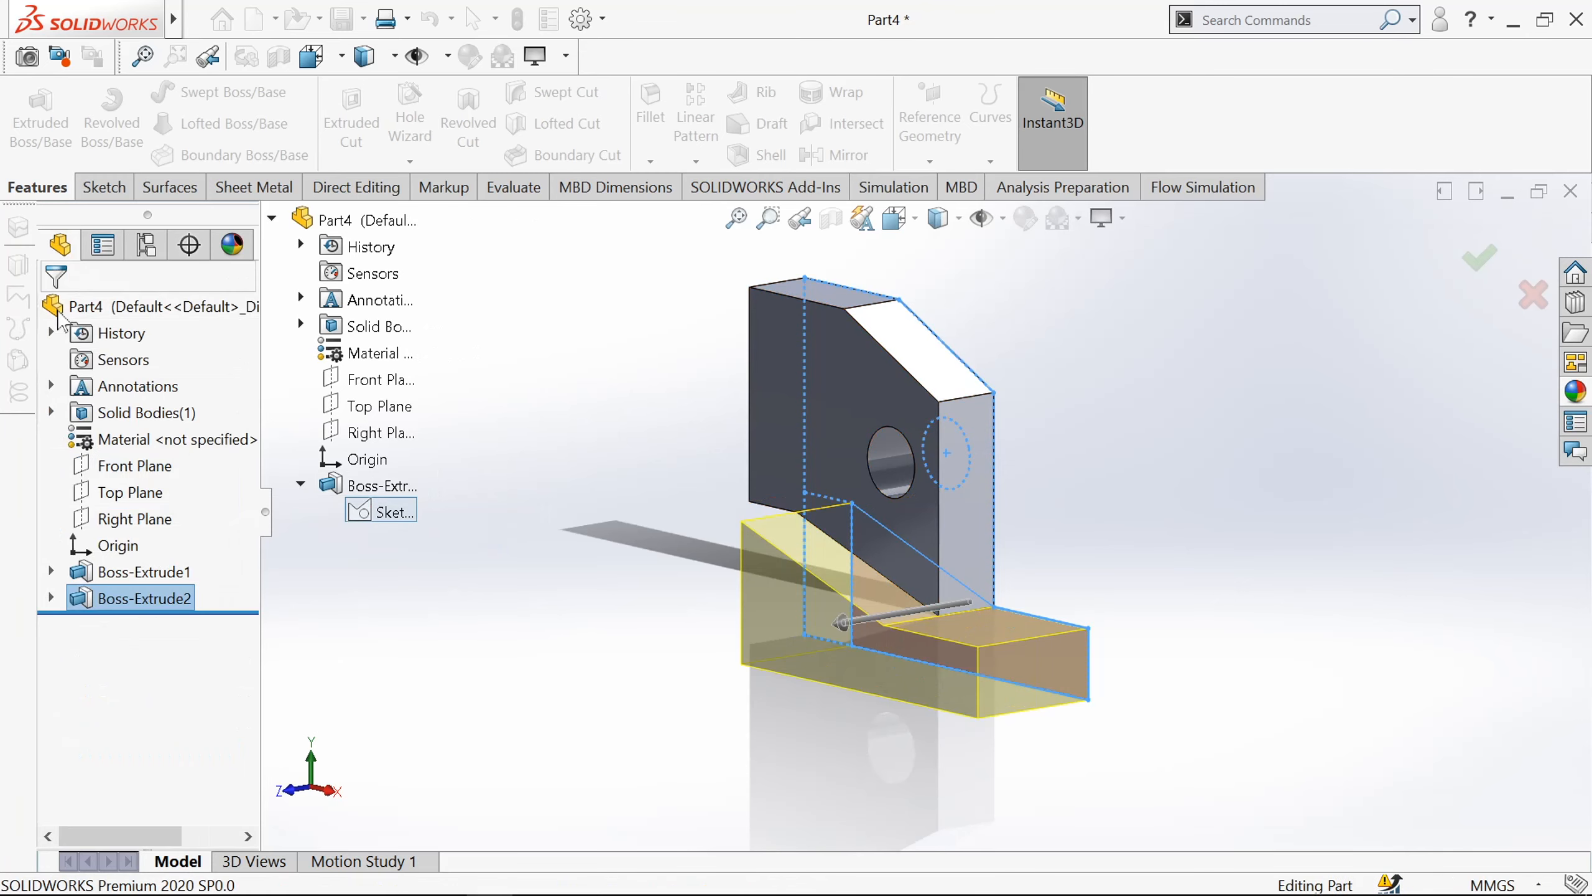
# - Reuse the same sketch to extrude the small rectangular region at the origin as a 50 mm blind boss, merged with the body
pyautogui.click(40, 120)
pyautogui.click(370, 511)
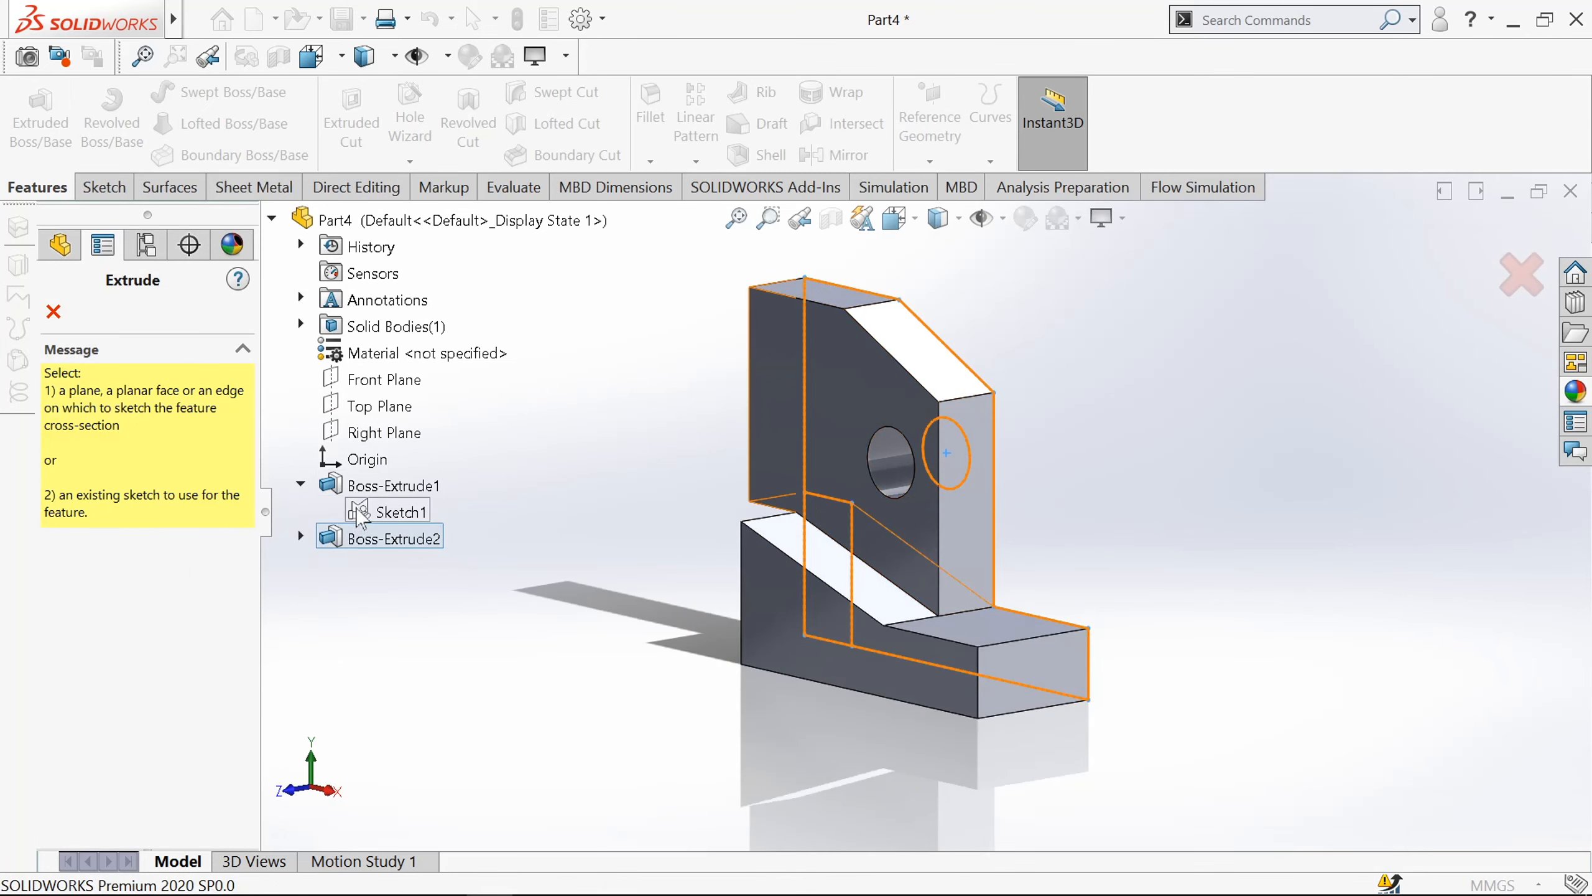
pyautogui.moveTo(652, 680); pyautogui.dragTo(723, 693, button='middle')
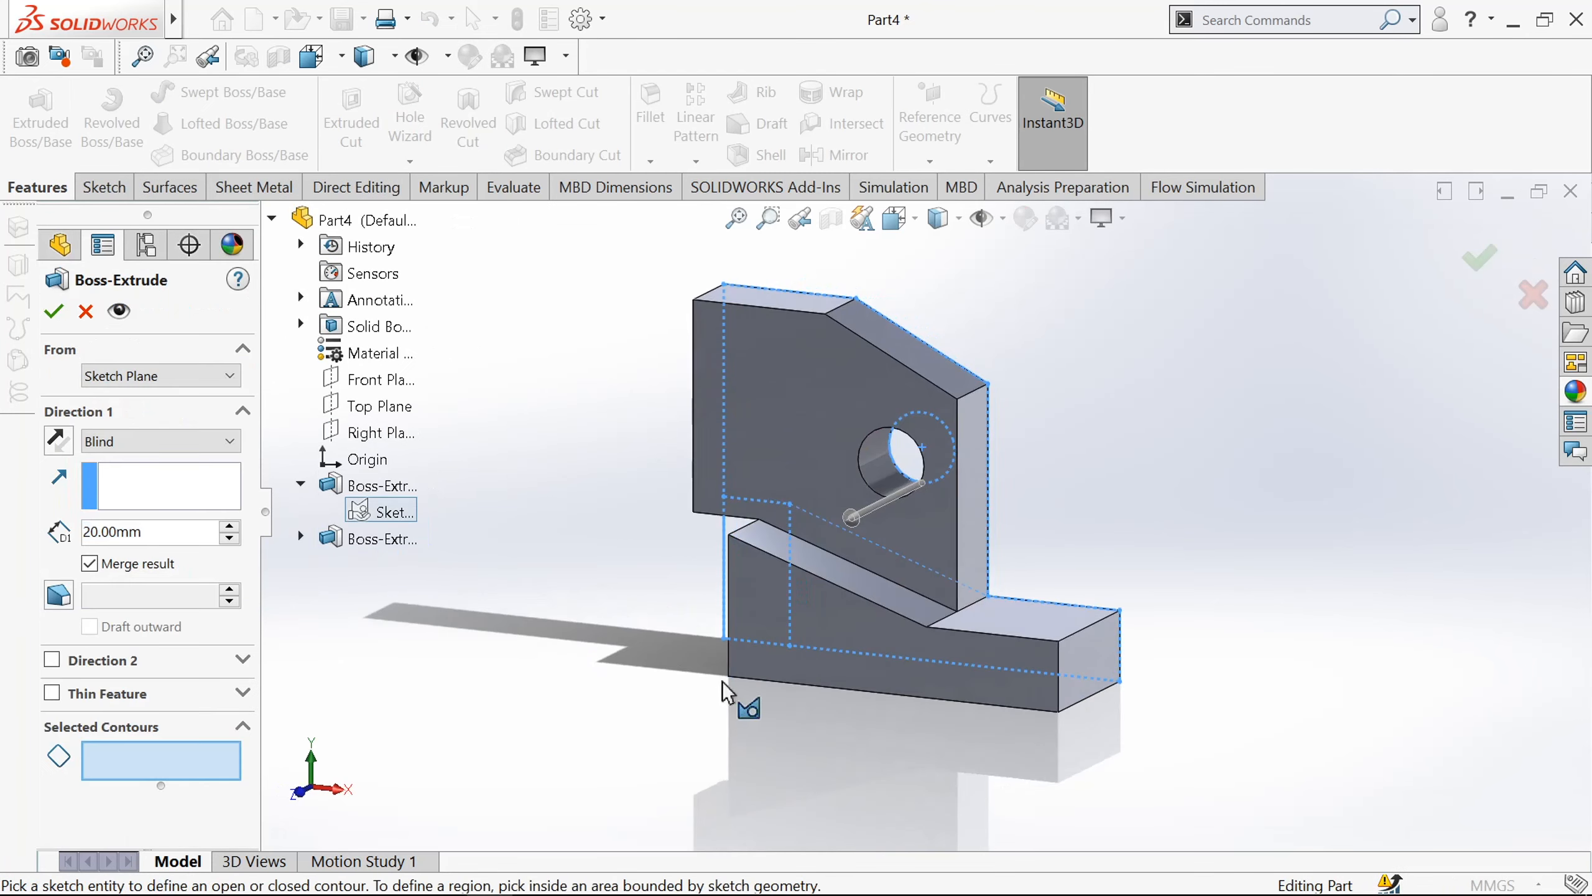
pyautogui.moveTo(620, 643); pyautogui.dragTo(708, 602, button='middle')
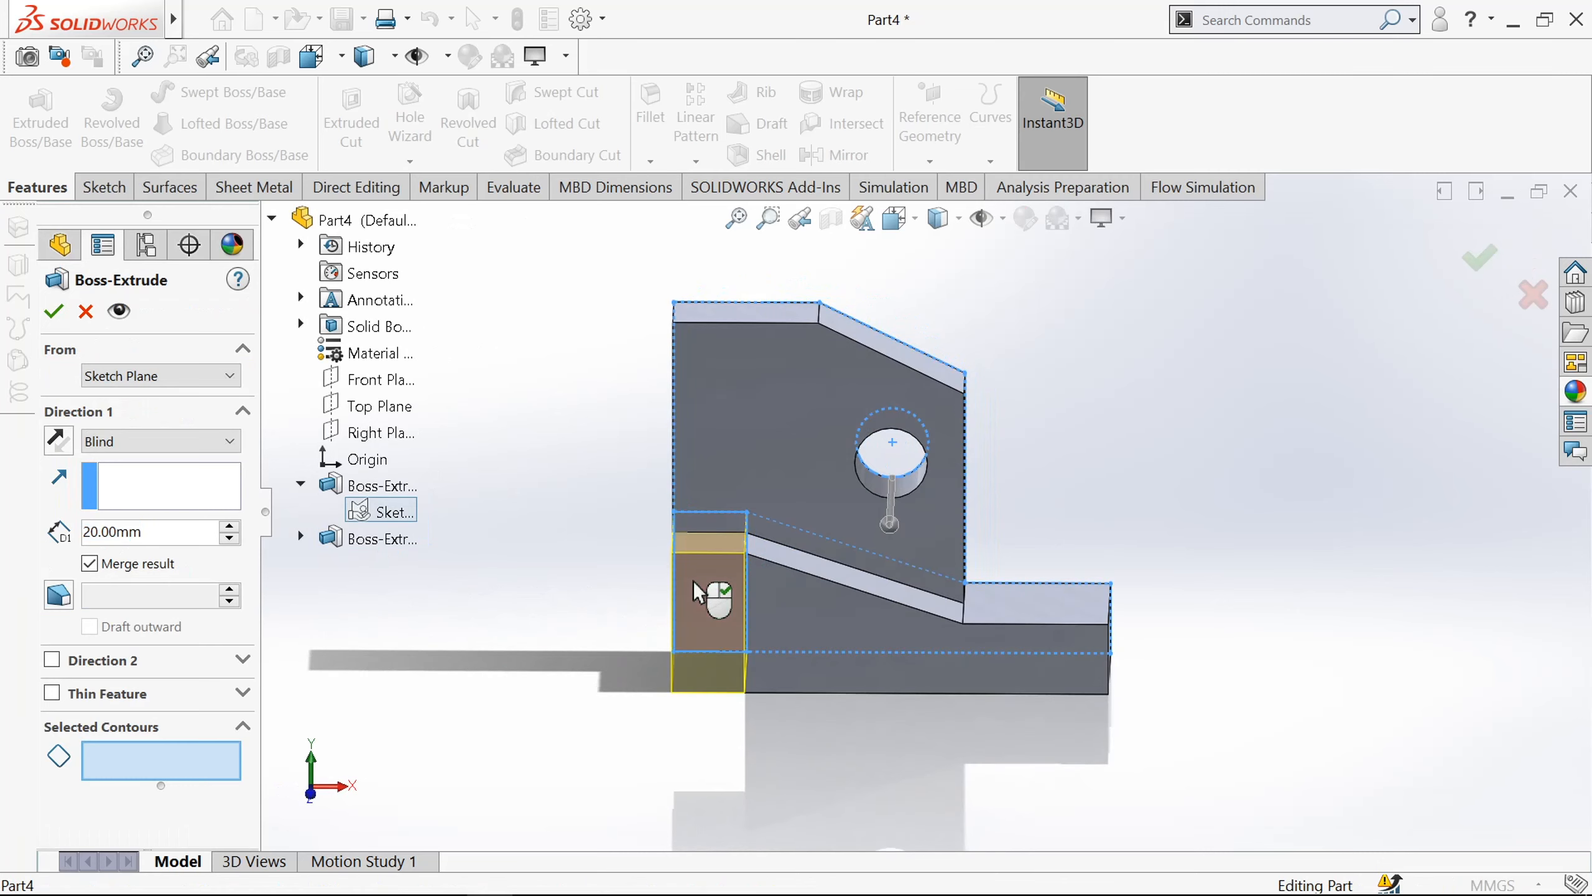
pyautogui.click(708, 602)
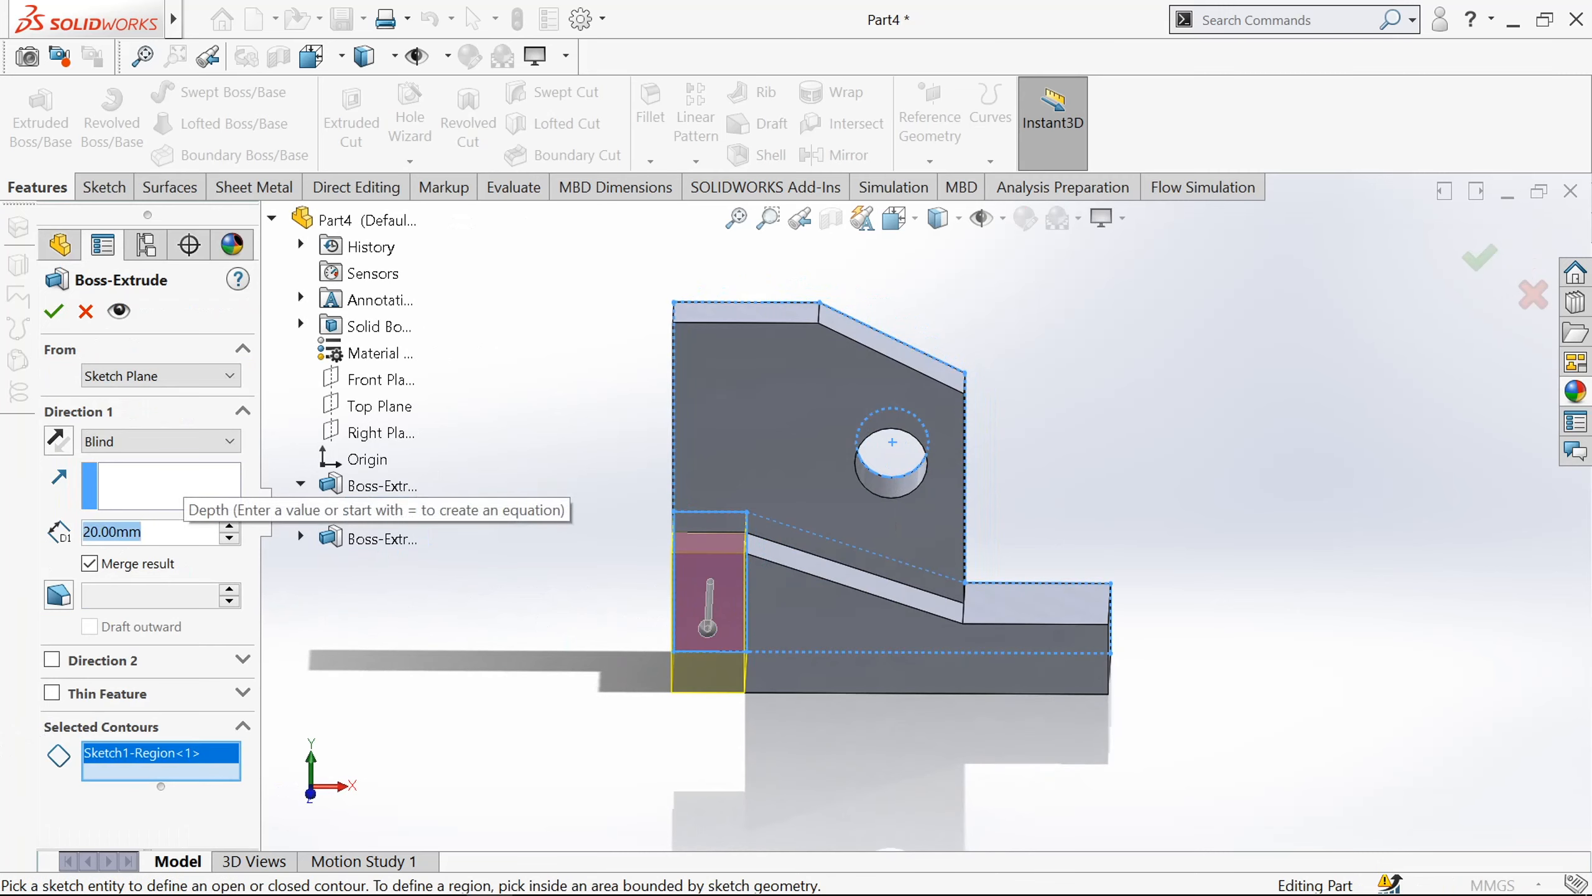
pyautogui.write('50')
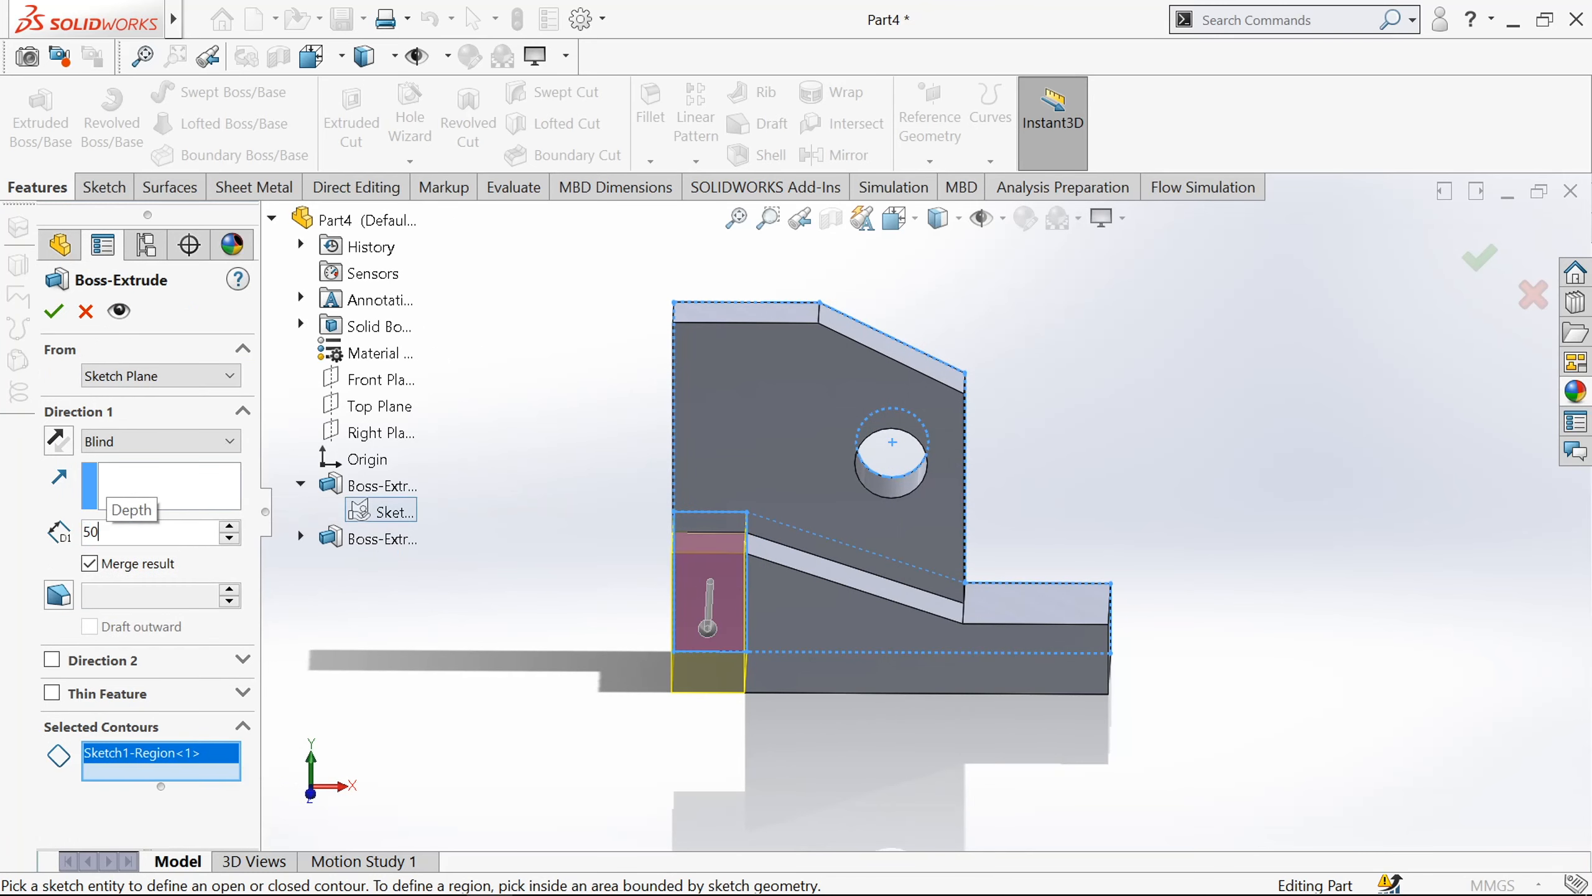
pyautogui.press('Return')
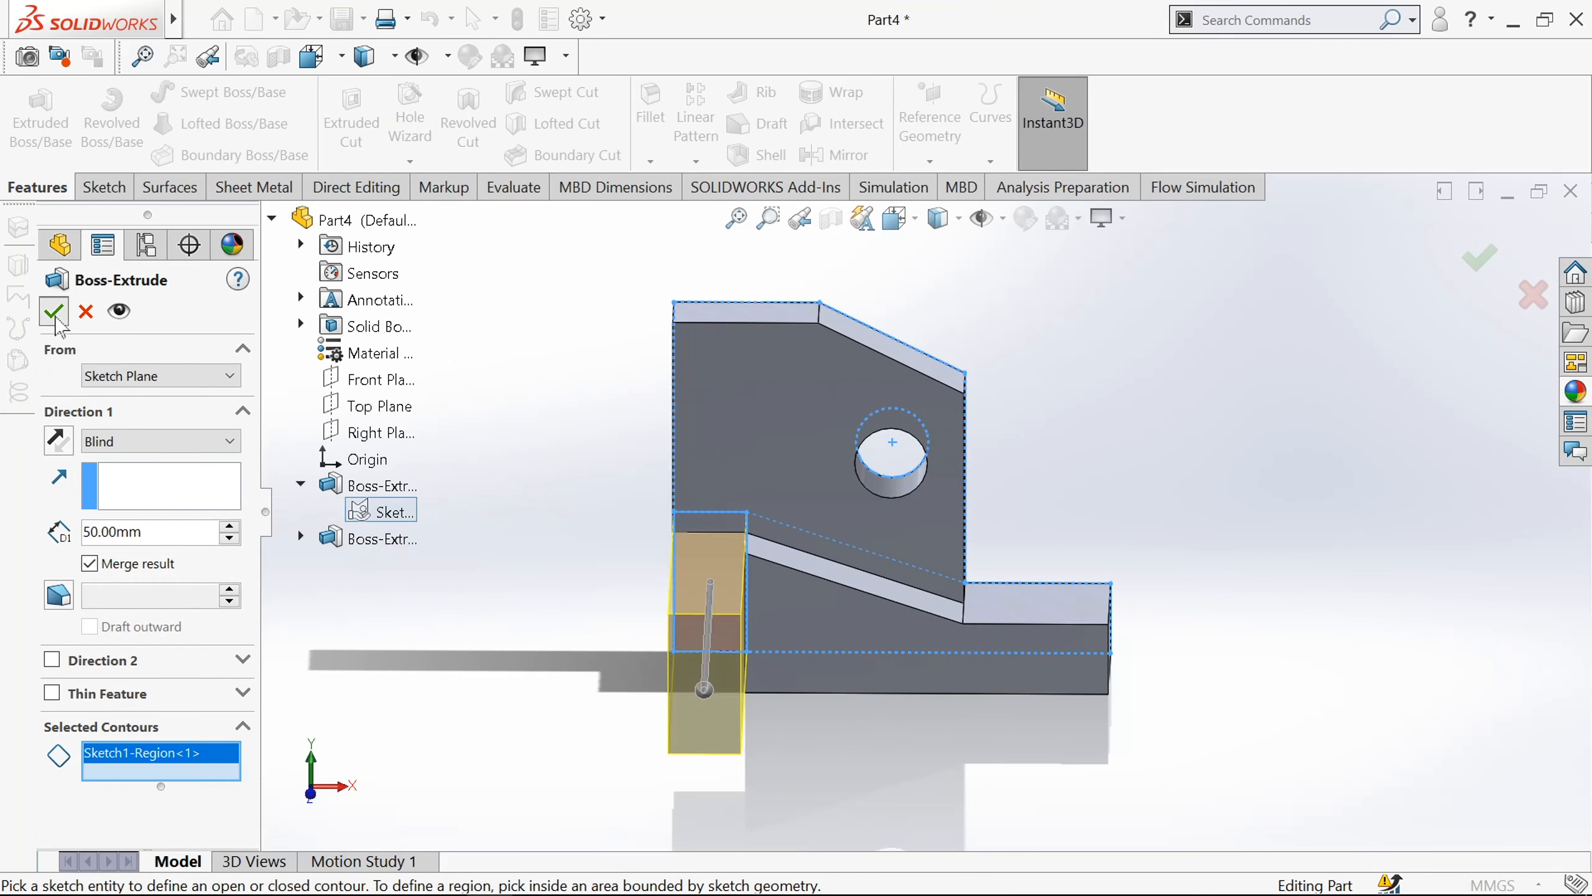
pyautogui.click(55, 314)
# - Fillet the 50 mm arm's upper front edge and the low foot's two vertical end edges with a 10 mm radius
pyautogui.moveTo(586, 416); pyautogui.dragTo(460, 406, button='middle')
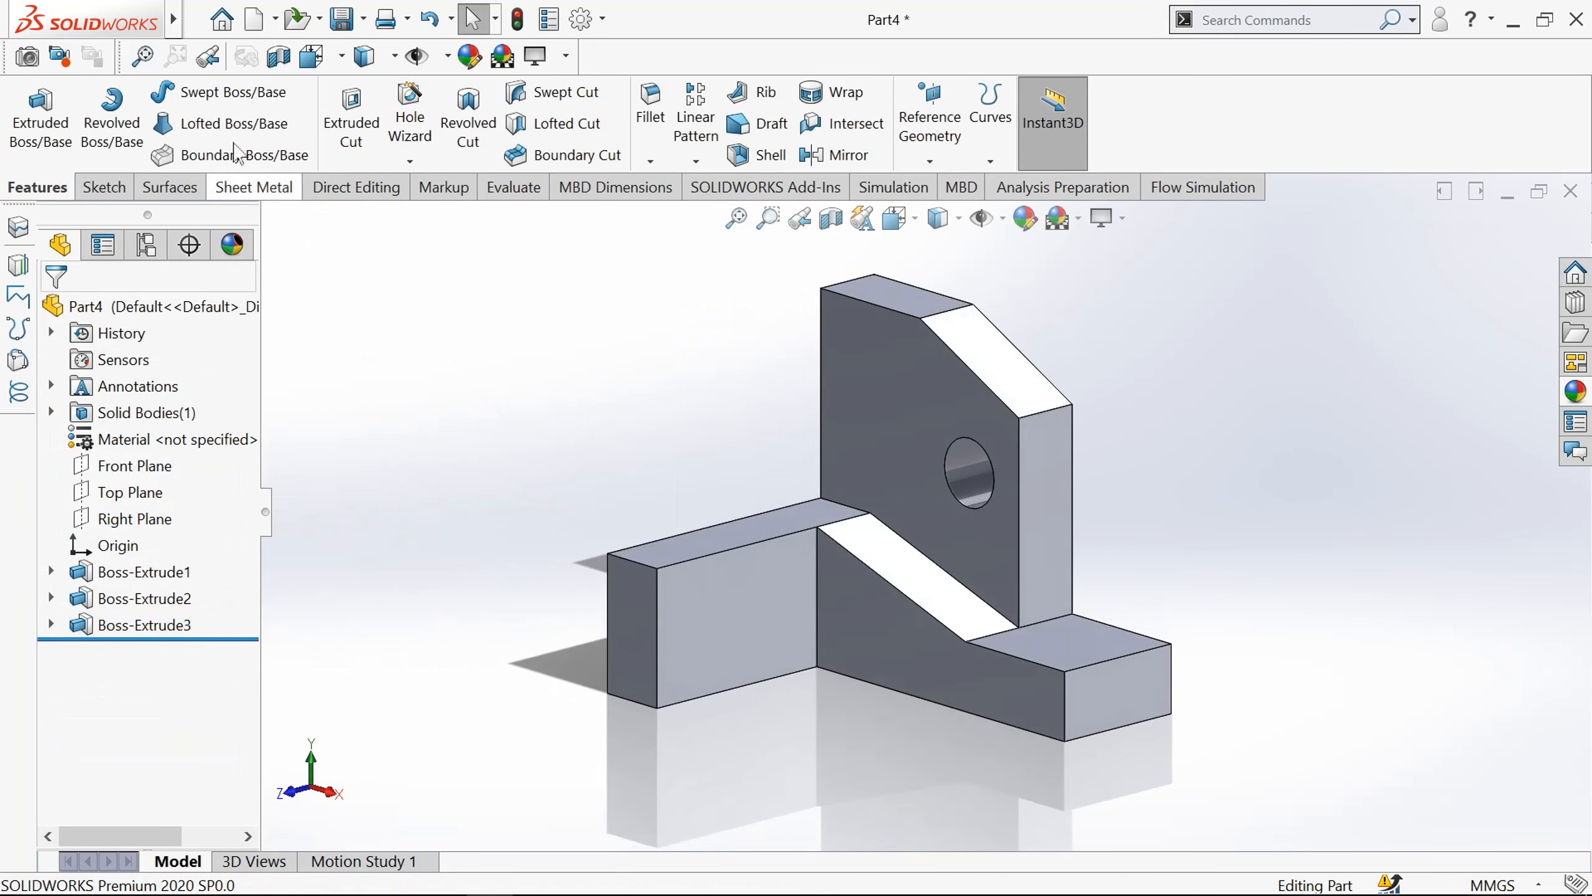
pyautogui.click(650, 118)
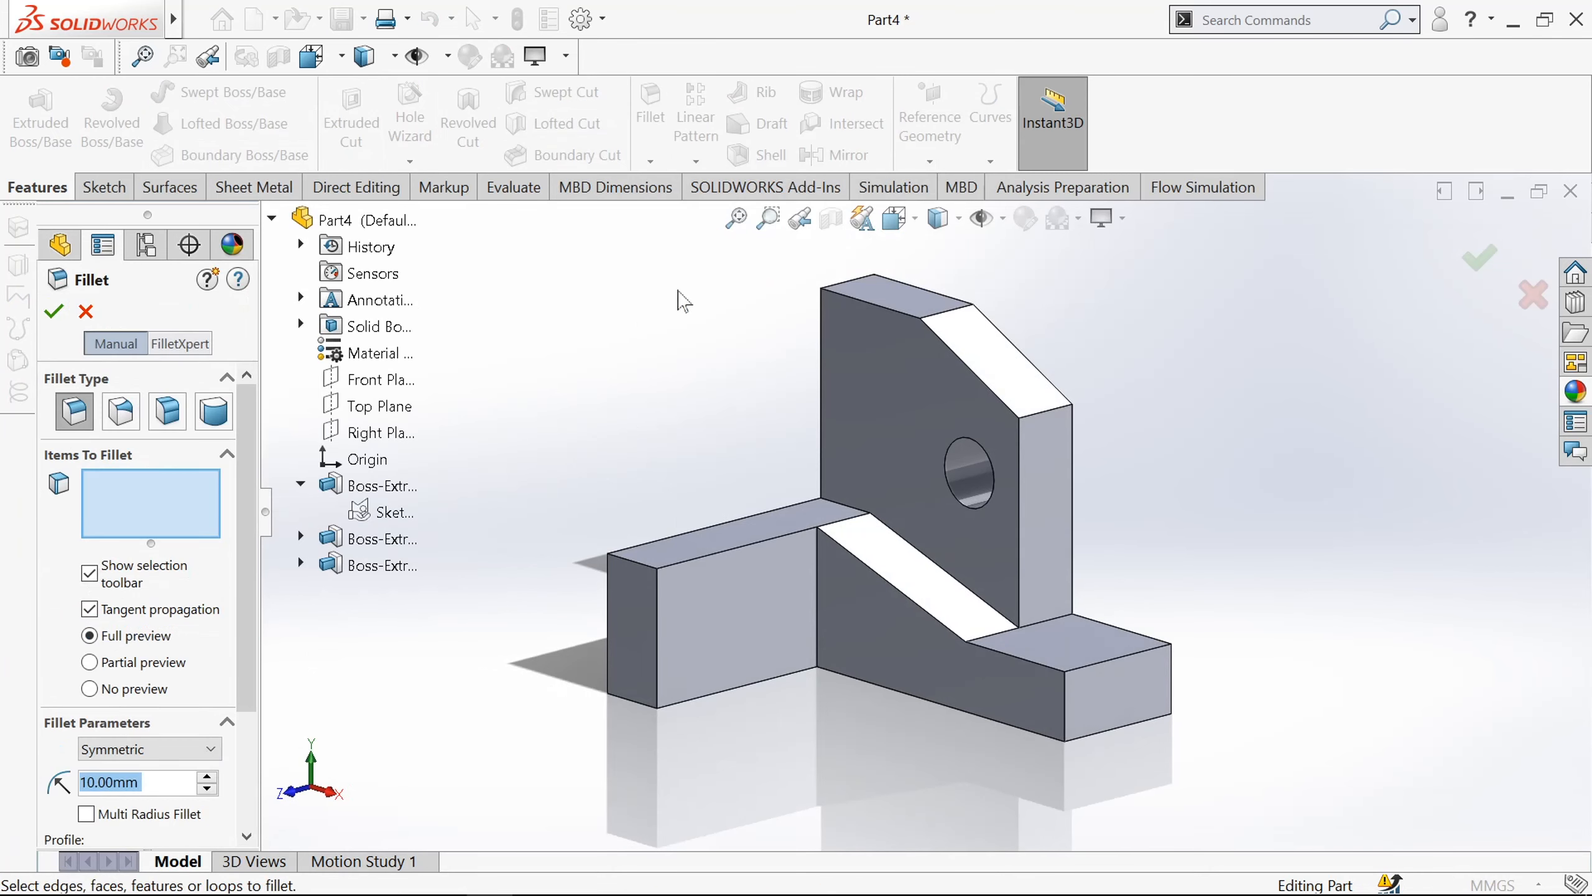
pyautogui.click(638, 564)
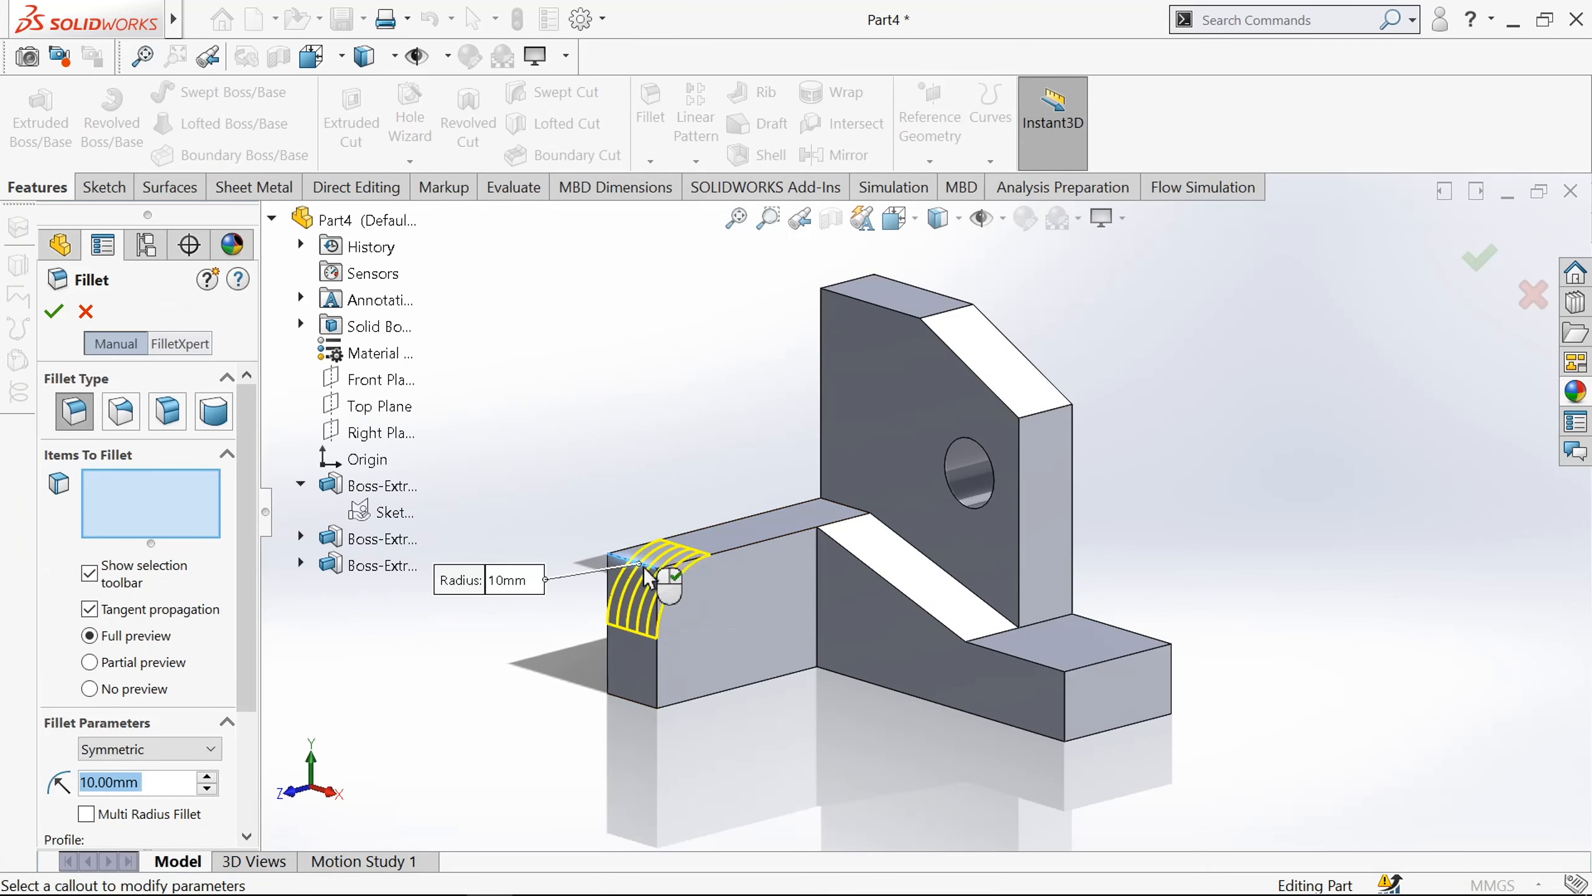
pyautogui.click(1064, 709)
pyautogui.click(1171, 687)
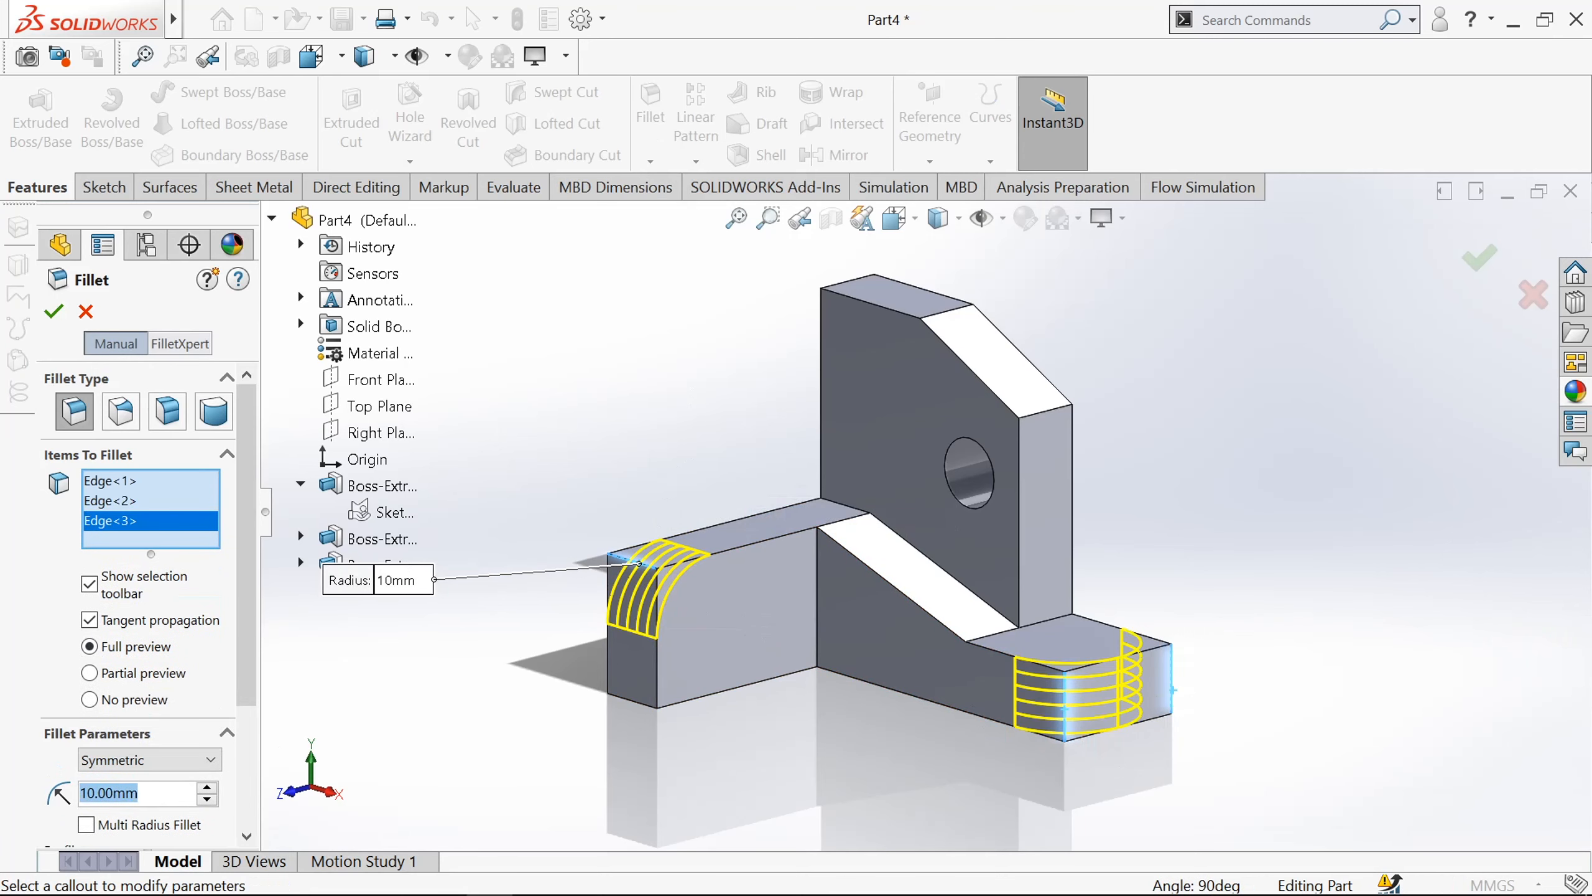
pyautogui.click(46, 315)
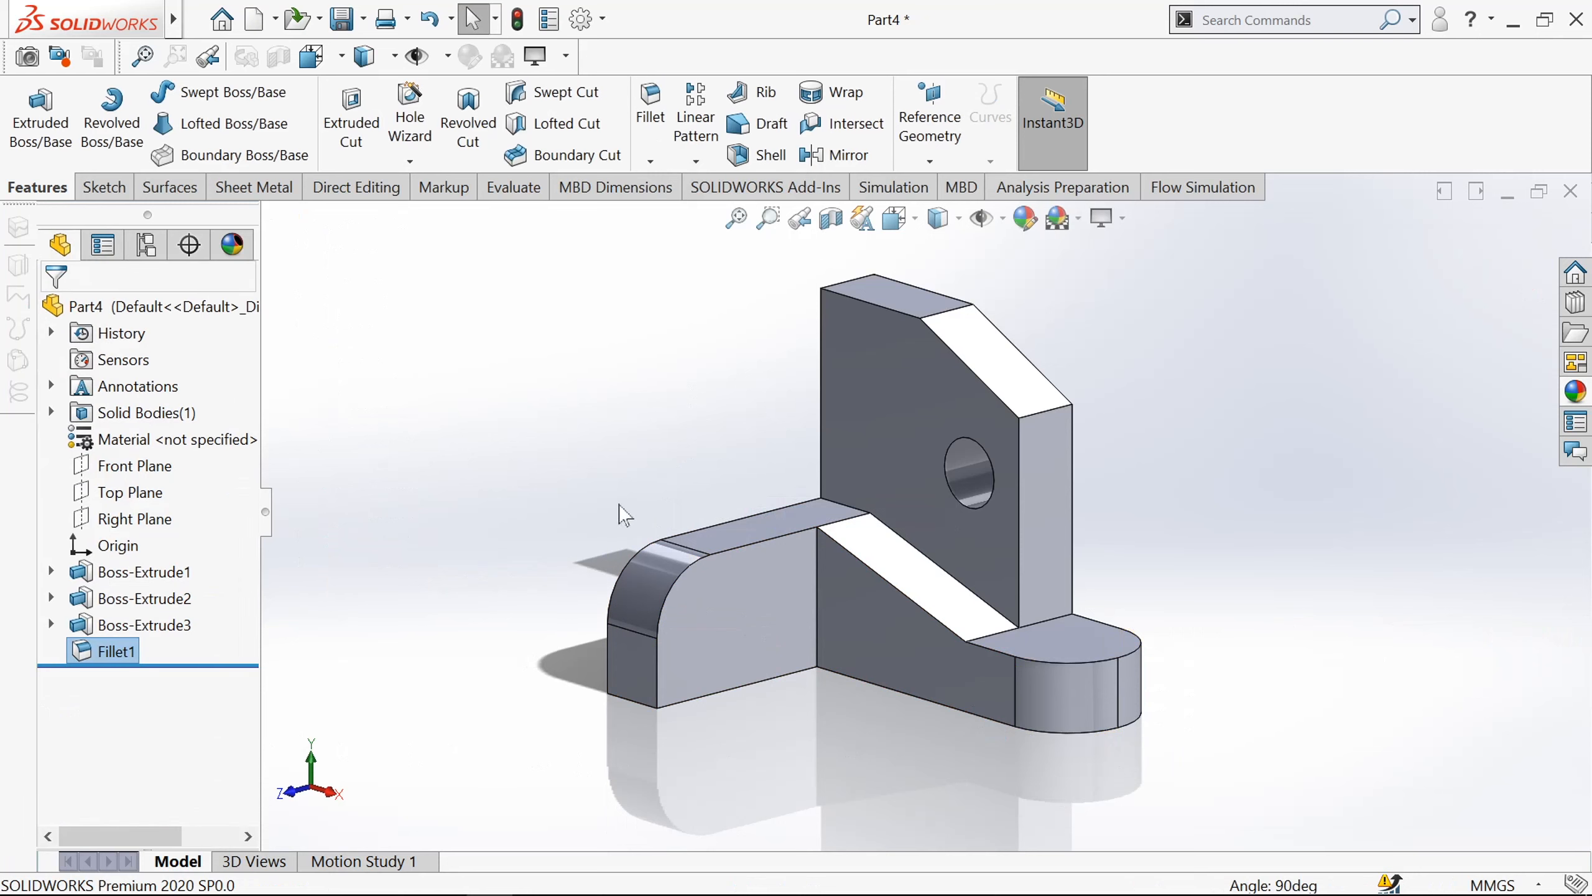
# - Start a sketch on the inner side face of the 50 mm arm, viewed normal to that face
pyautogui.click(705, 650)
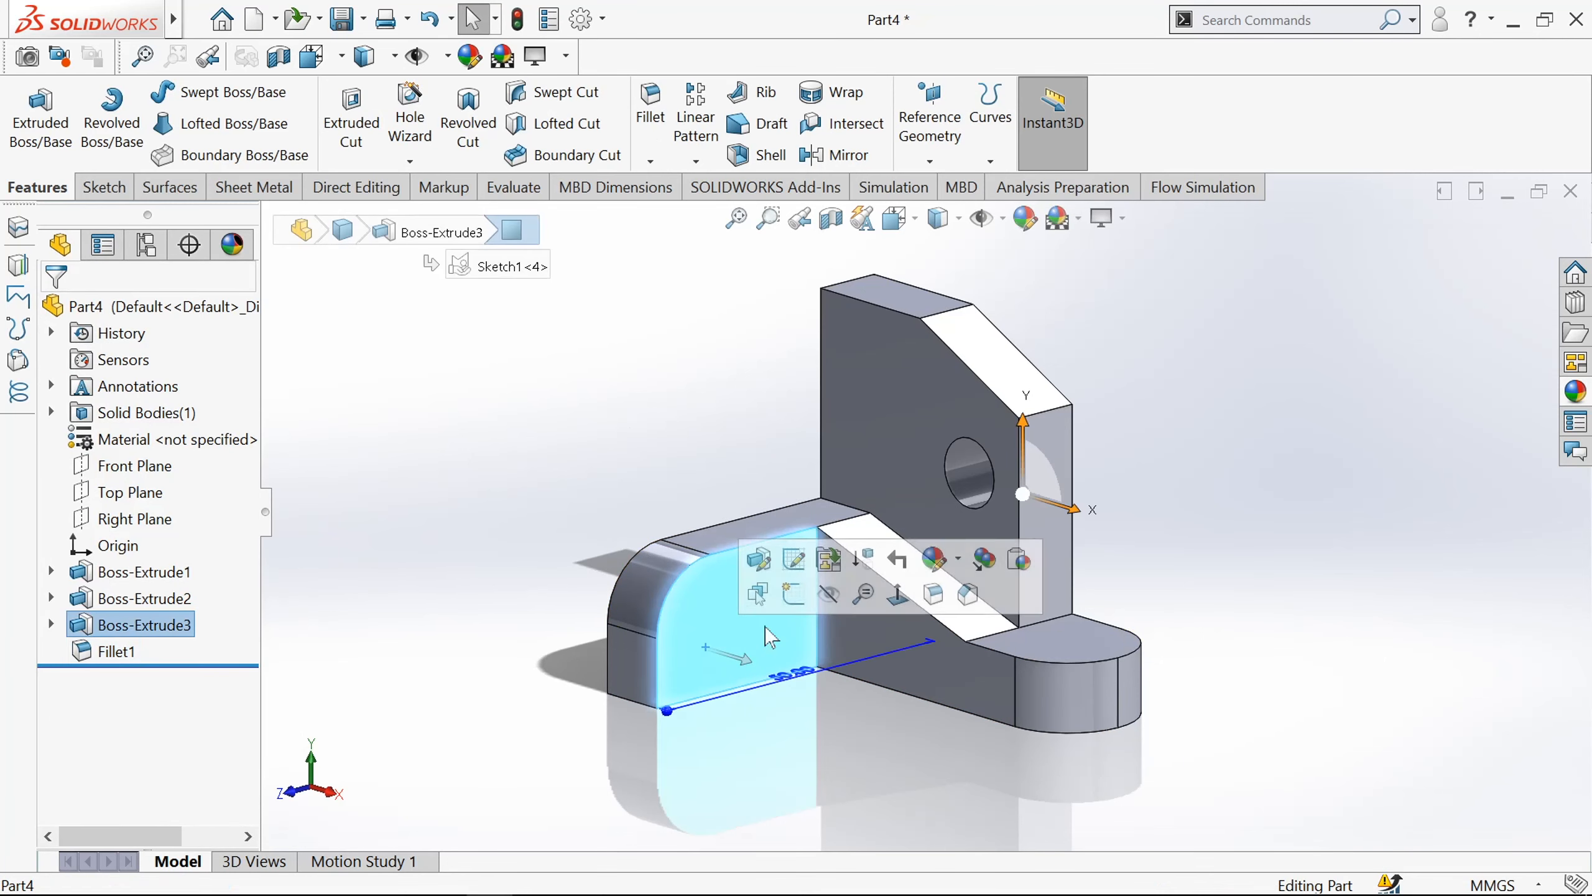
pyautogui.click(897, 594)
pyautogui.click(696, 626)
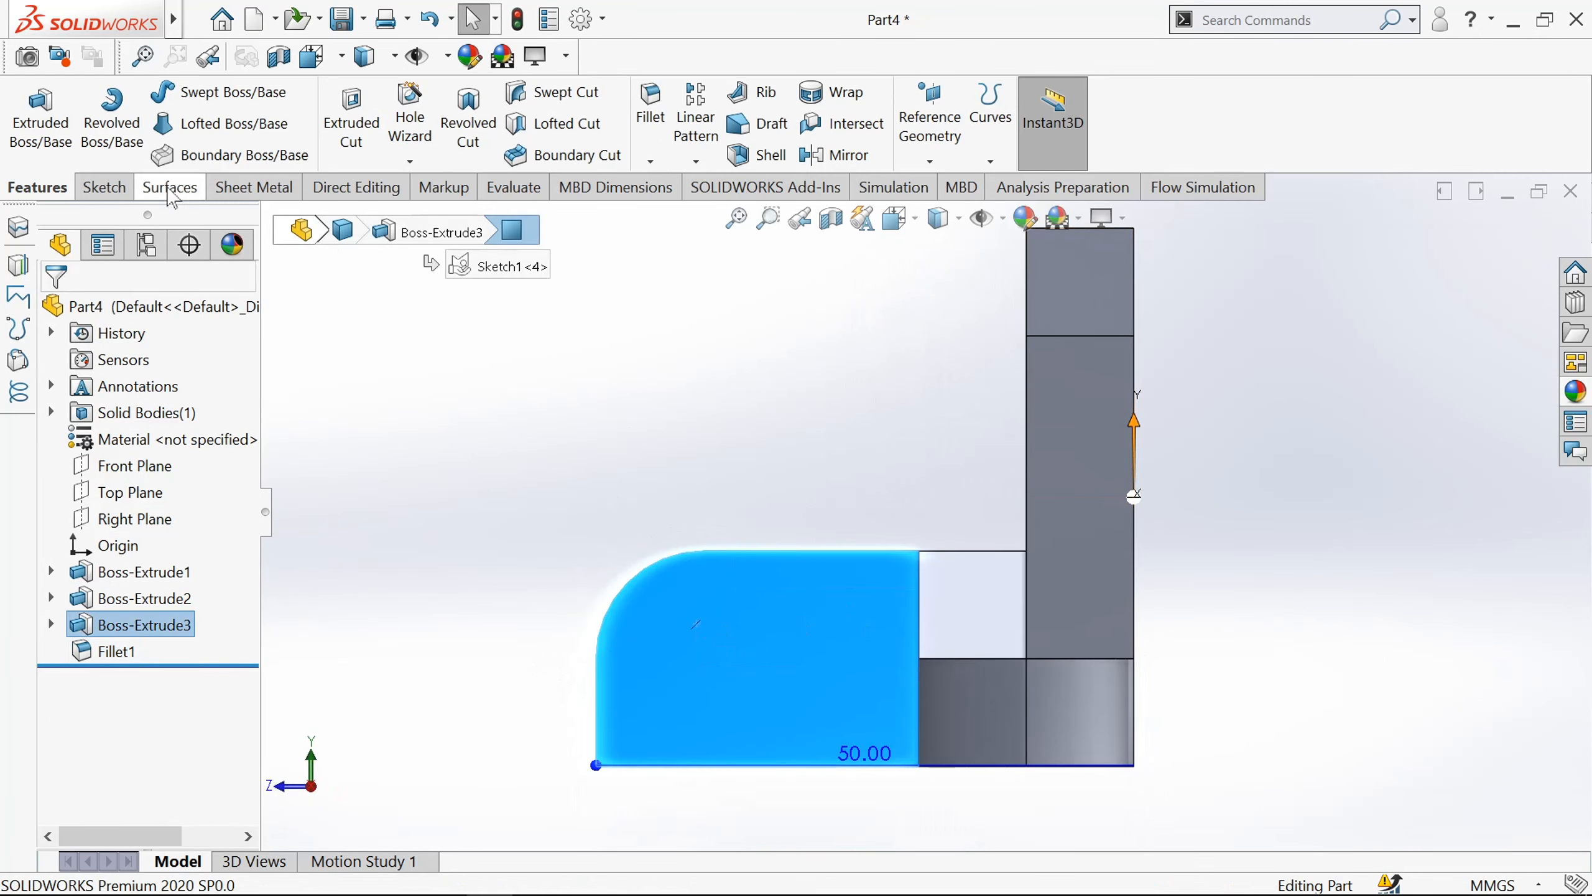
pyautogui.click(104, 188)
pyautogui.click(18, 140)
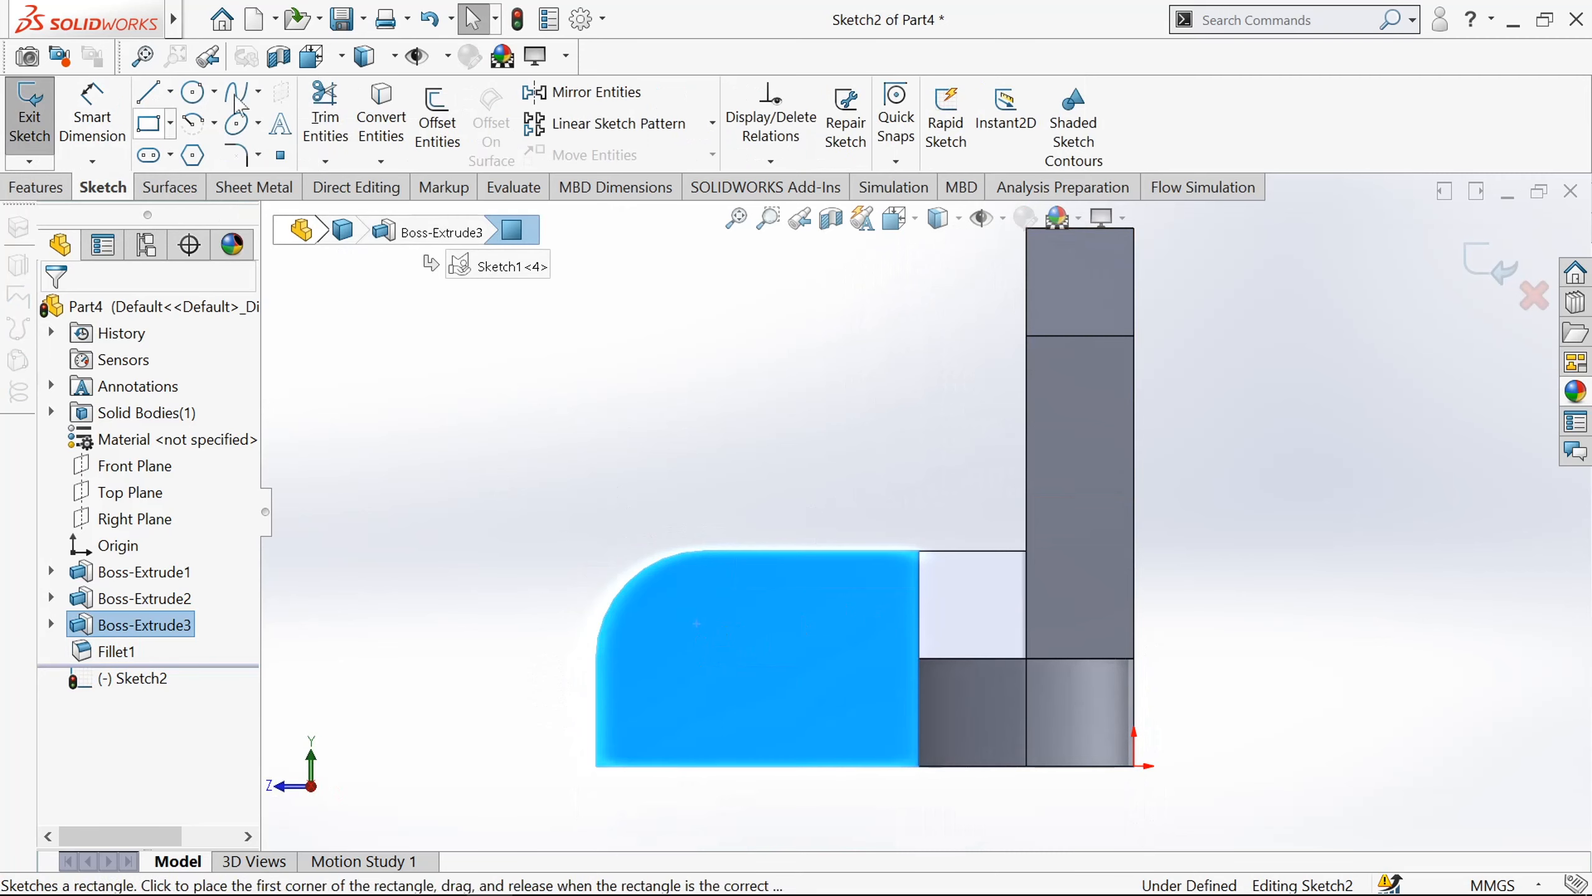
pyautogui.click(192, 92)
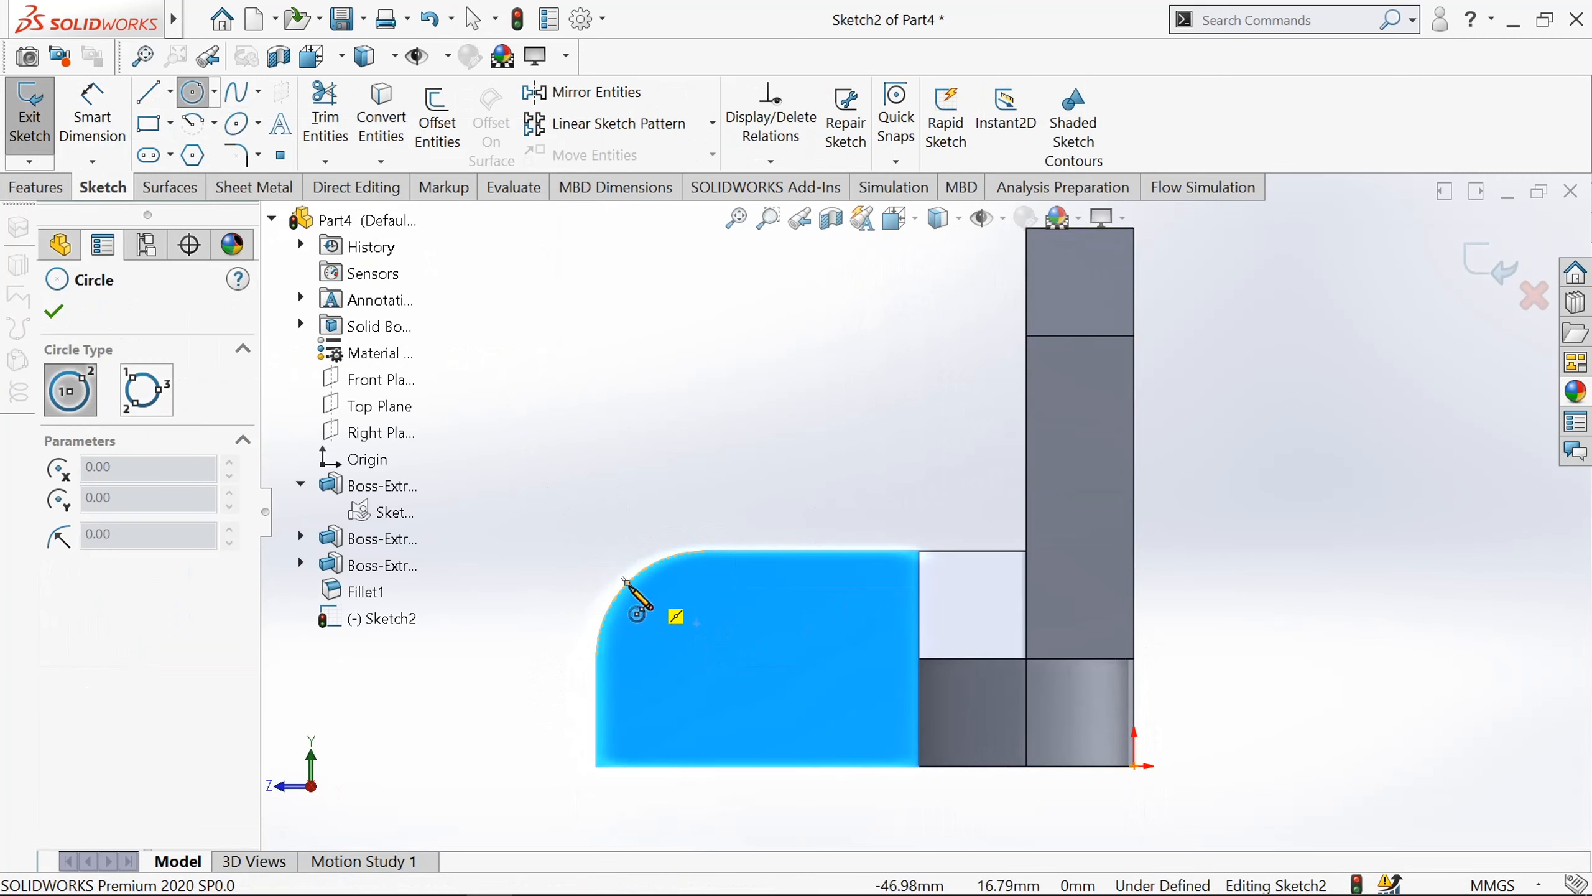
pyautogui.click(636, 436)
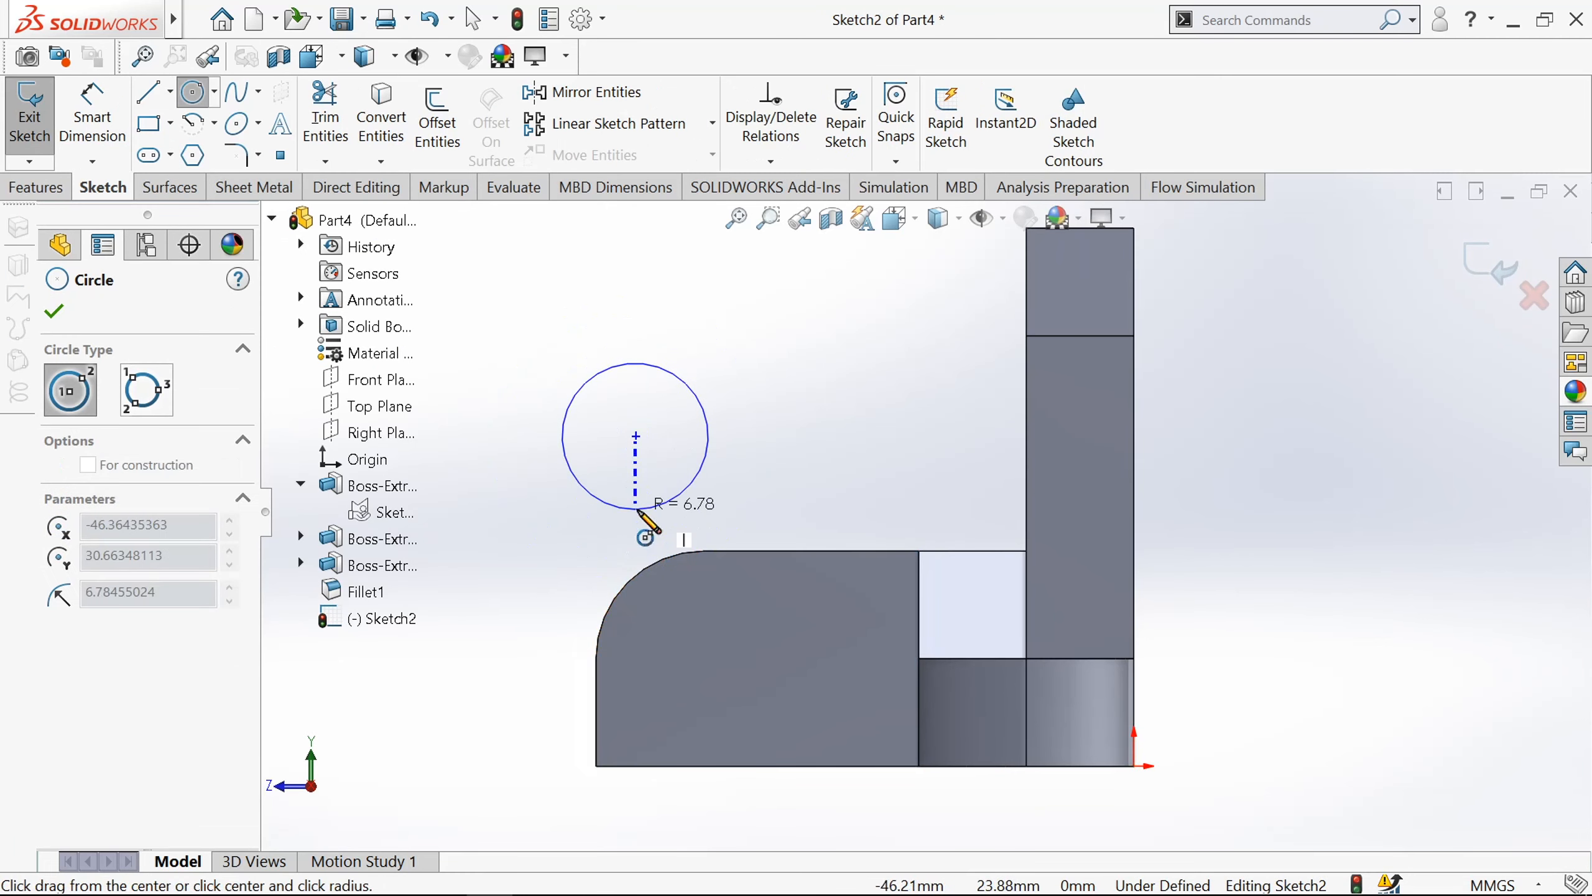
pyautogui.press('Escape')
# - Sketch a circle centred on the arm's rounded-corner arc centre and dimension its diameter at 10 mm
pyautogui.click(196, 93)
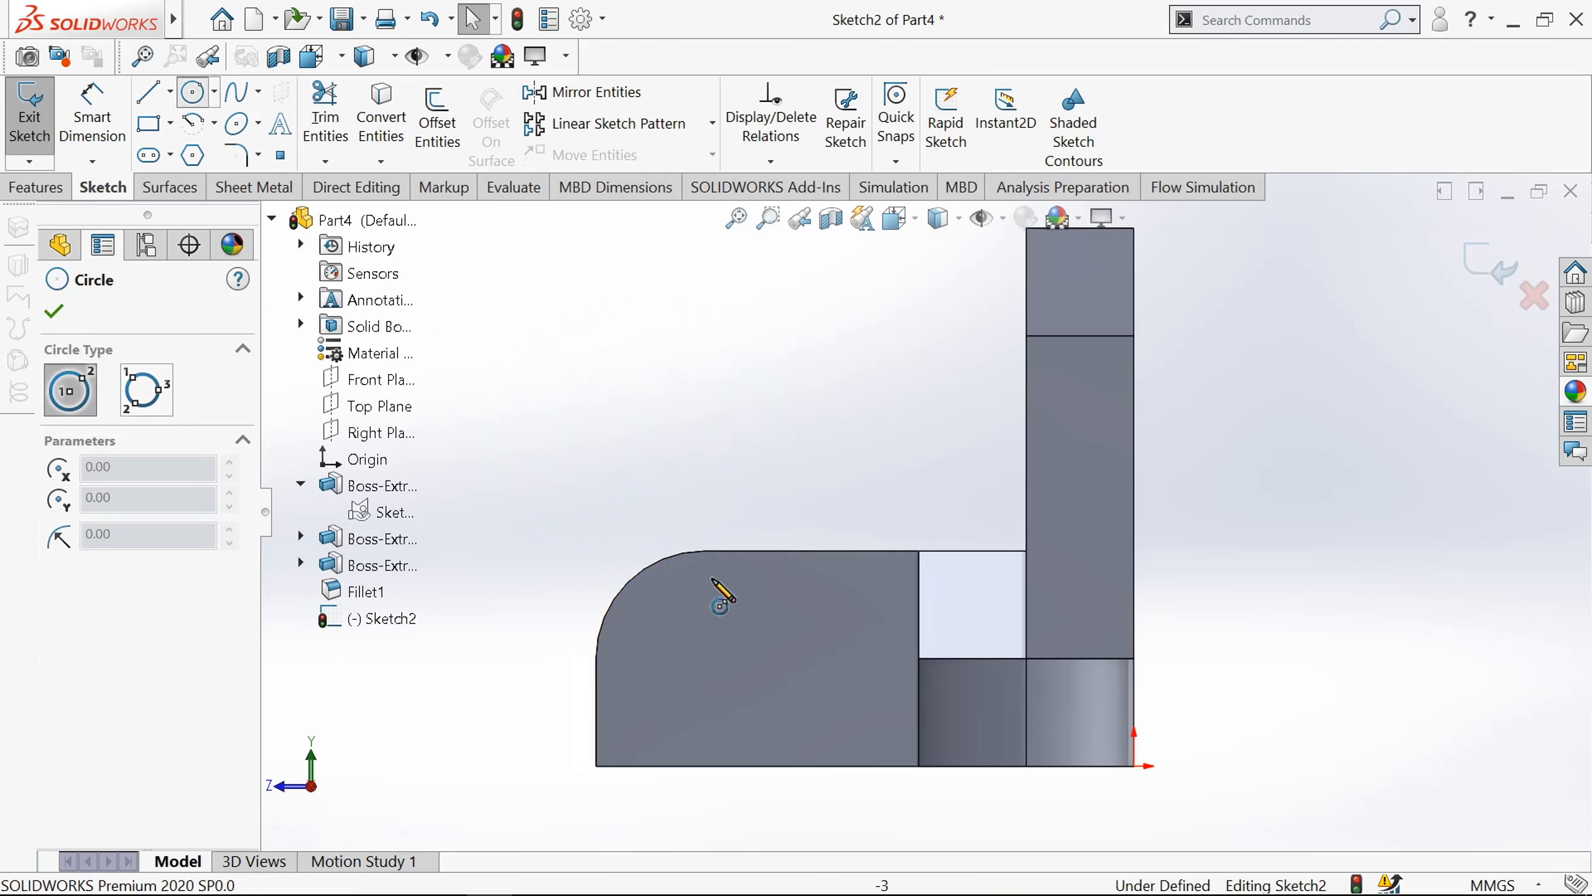
pyautogui.click(704, 658)
pyautogui.click(738, 689)
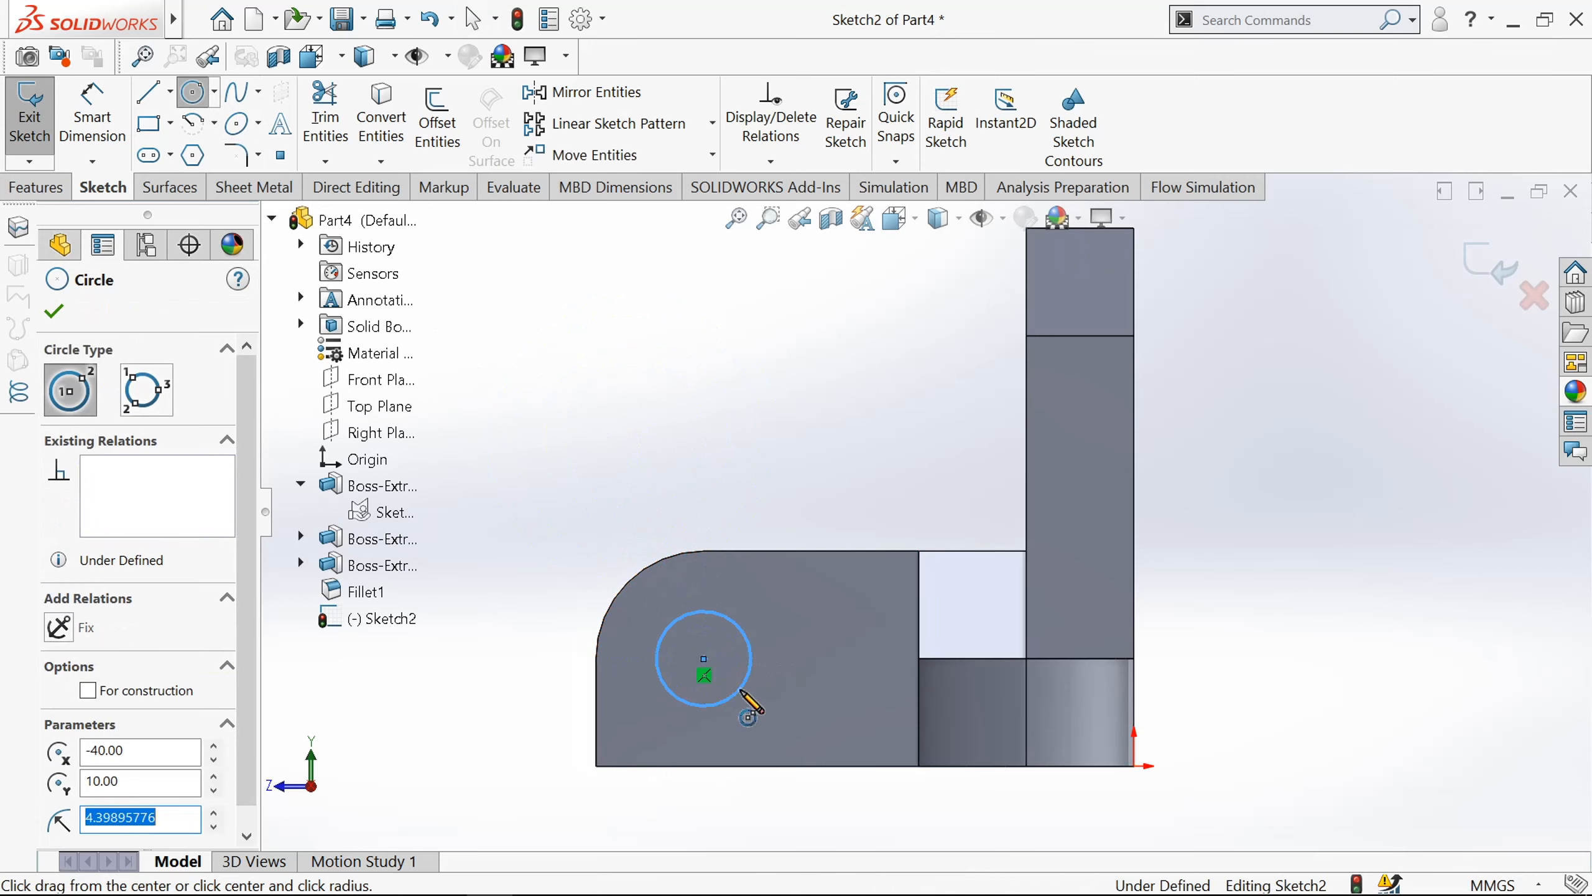
pyautogui.press('d')
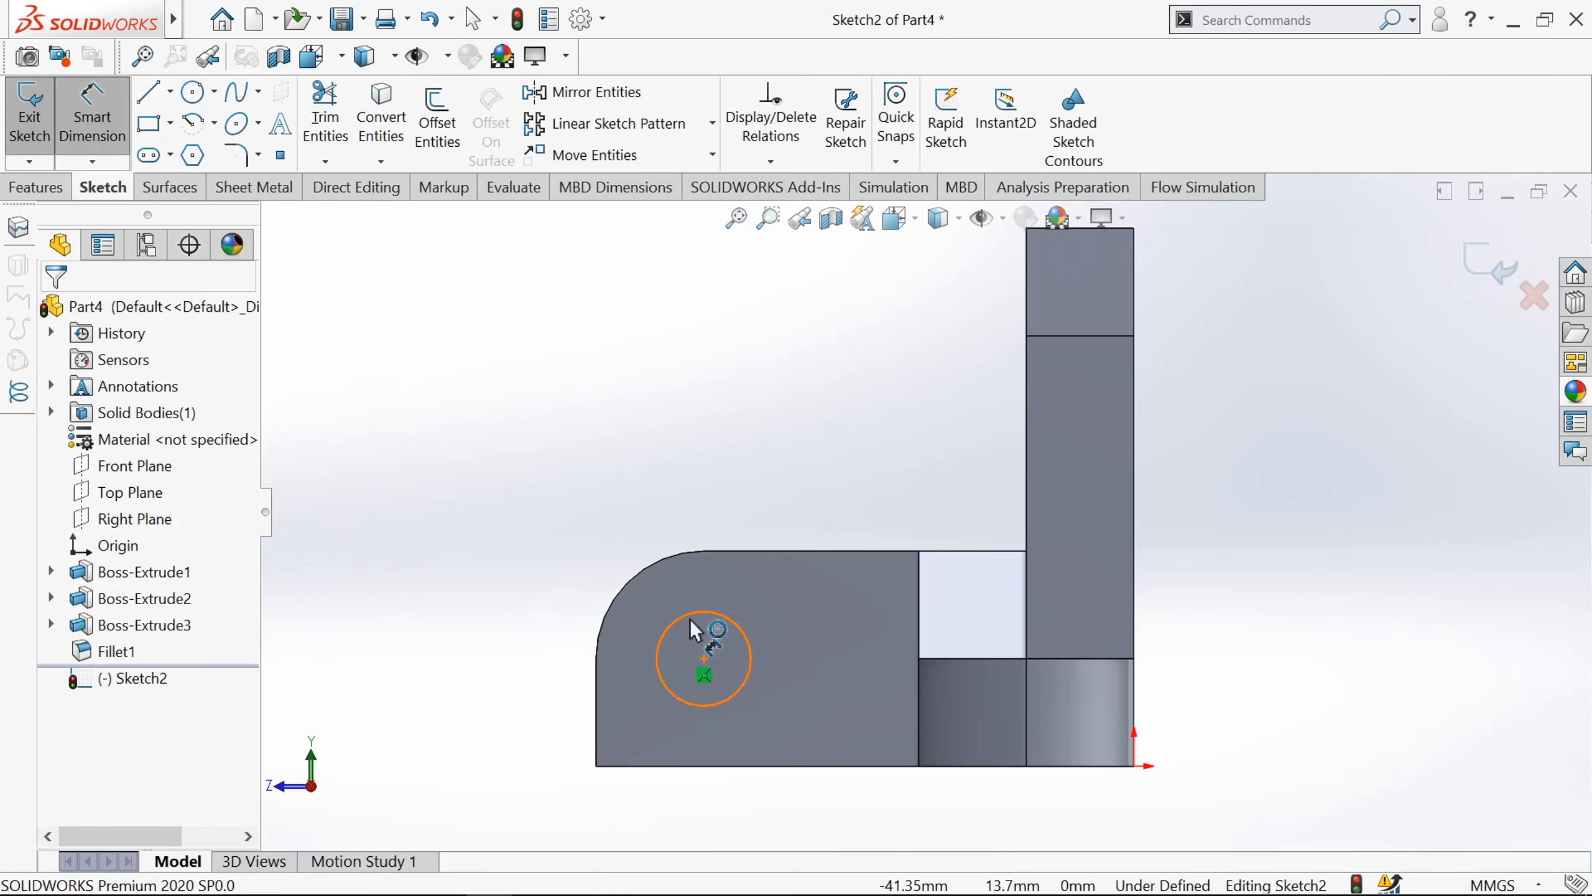
pyautogui.click(690, 620)
pyautogui.click(679, 477)
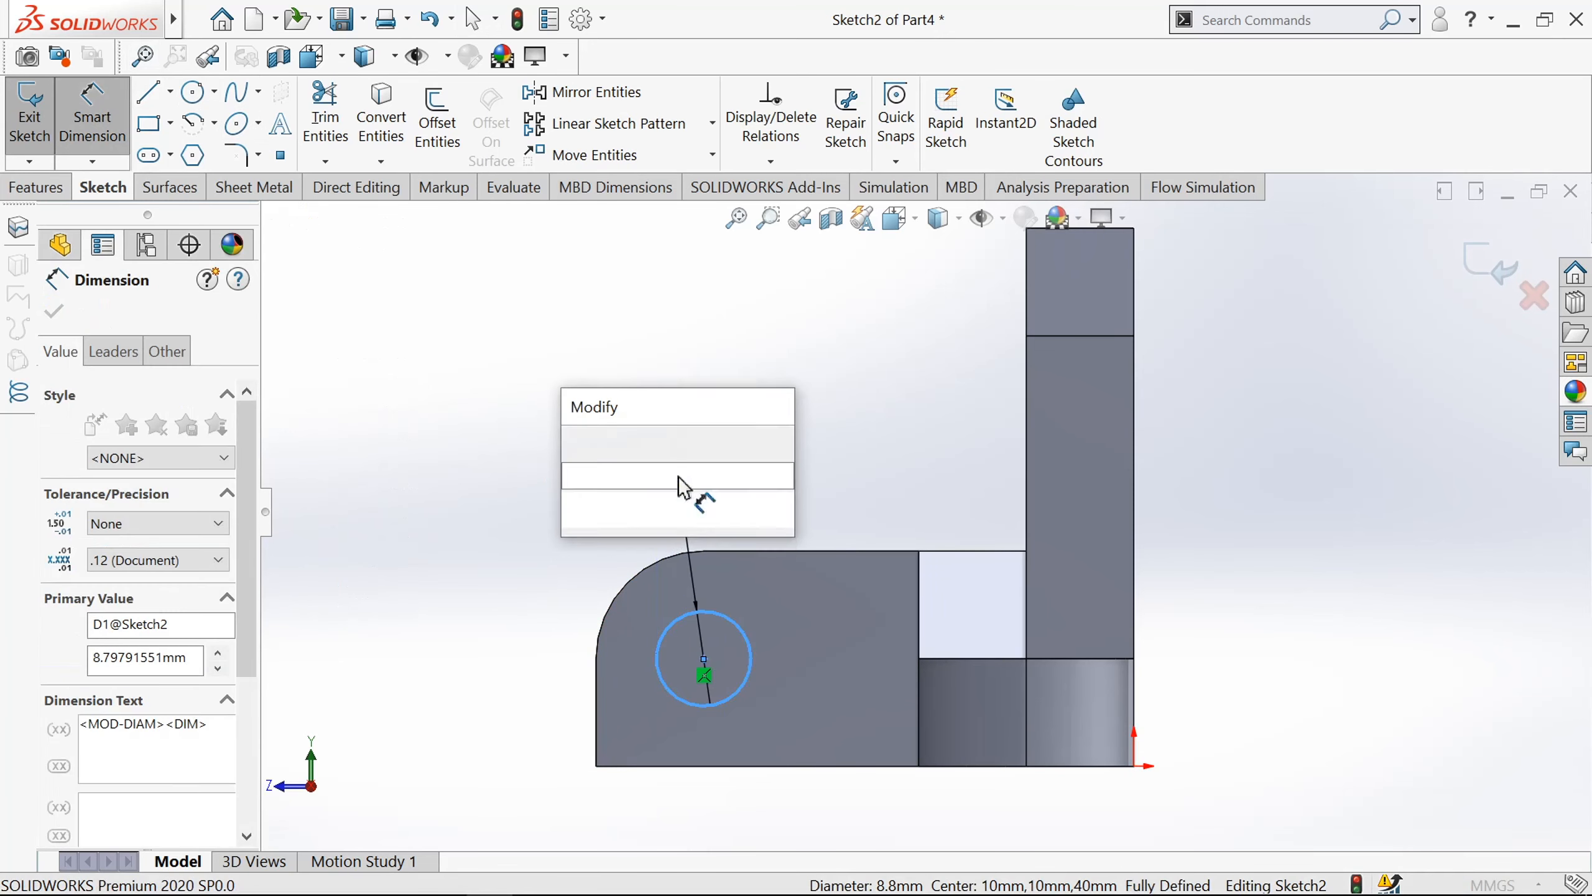
pyautogui.write('10')
pyautogui.click(577, 442)
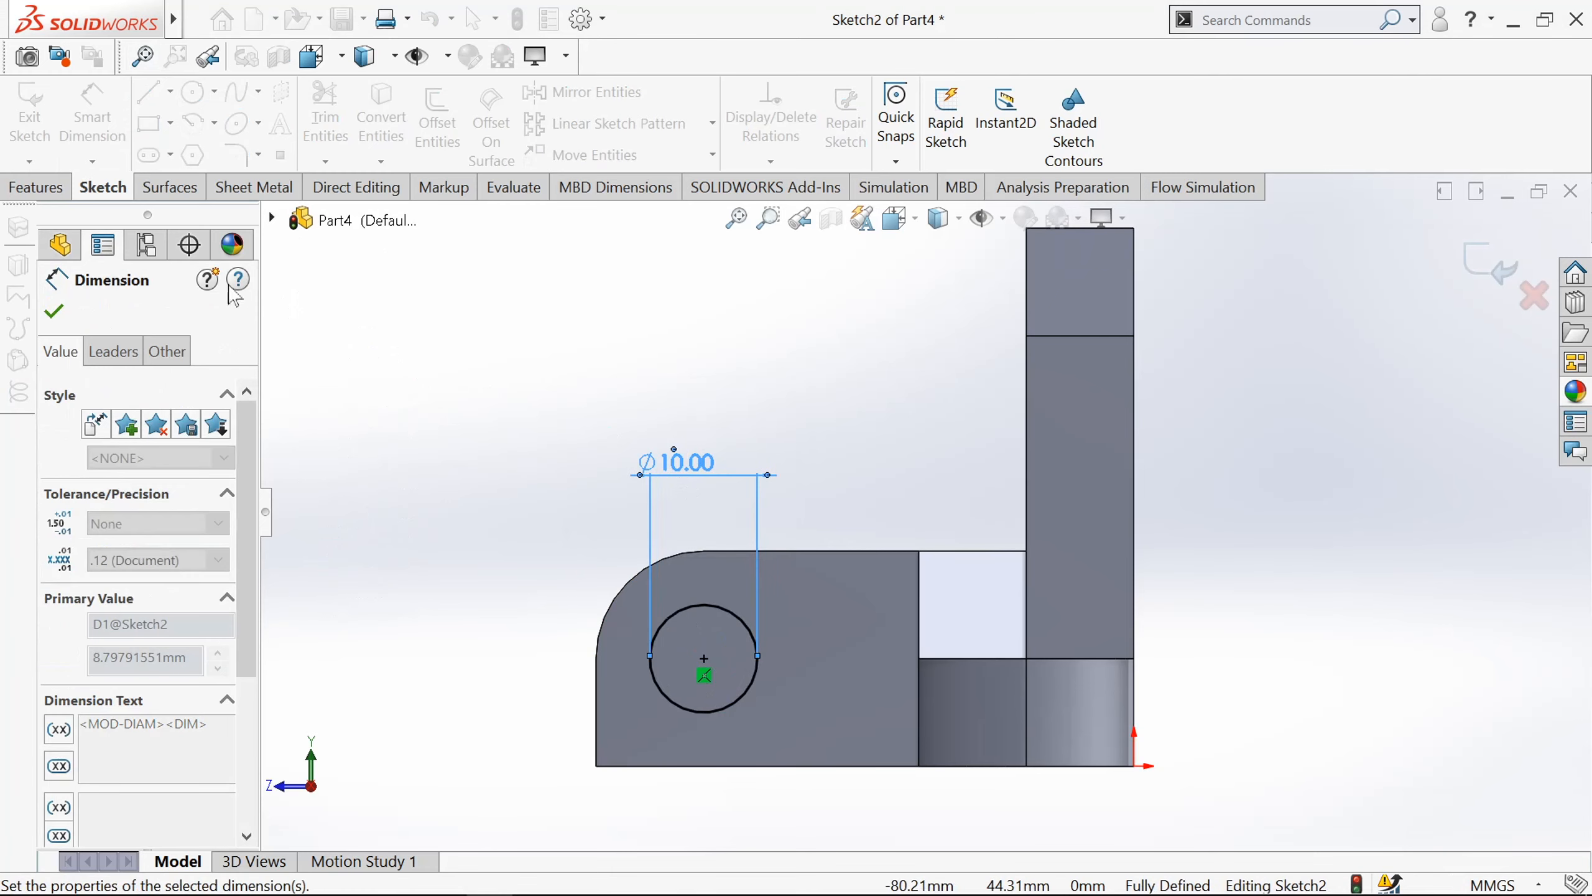
pyautogui.click(54, 311)
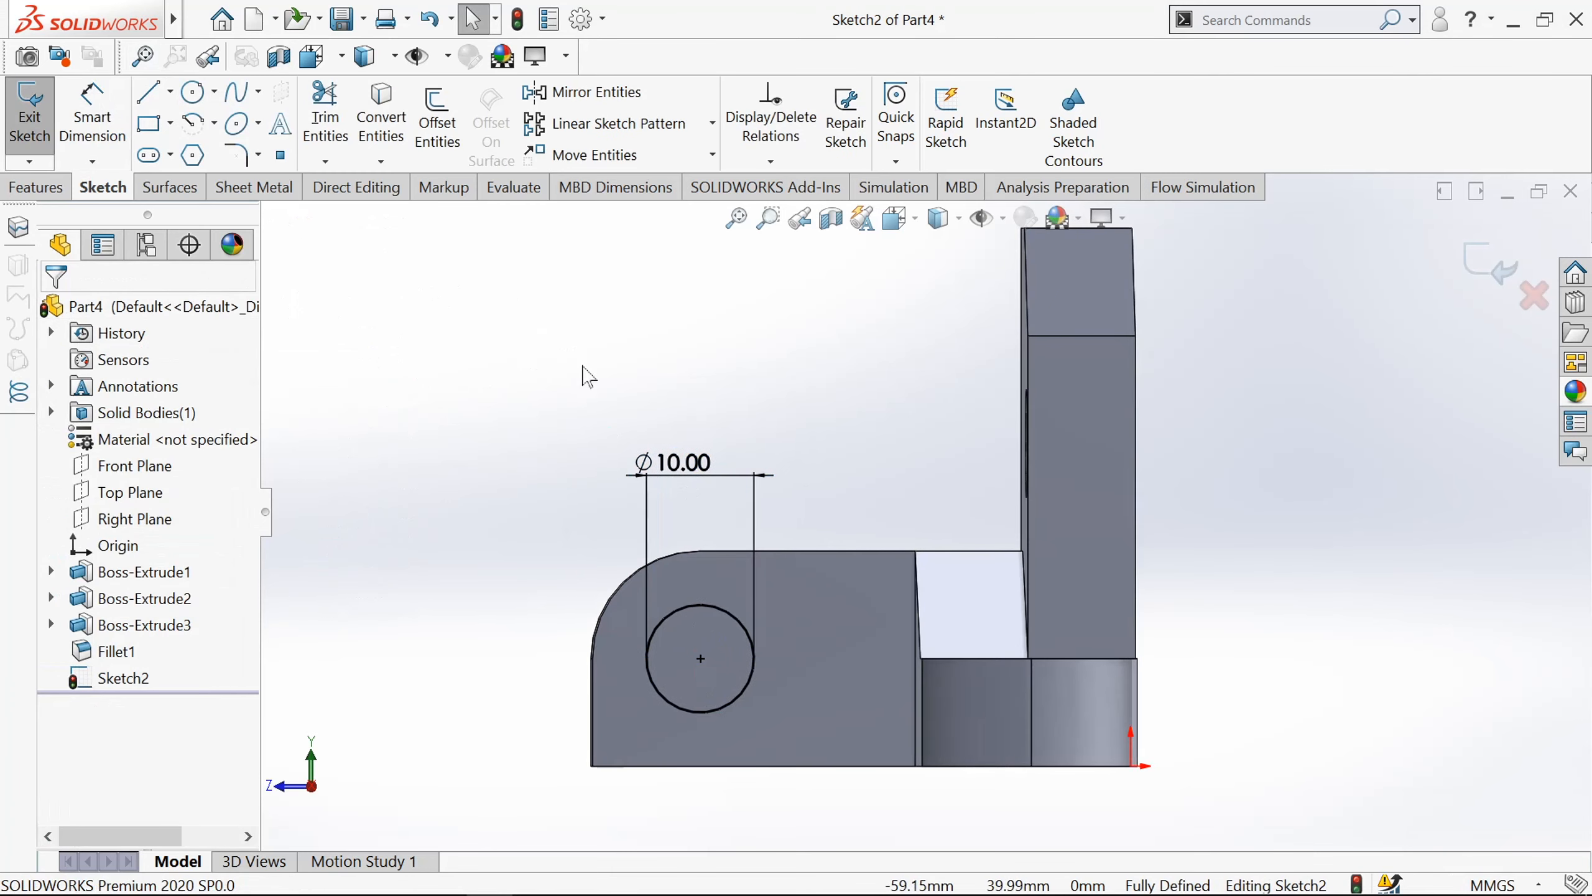
# - Close the sketch and extrude-cut the circle Through All to make the hole in the arm
pyautogui.hotkey('ctrl', '7')
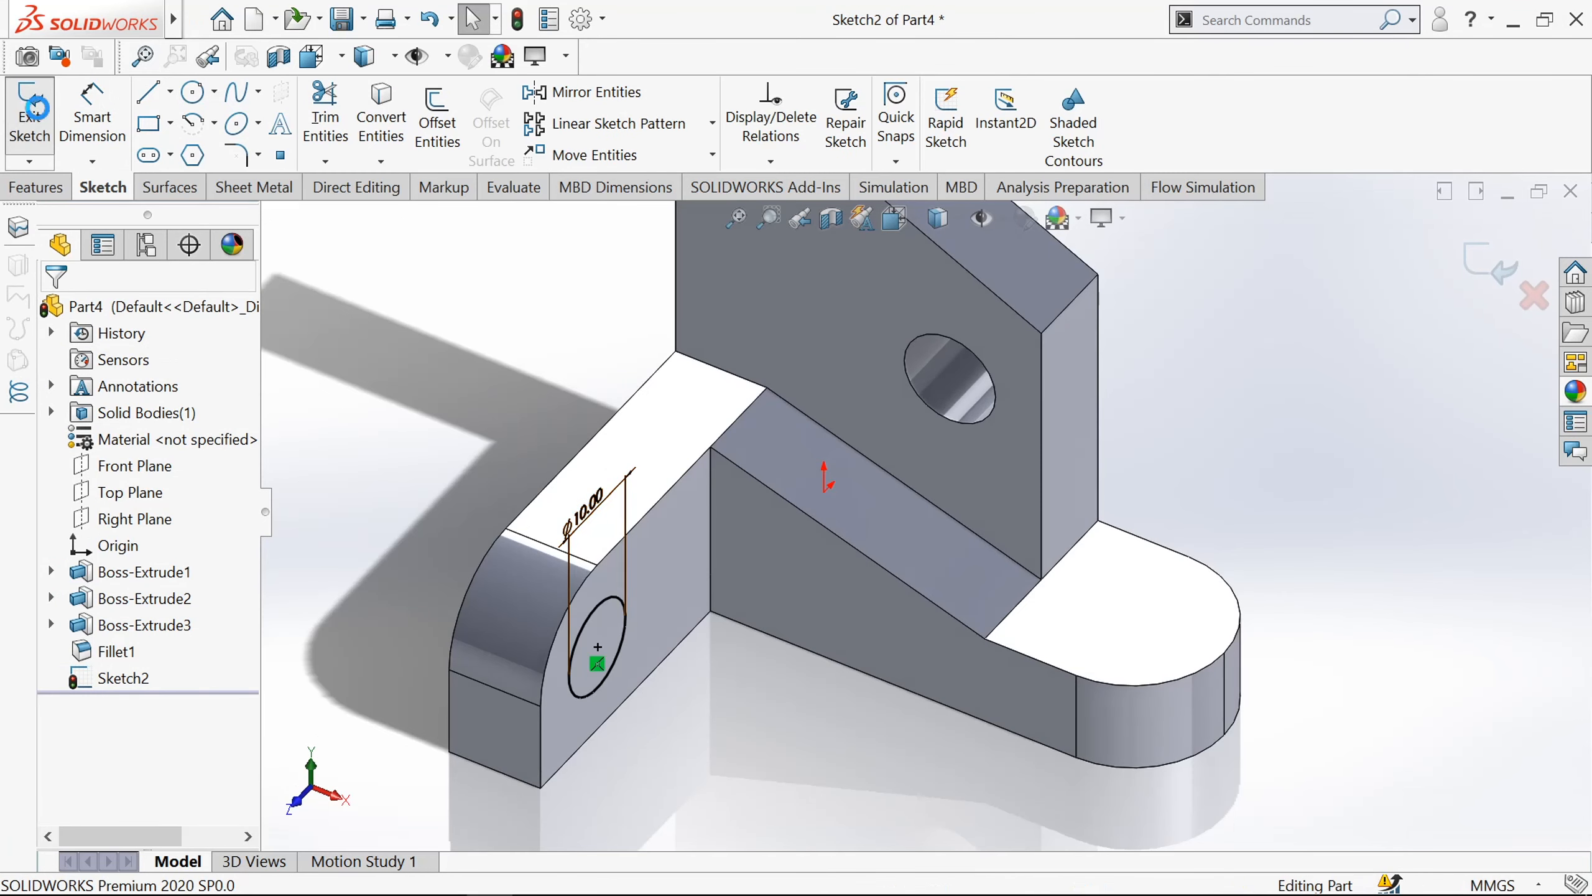
pyautogui.click(31, 113)
pyautogui.click(35, 187)
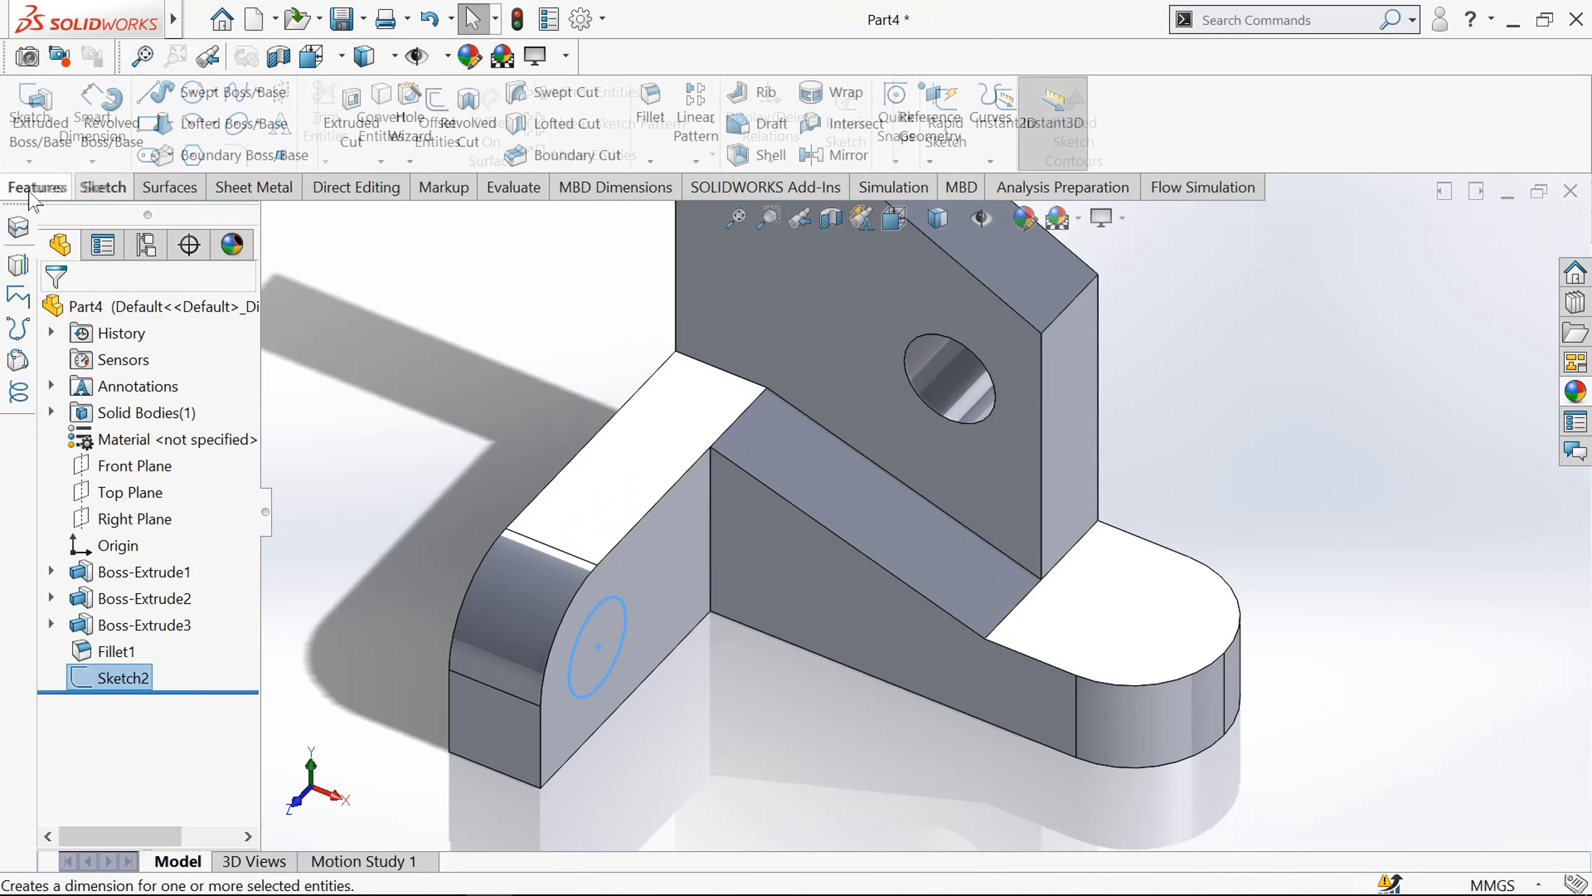
pyautogui.click(346, 133)
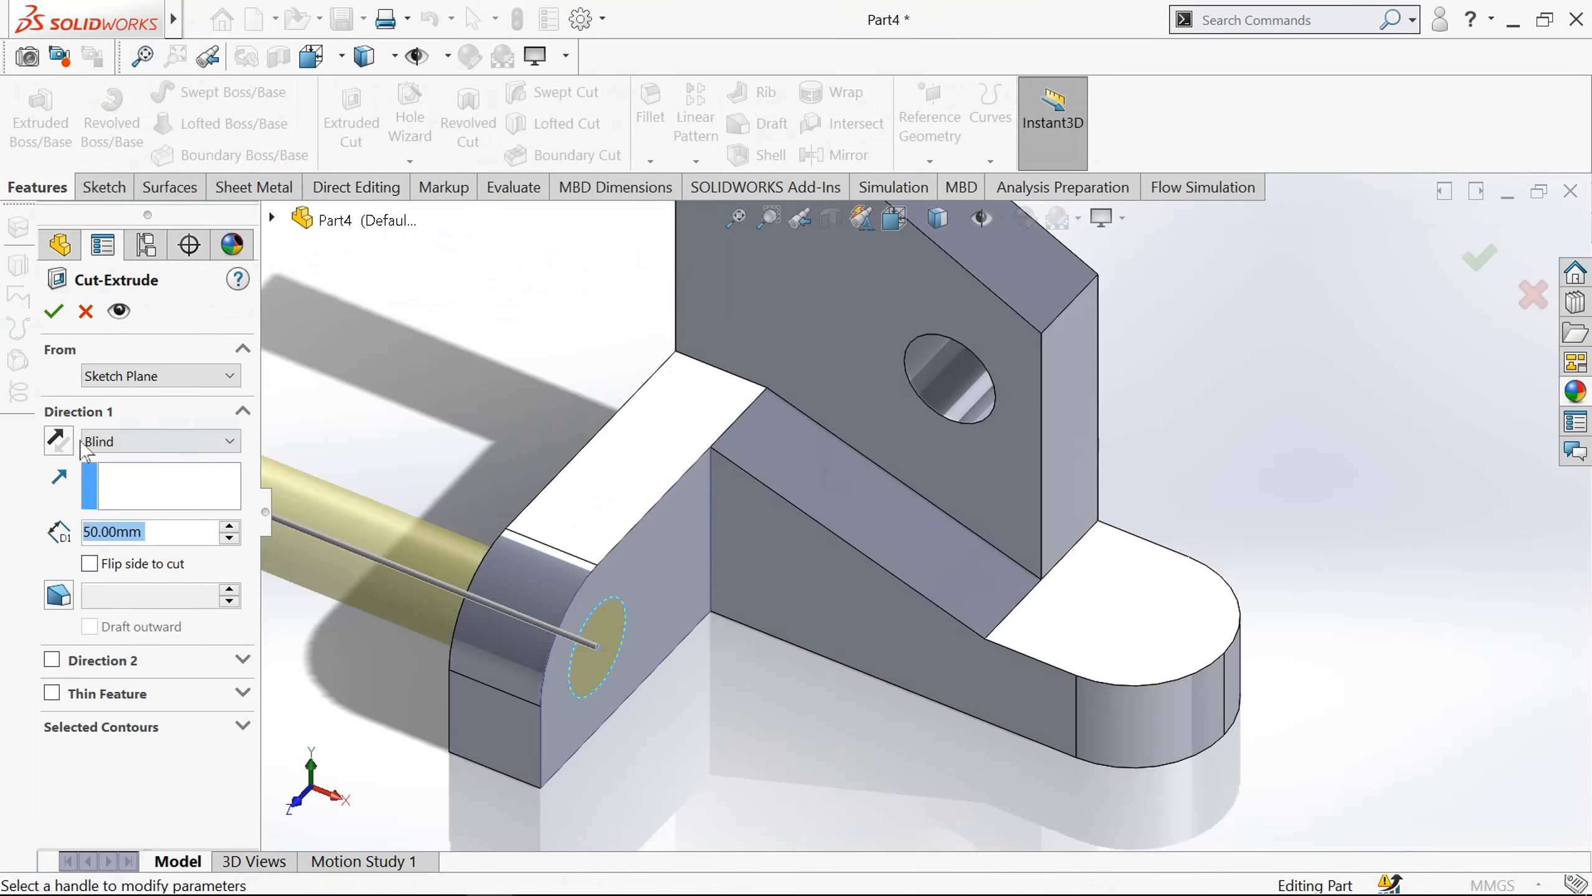
pyautogui.click(86, 446)
pyautogui.click(113, 480)
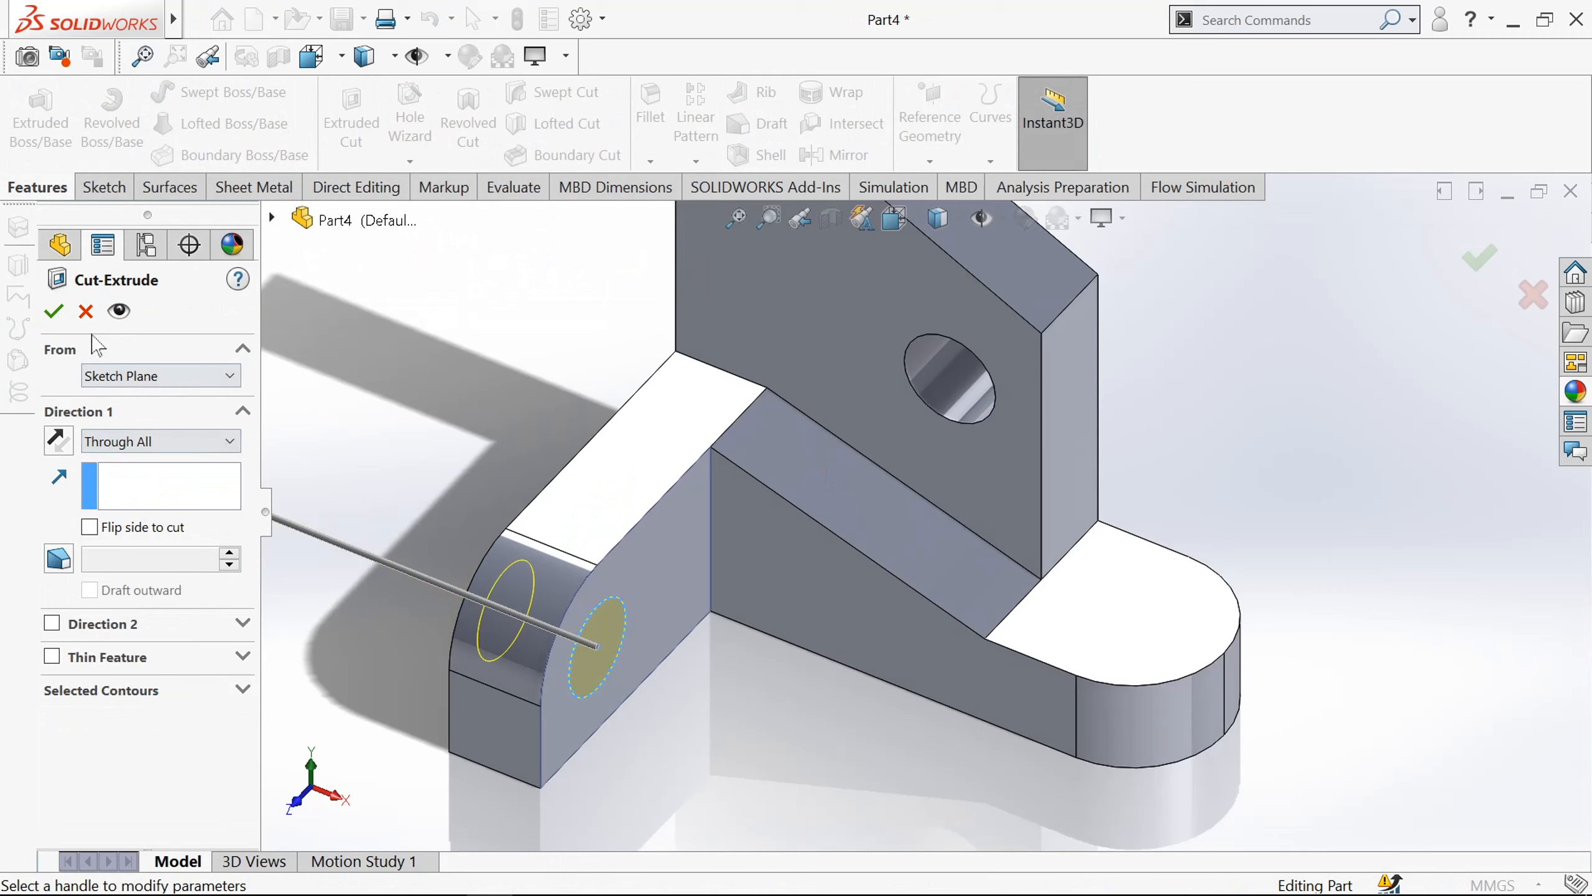
pyautogui.click(53, 310)
# - Start a sketch on the flat upper face of the rounded foot, viewed normal to that face
pyautogui.moveTo(764, 714); pyautogui.dragTo(982, 684, button='middle')
pyautogui.click(1025, 714)
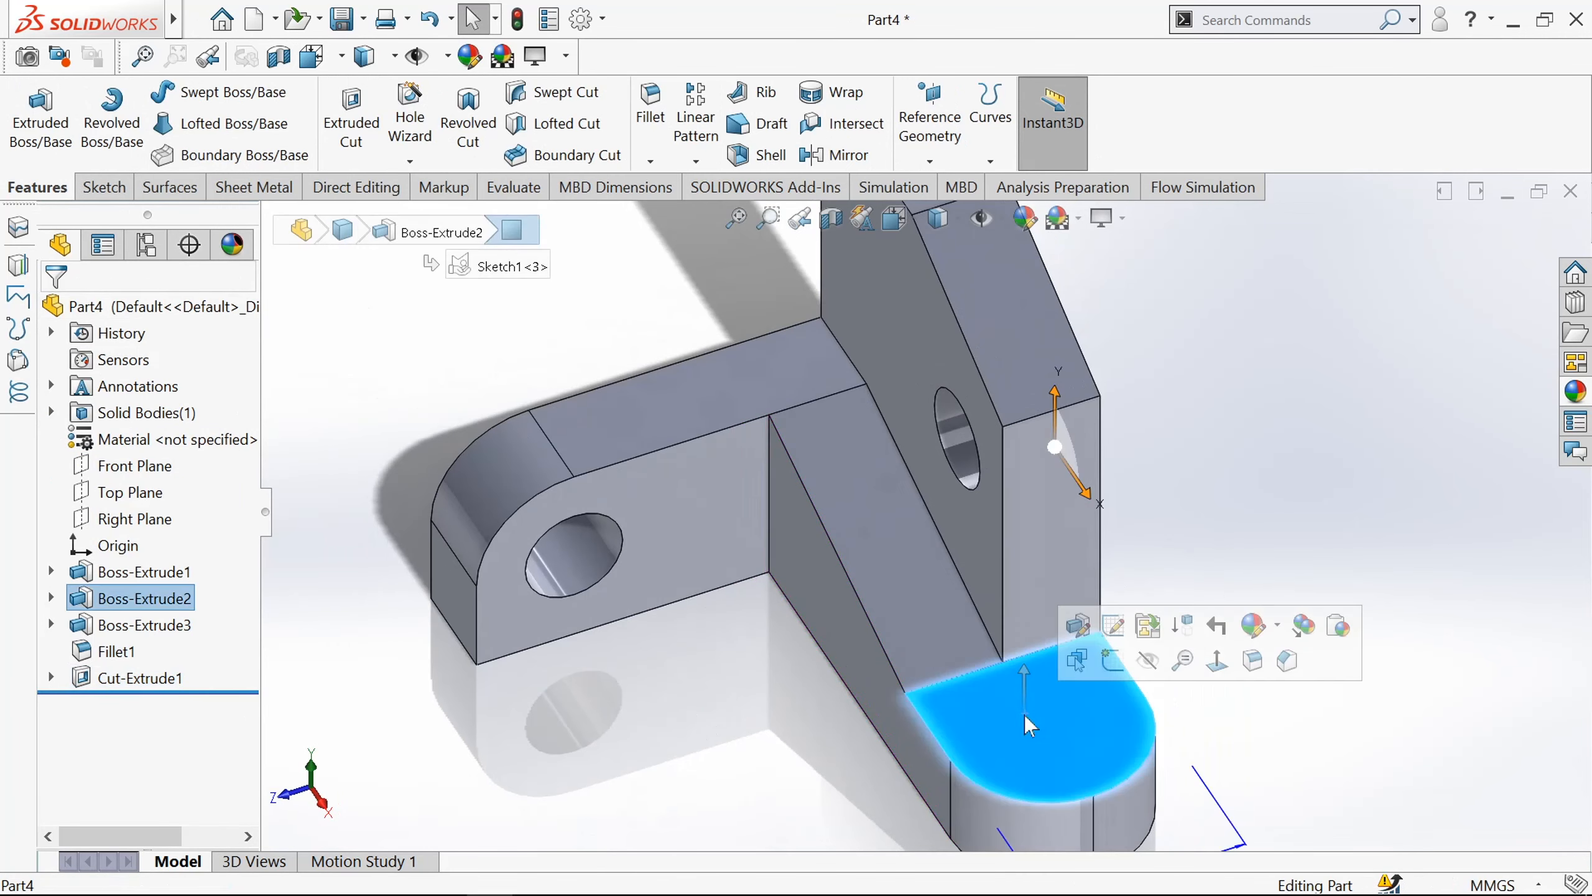
pyautogui.click(1216, 662)
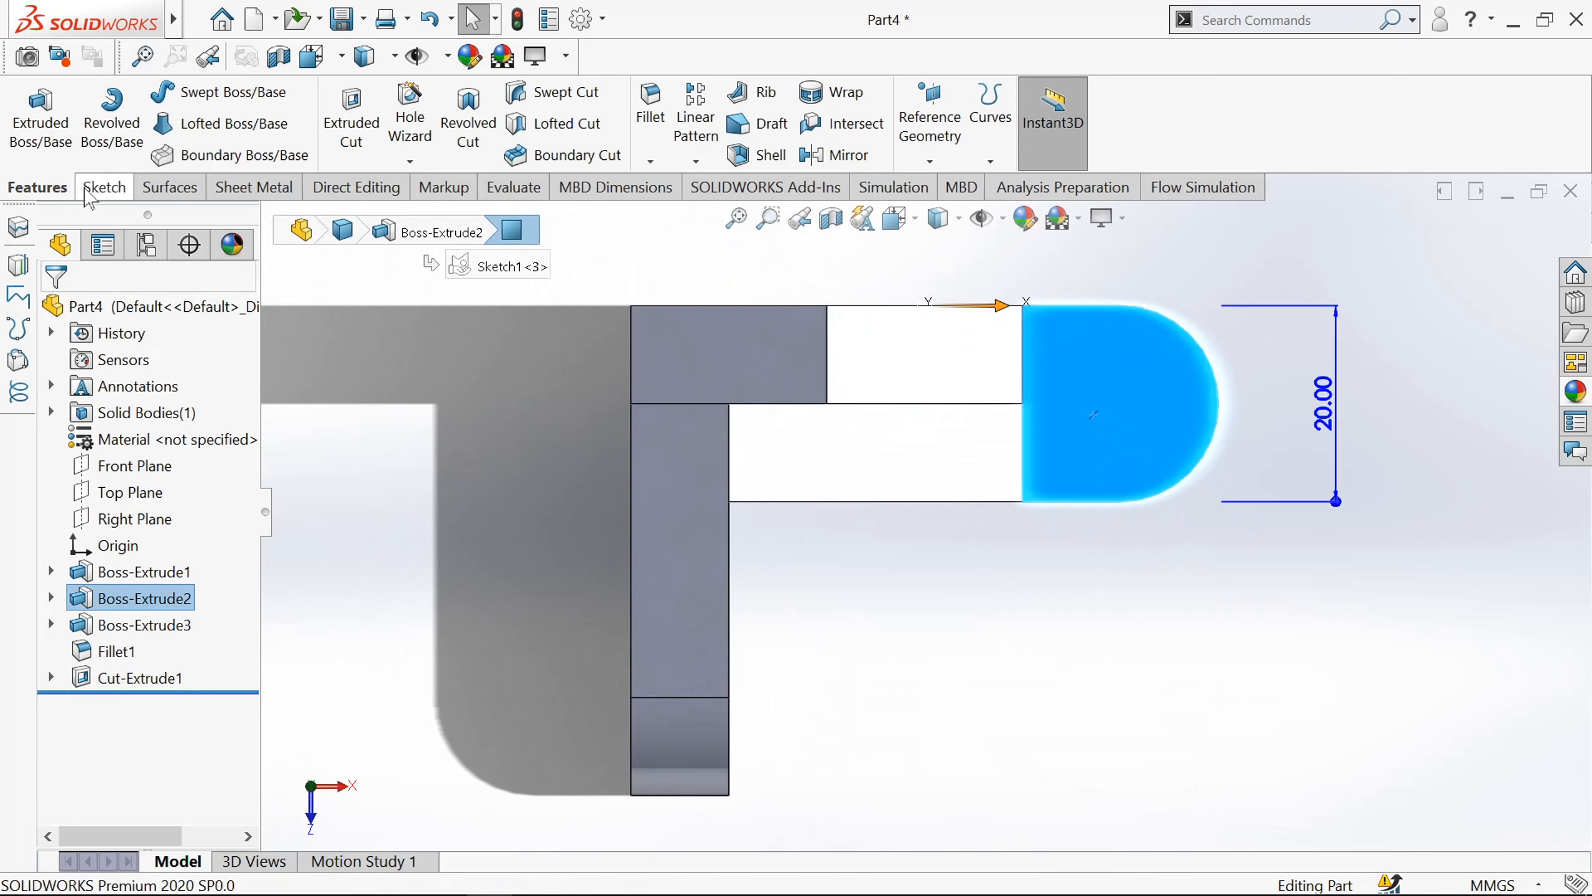
pyautogui.click(94, 188)
pyautogui.click(29, 117)
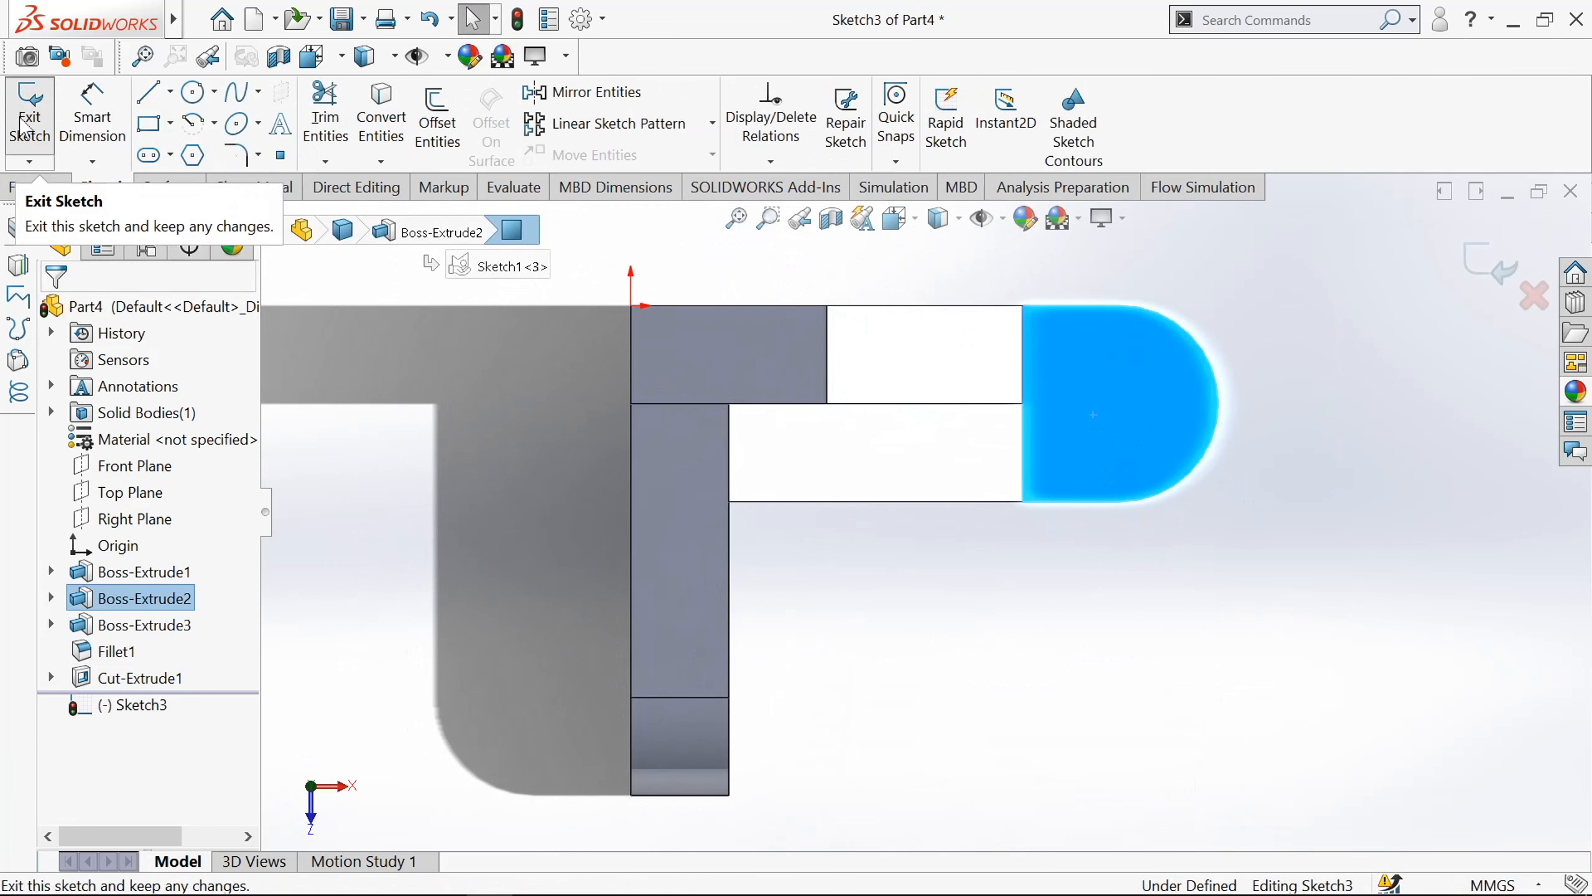
# - Sketch a circle clear of the part beyond the foot's rounded end and dimension its diameter at 10 mm
pyautogui.click(192, 93)
pyautogui.click(1337, 319)
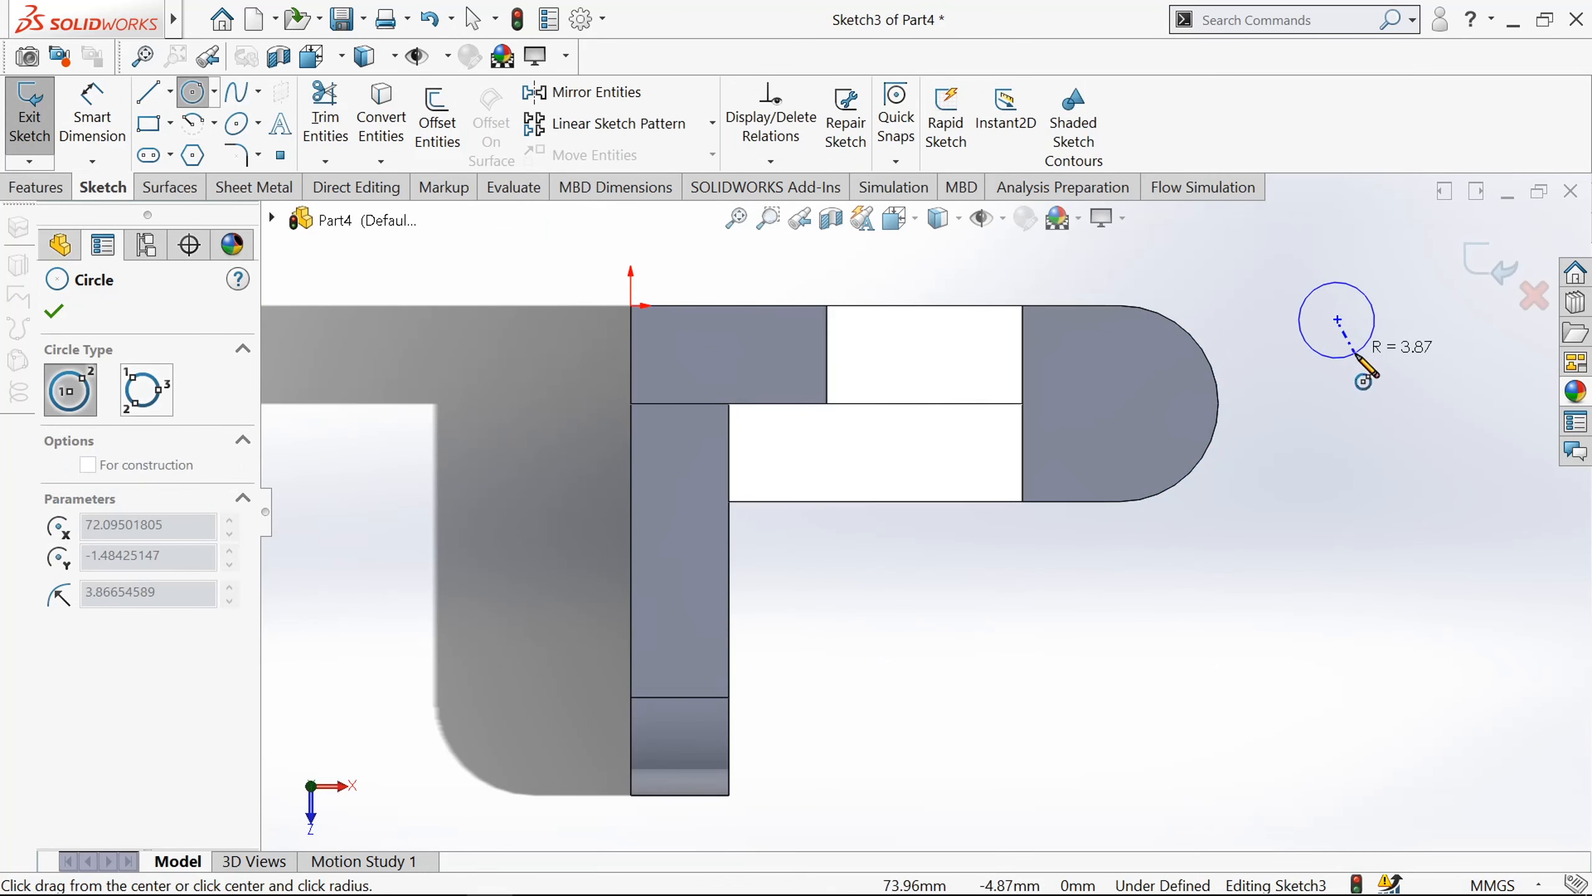
pyautogui.click(1355, 355)
pyautogui.click(90, 119)
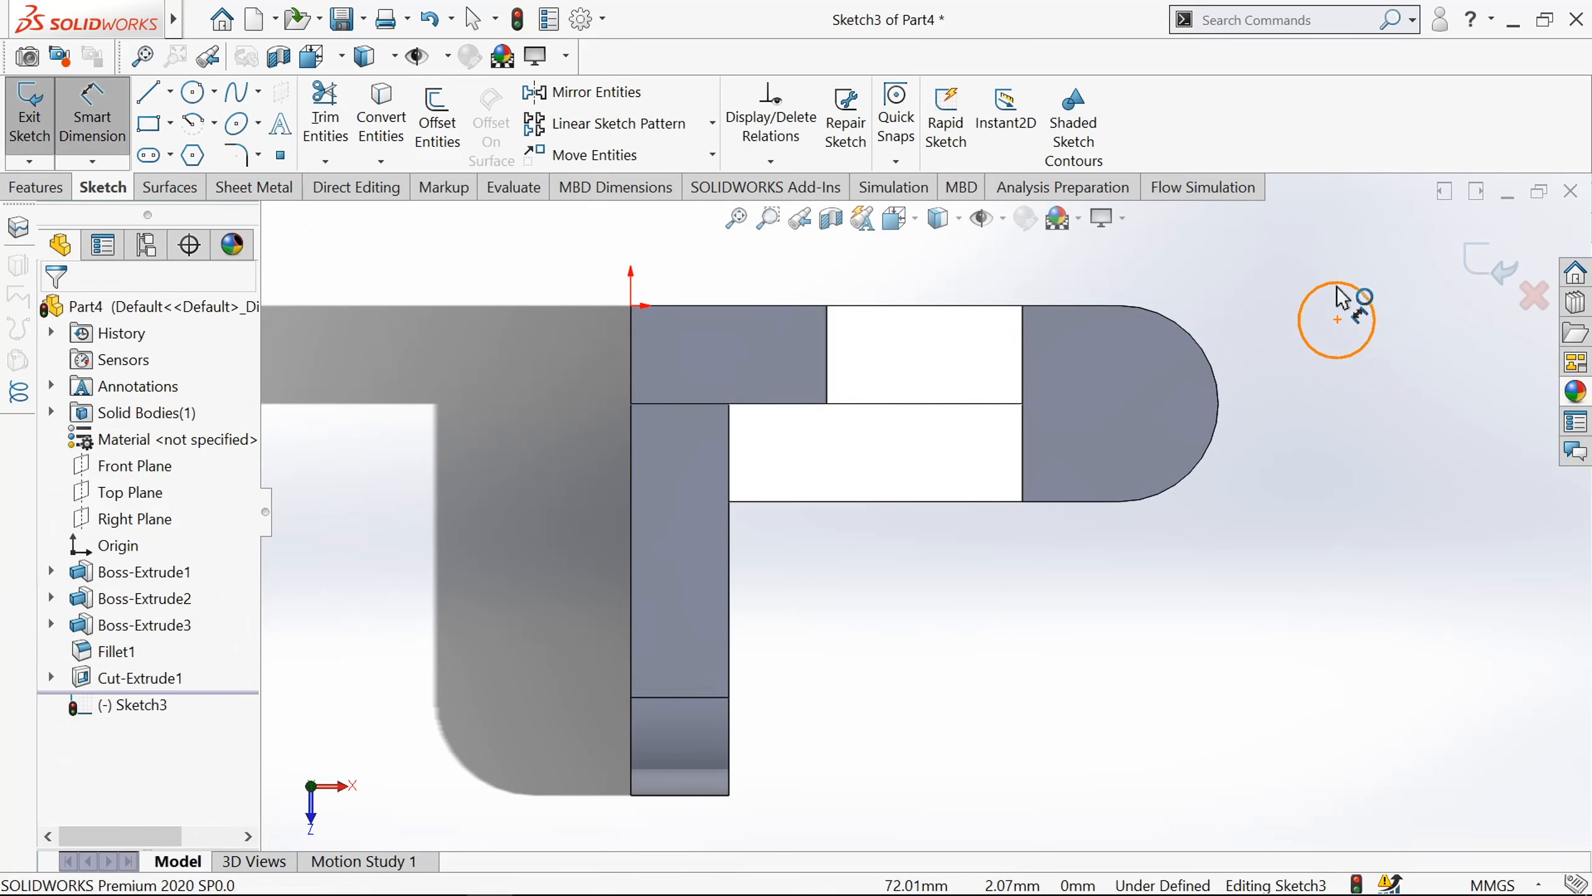
pyautogui.click(1365, 348)
pyautogui.click(1367, 448)
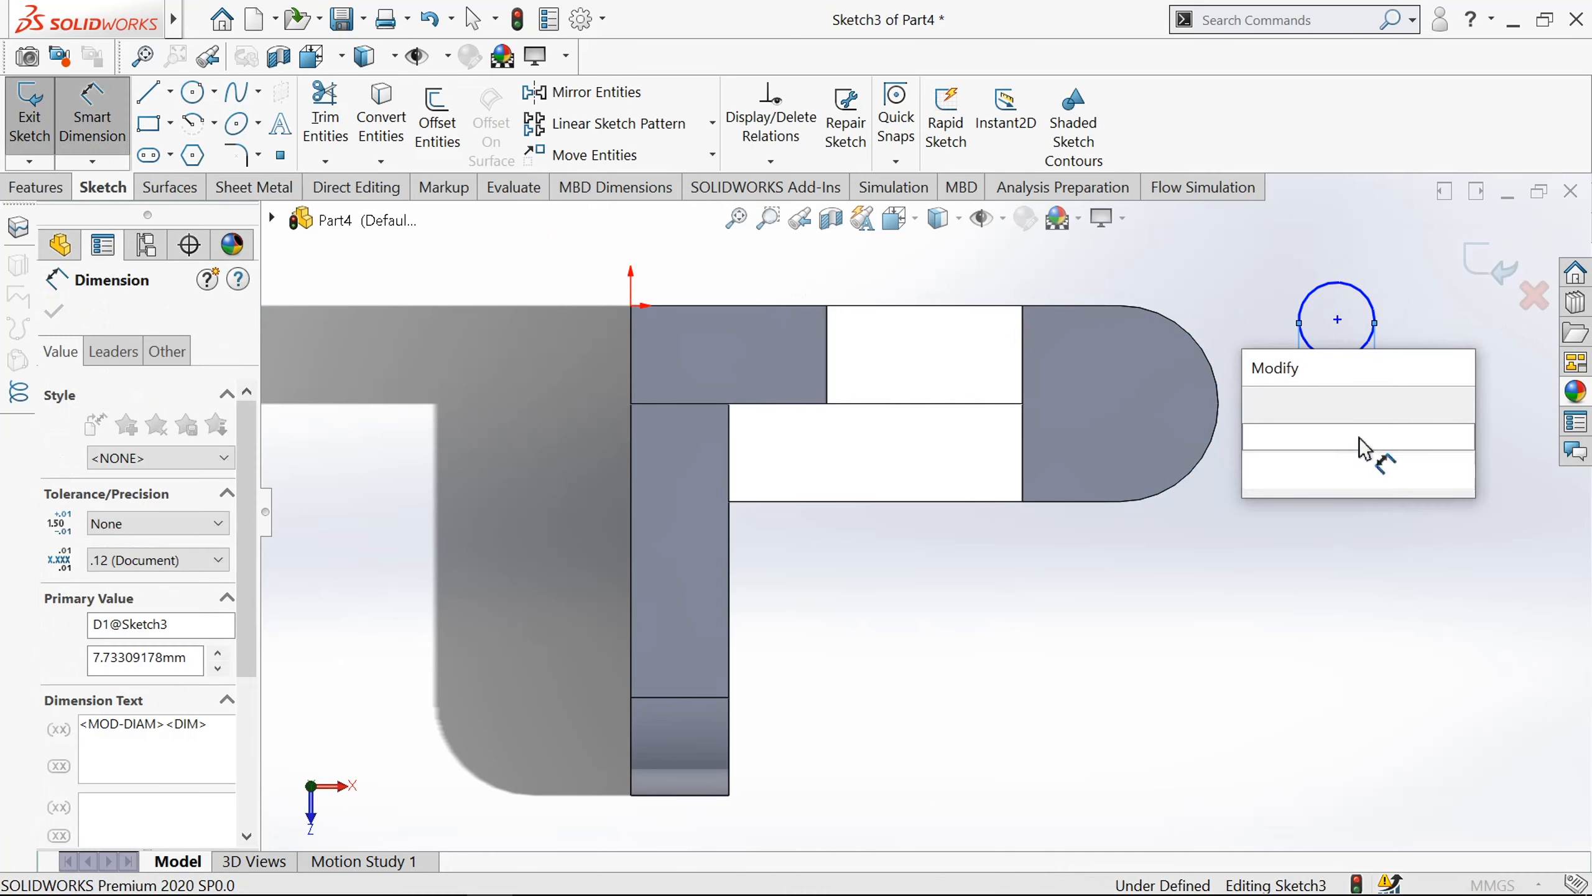
pyautogui.write('10')
pyautogui.press('Return')
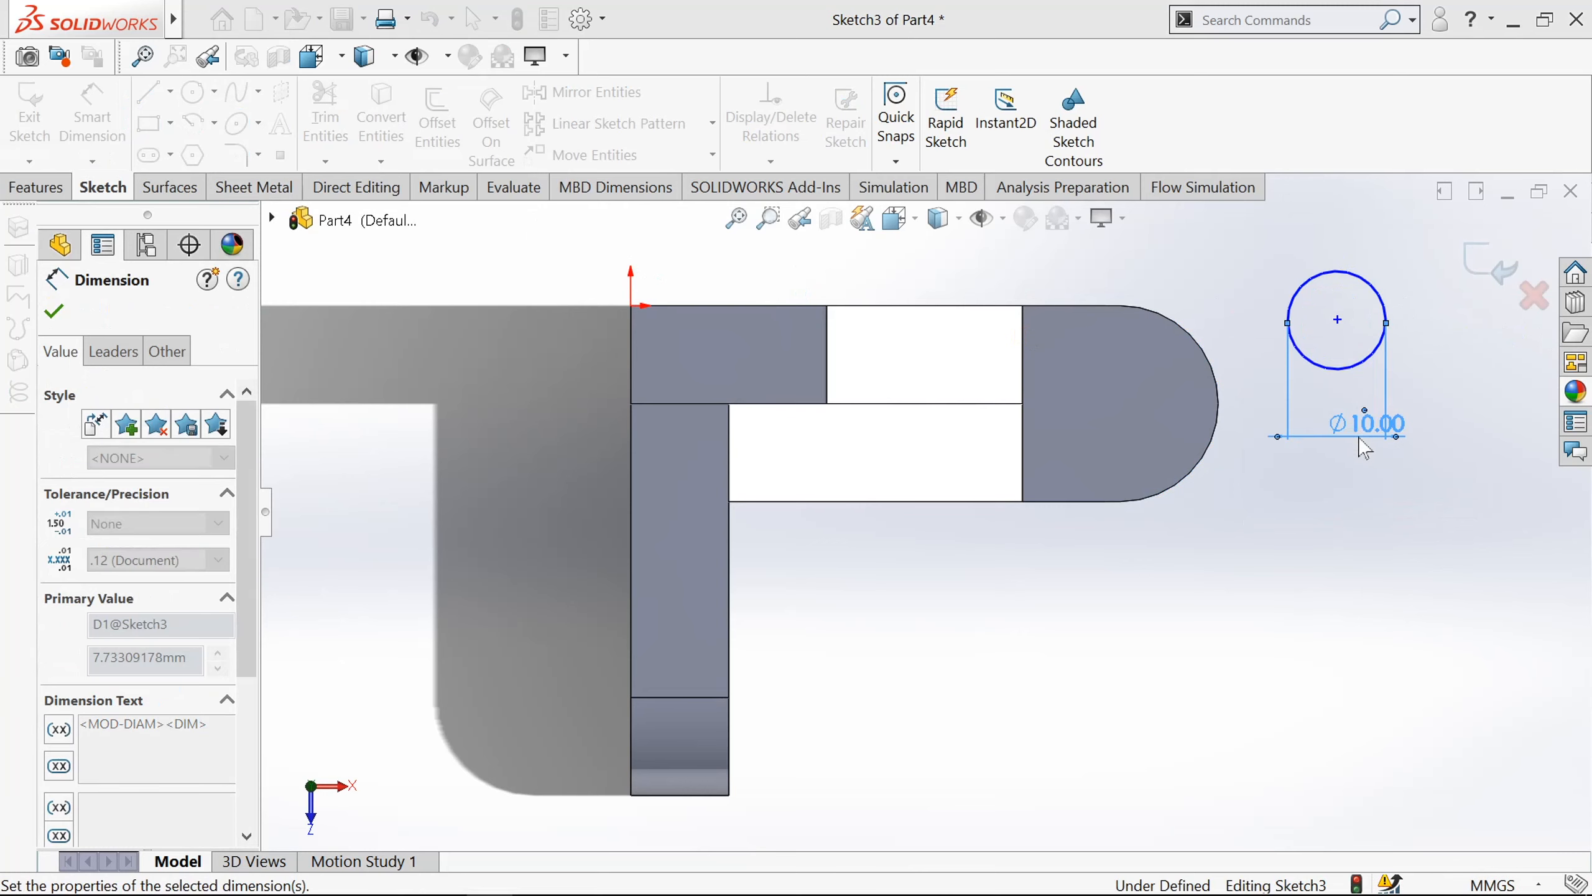
pyautogui.click(62, 313)
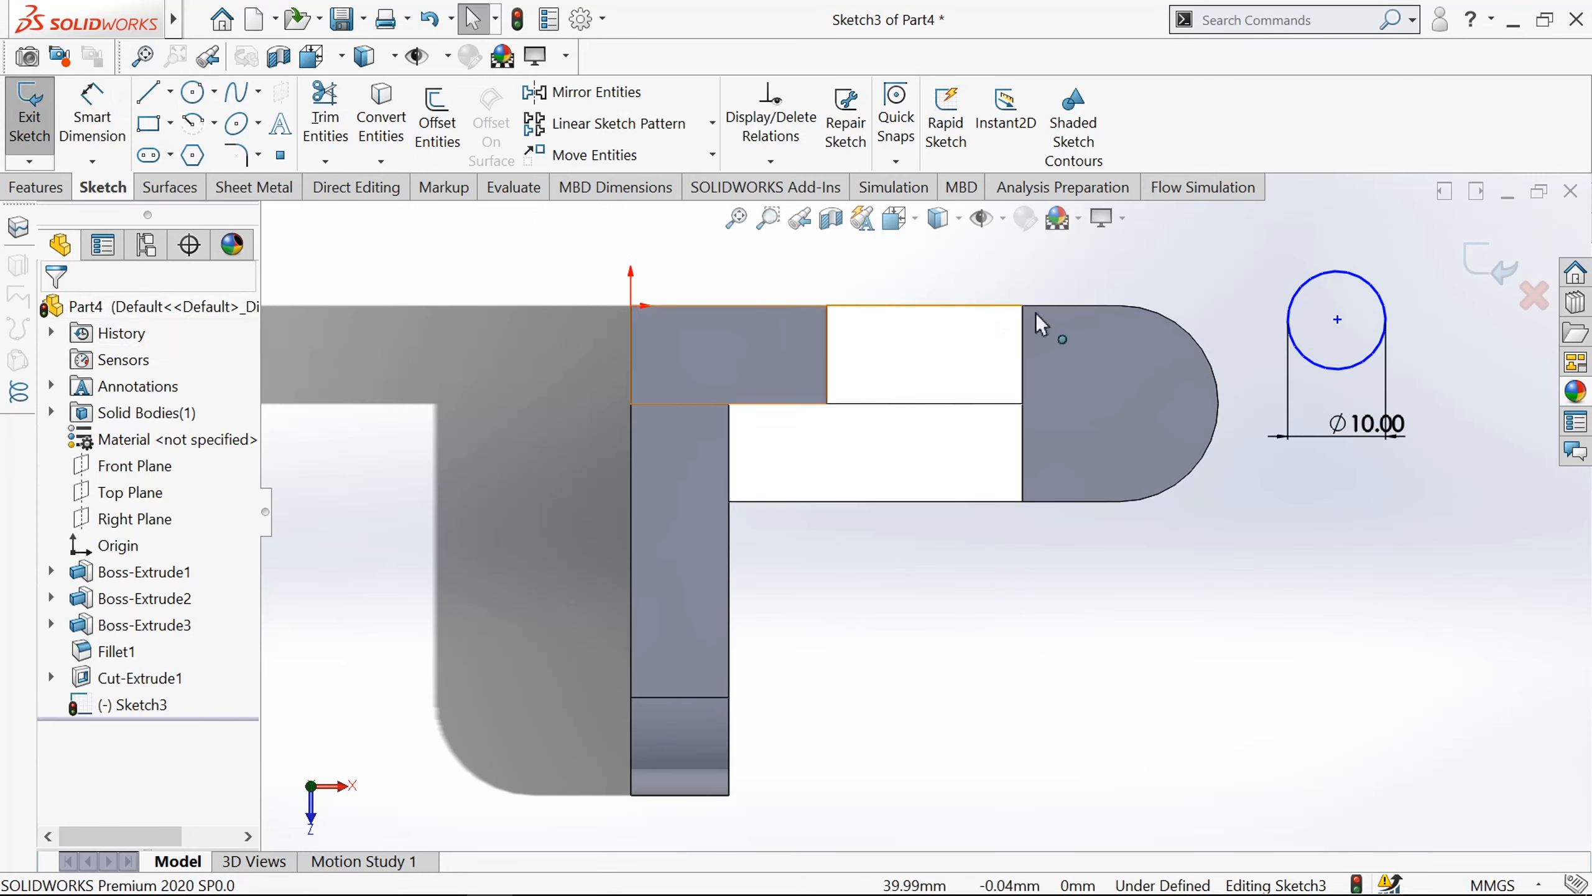
# - Make the circle concentric with the foot's rounded end edge
pyautogui.click(1364, 288)
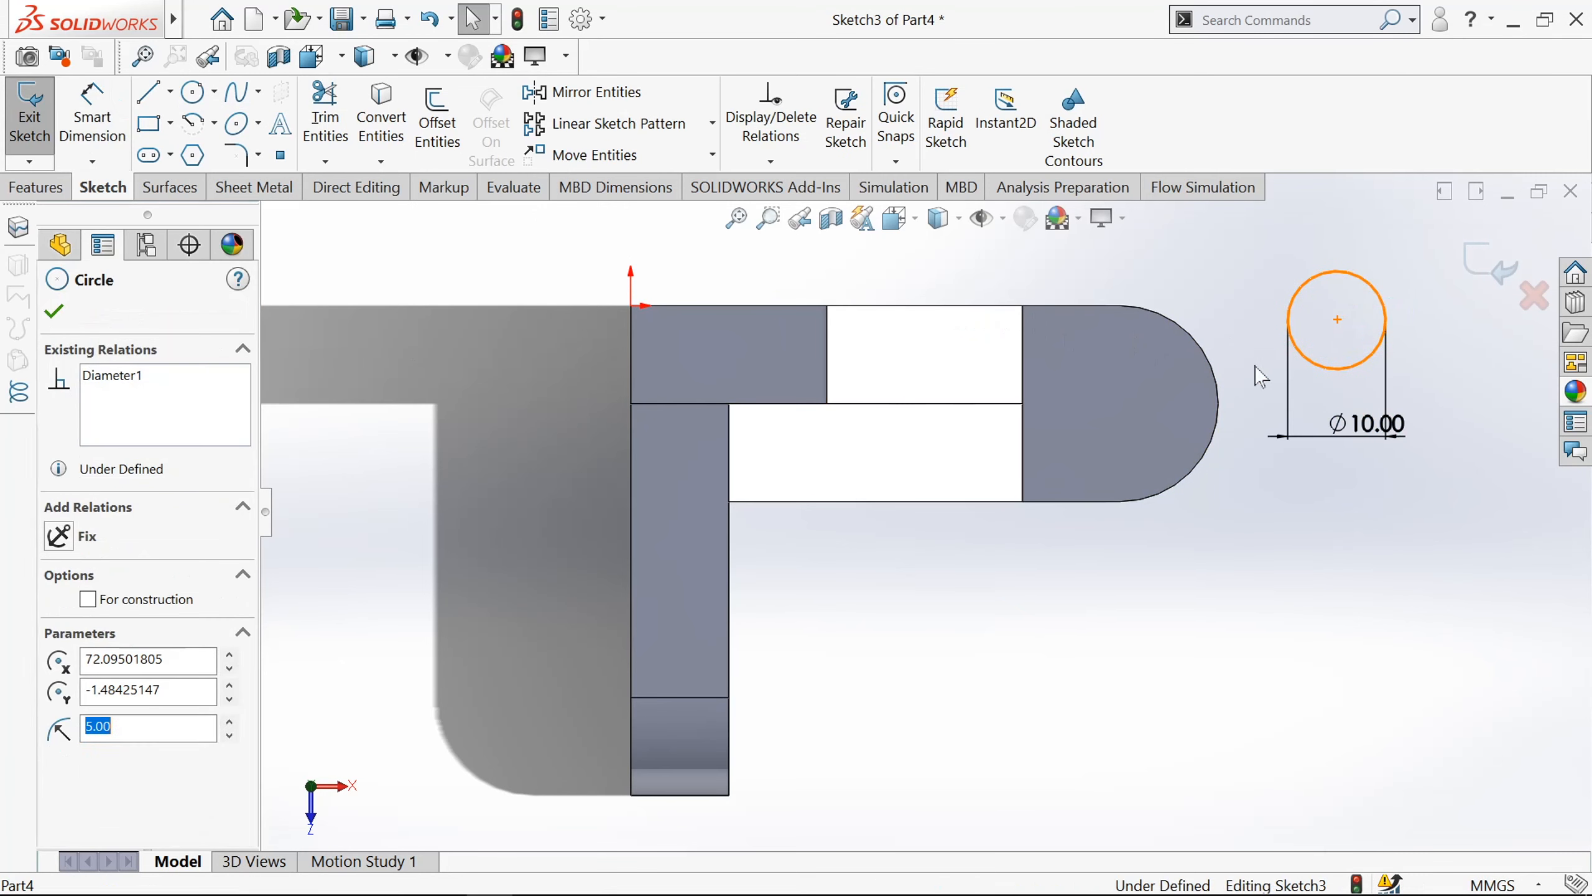
pyautogui.keyDown('ctrl'); pyautogui.click(1204, 353); pyautogui.keyUp('ctrl')
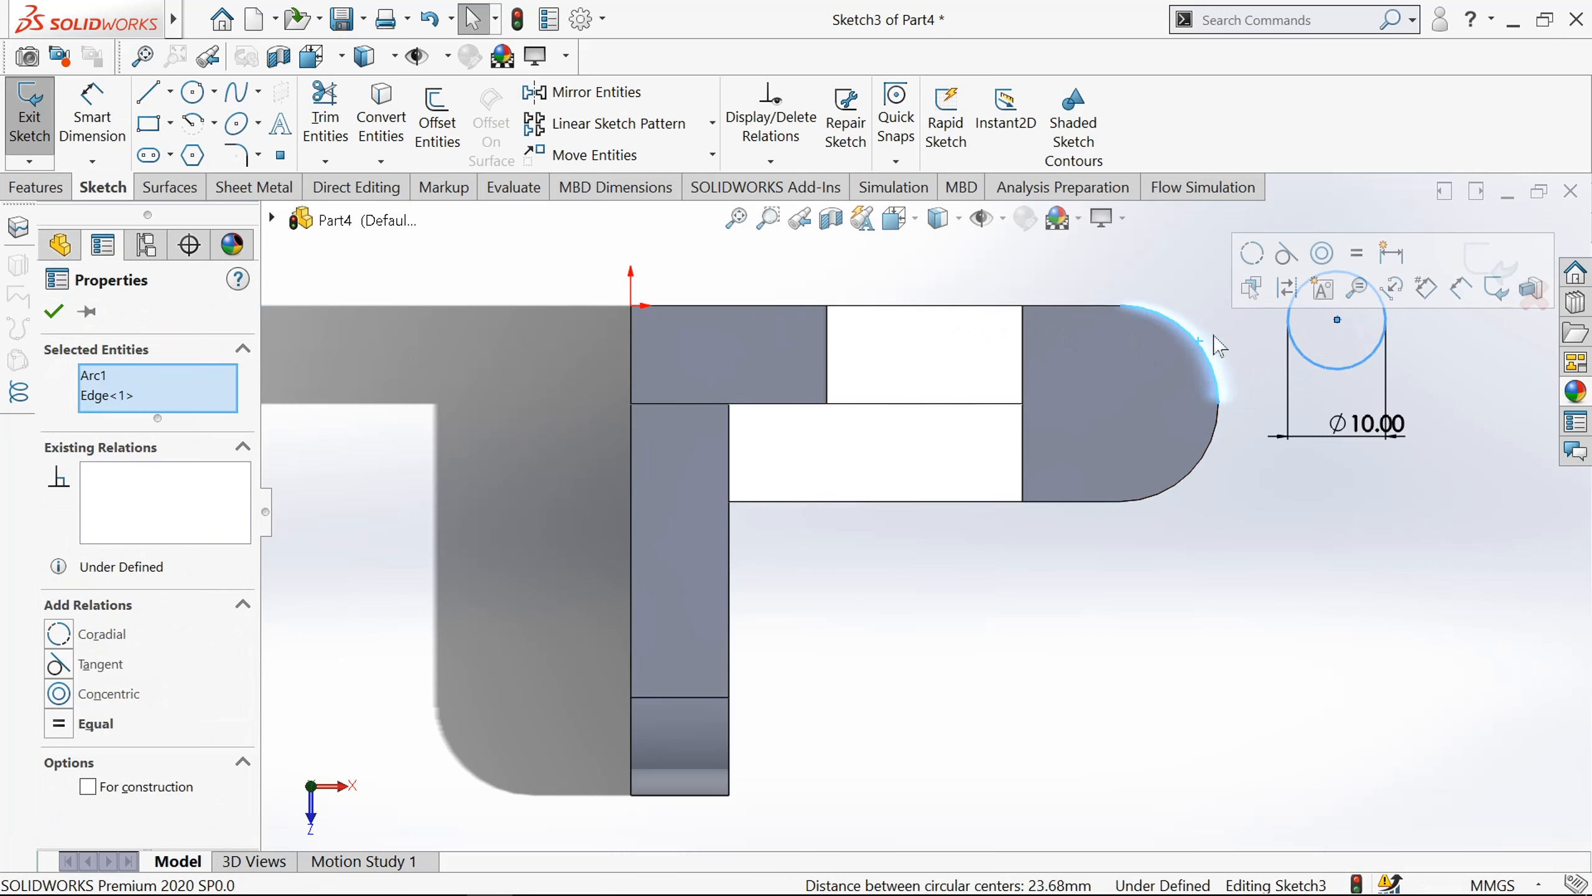
pyautogui.click(1325, 257)
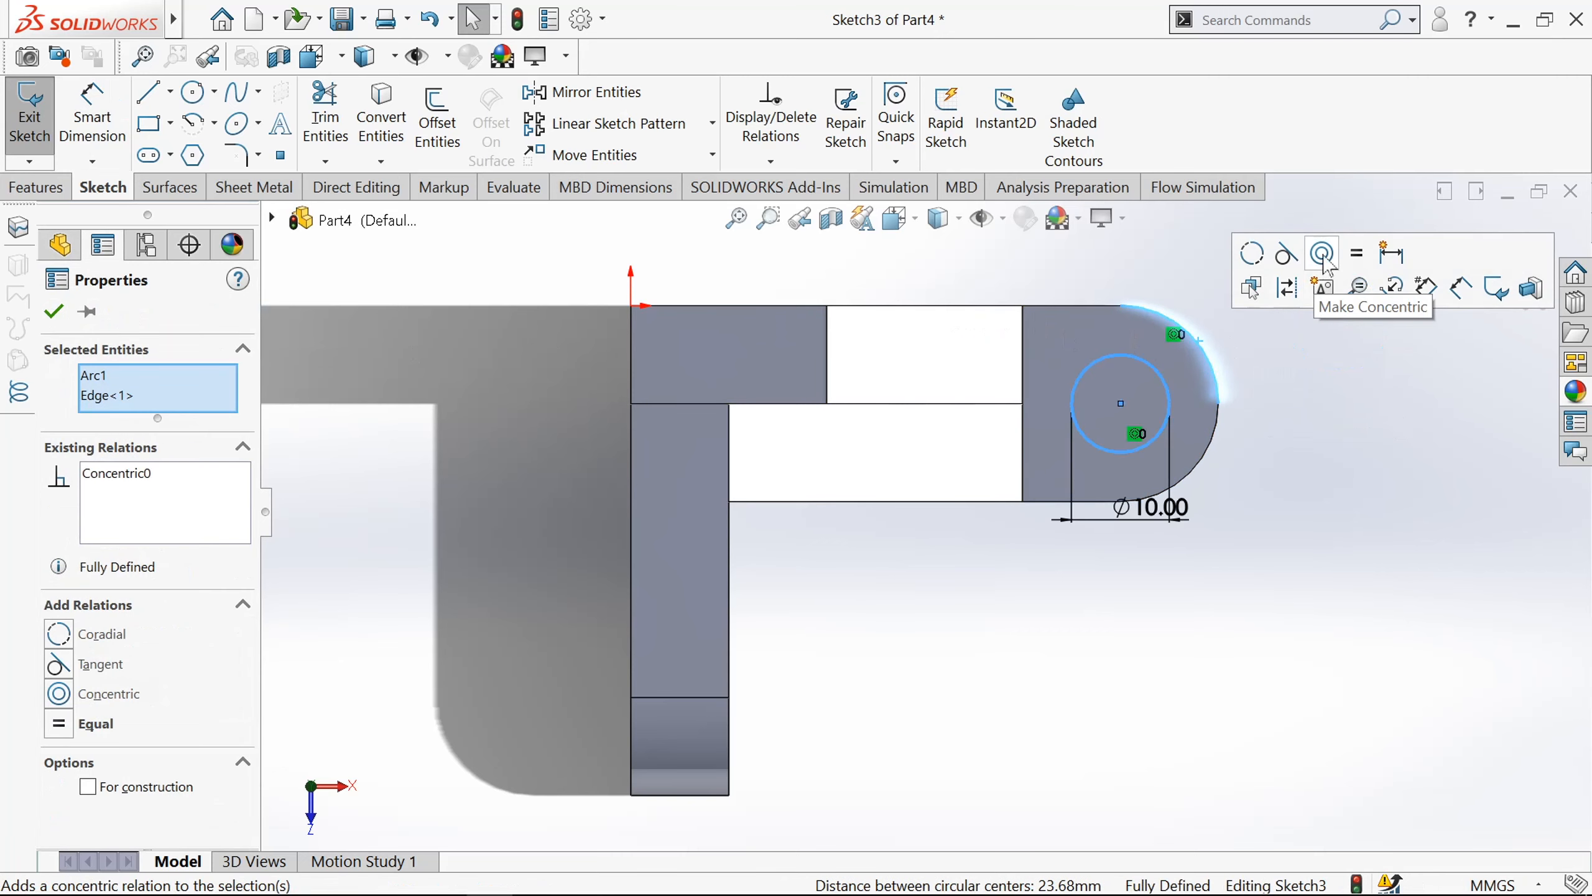
pyautogui.click(54, 311)
# - Extrude-cut the concentric circle Through All to make the vertical hole in the foot
pyautogui.scroll(3, 883, 432)
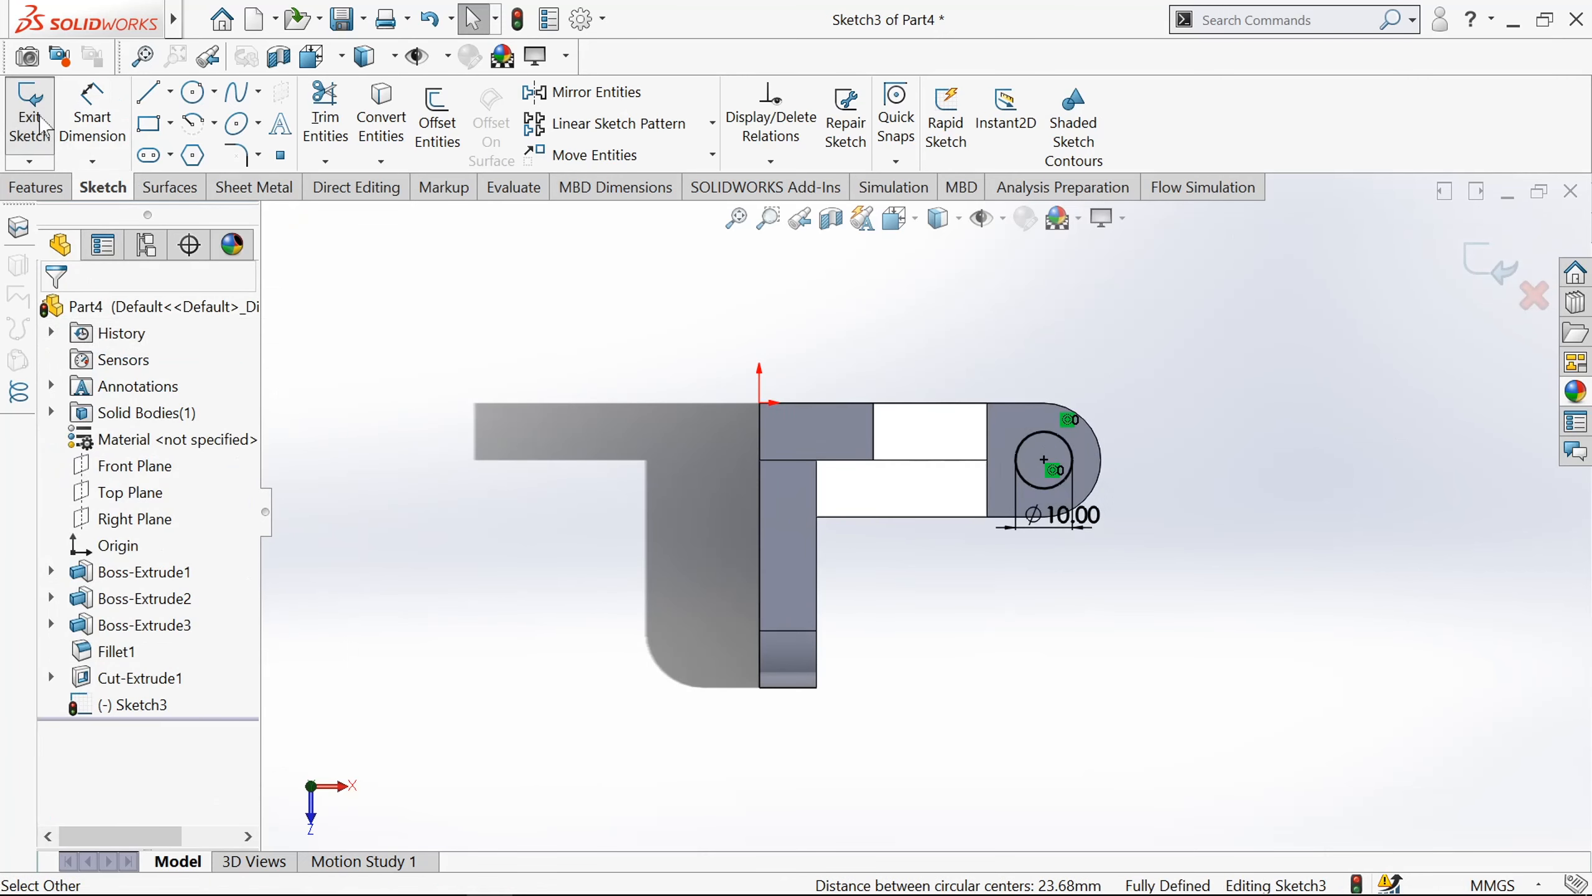
pyautogui.click(43, 191)
pyautogui.click(356, 131)
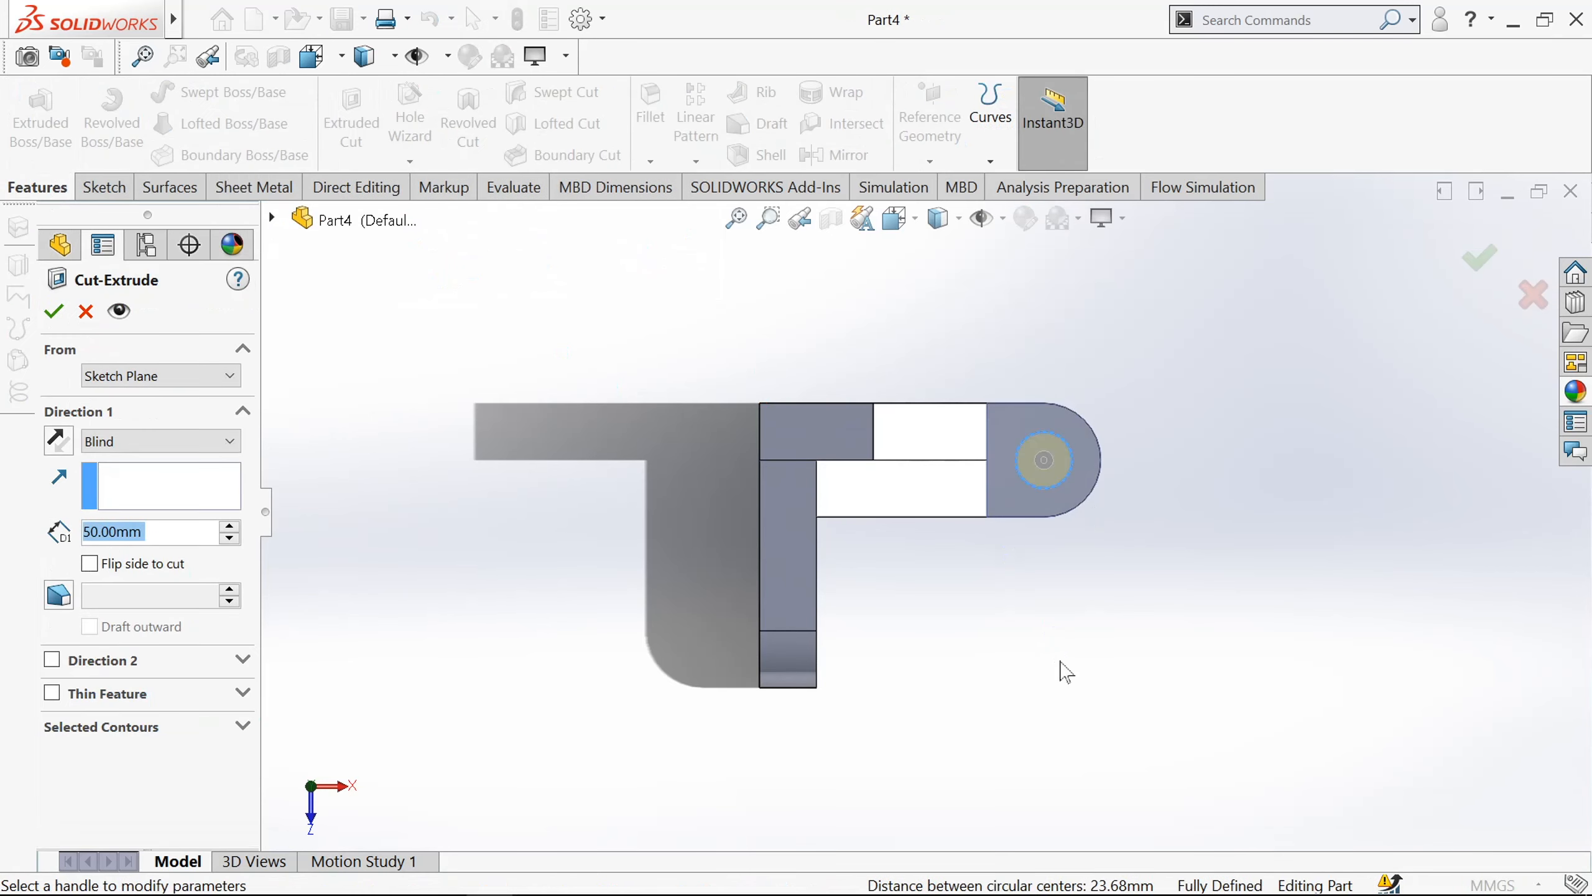
pyautogui.click(166, 451)
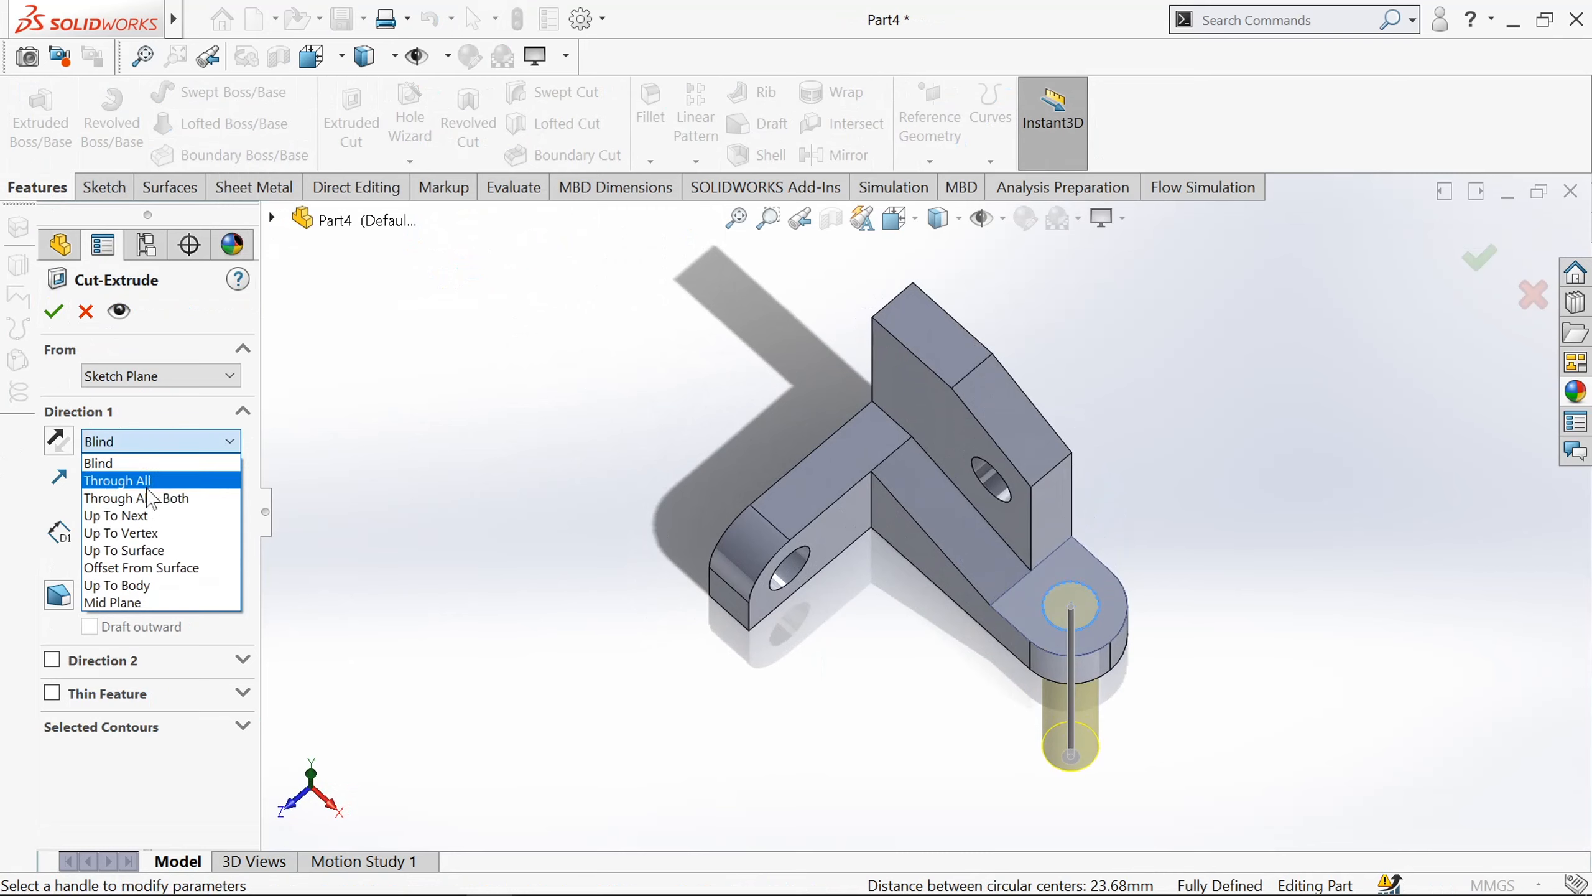
pyautogui.click(132, 481)
pyautogui.click(54, 311)
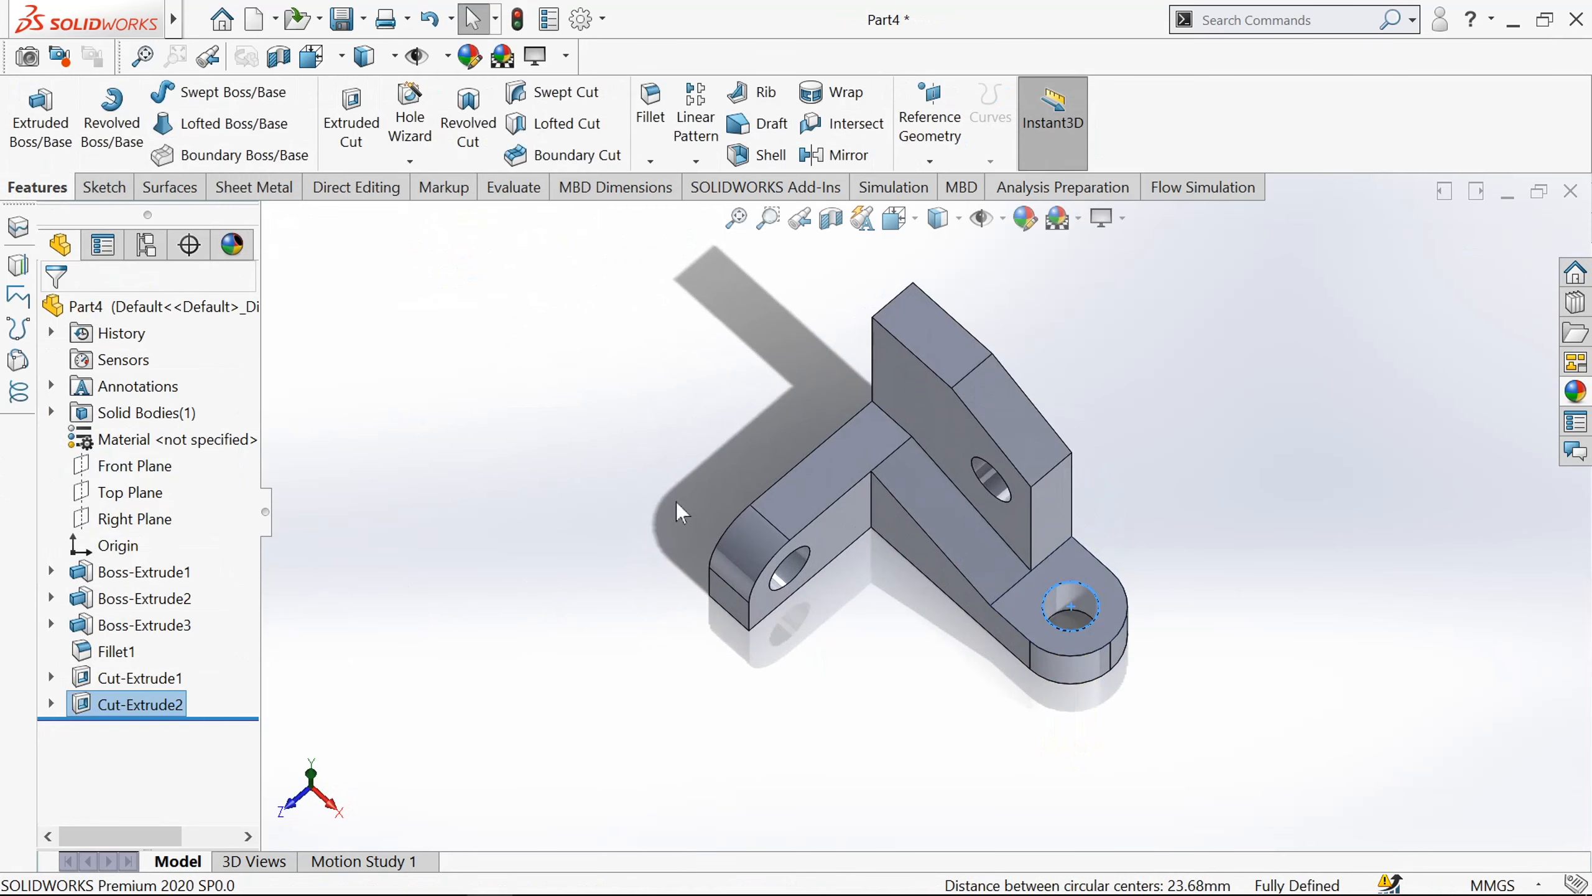
# - Apply the brushed brass appearance from the Metal > Brass appearances to the whole part
pyautogui.moveTo(693, 661); pyautogui.dragTo(698, 527, button='middle')
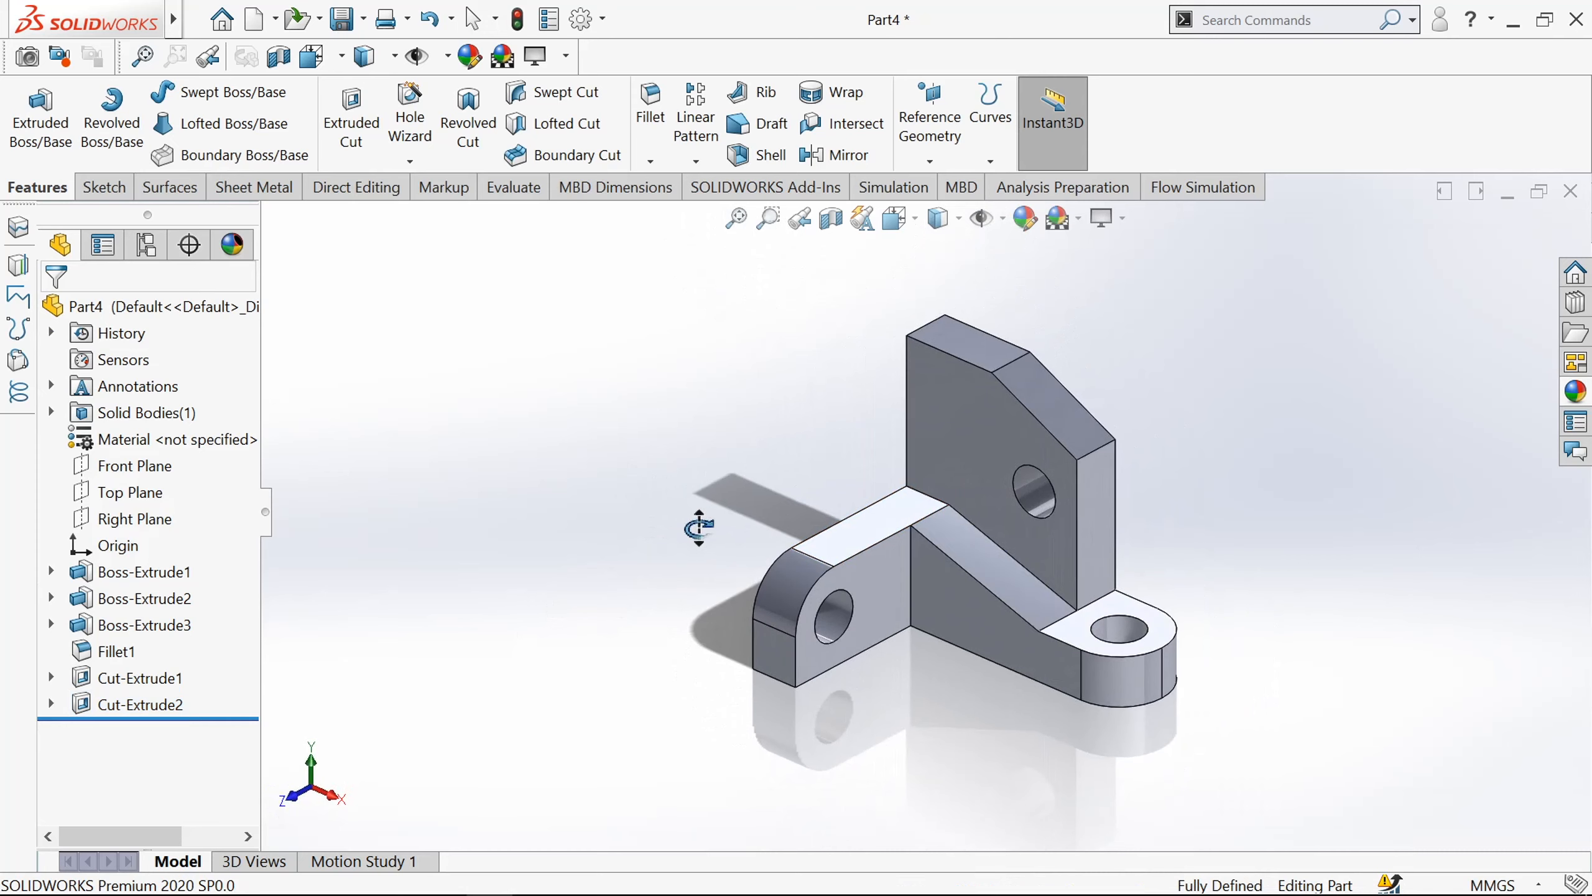
pyautogui.click(160, 308)
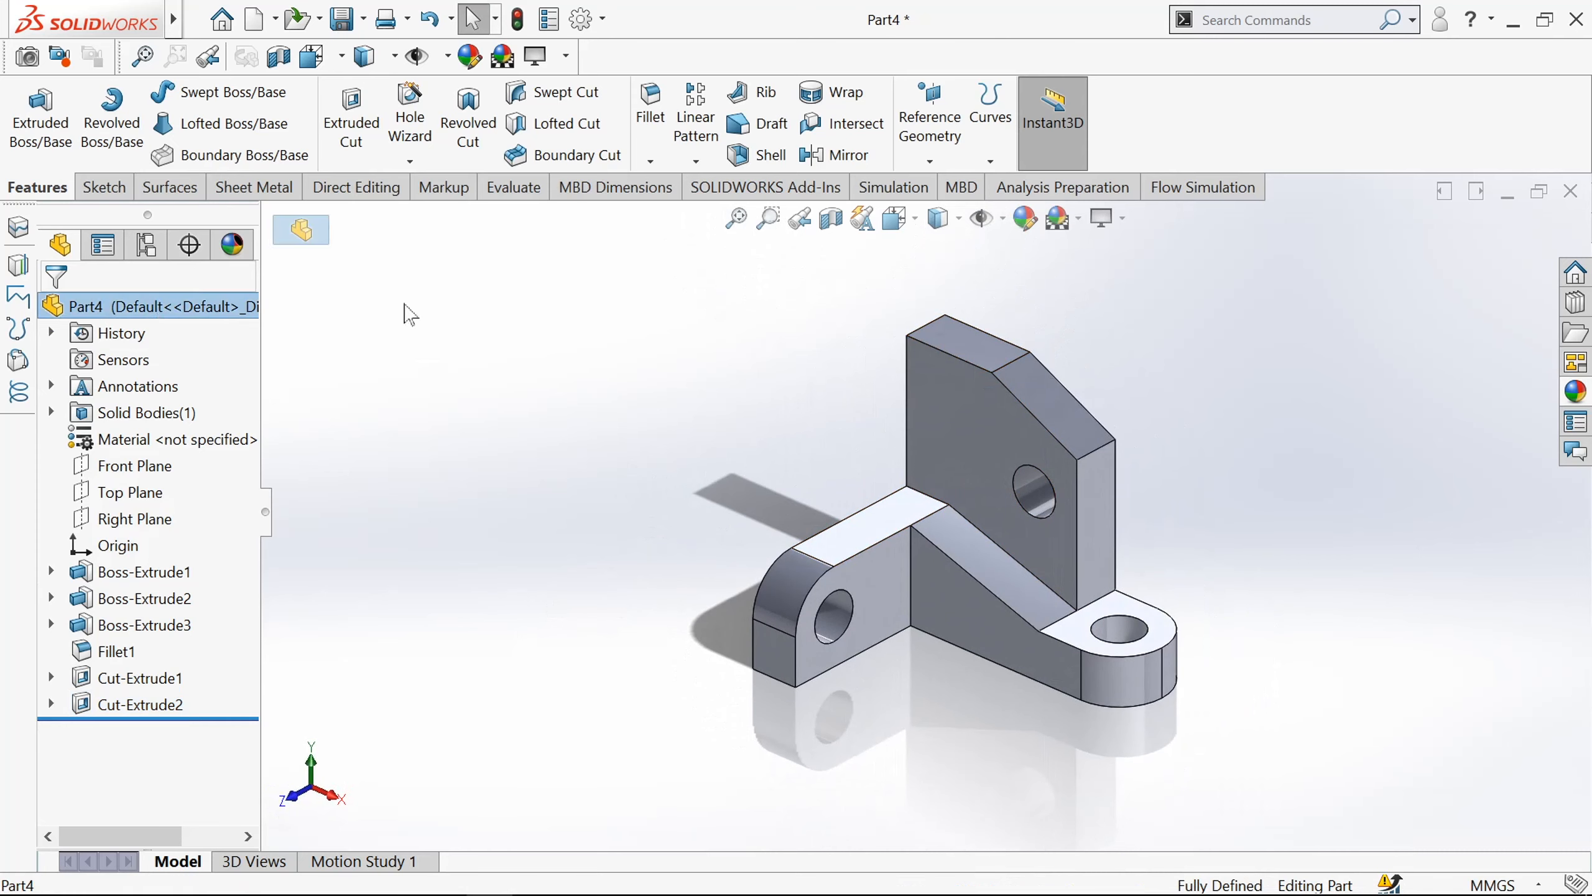
pyautogui.click(1020, 231)
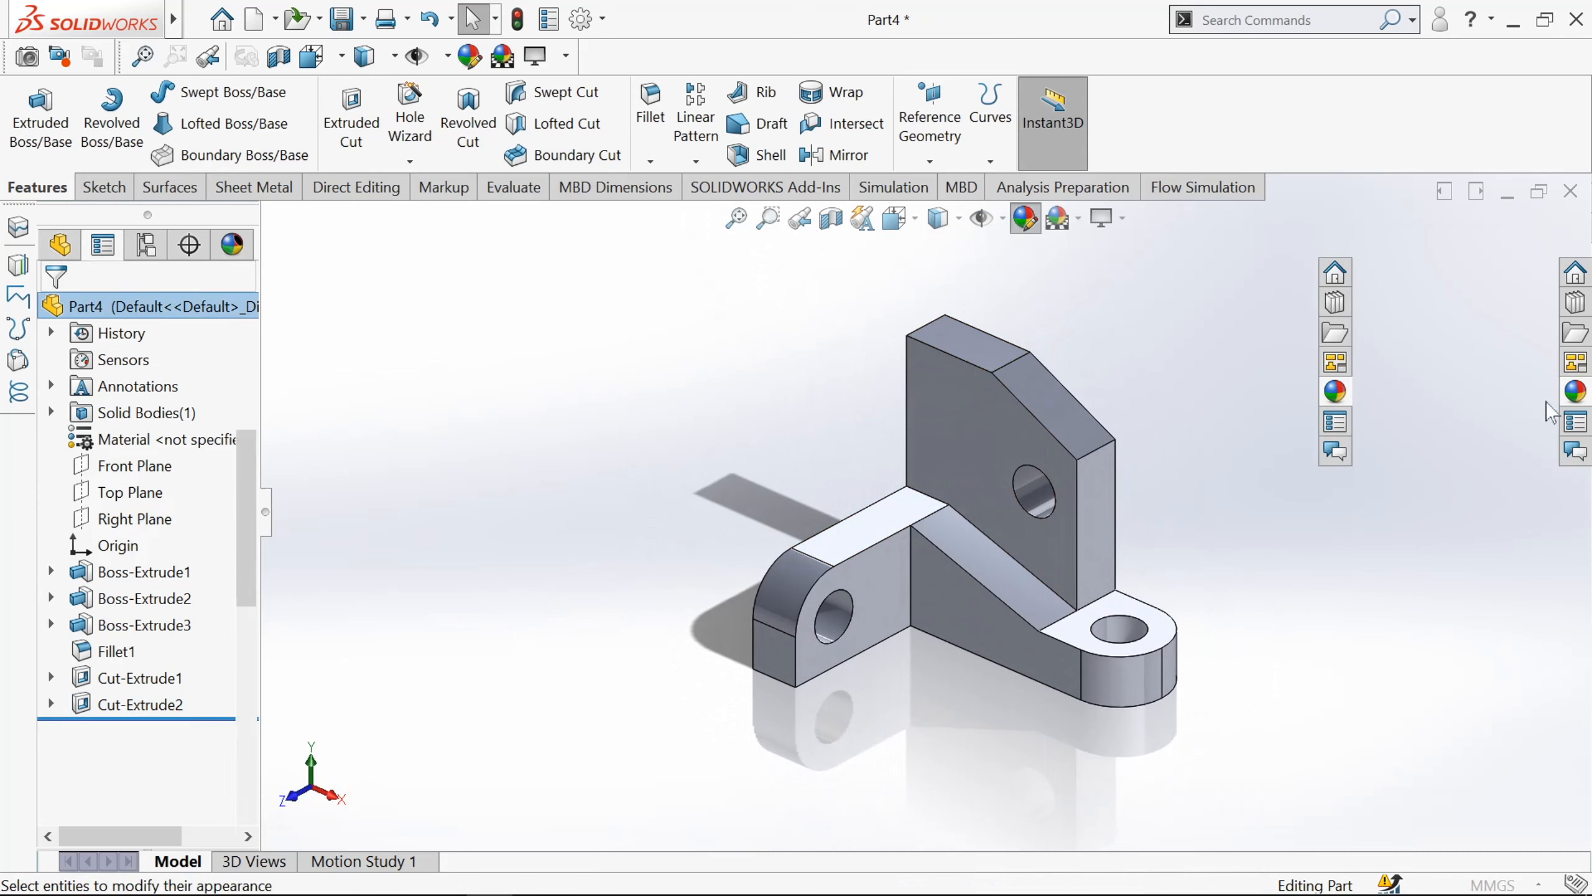
pyautogui.doubleClick(1402, 263)
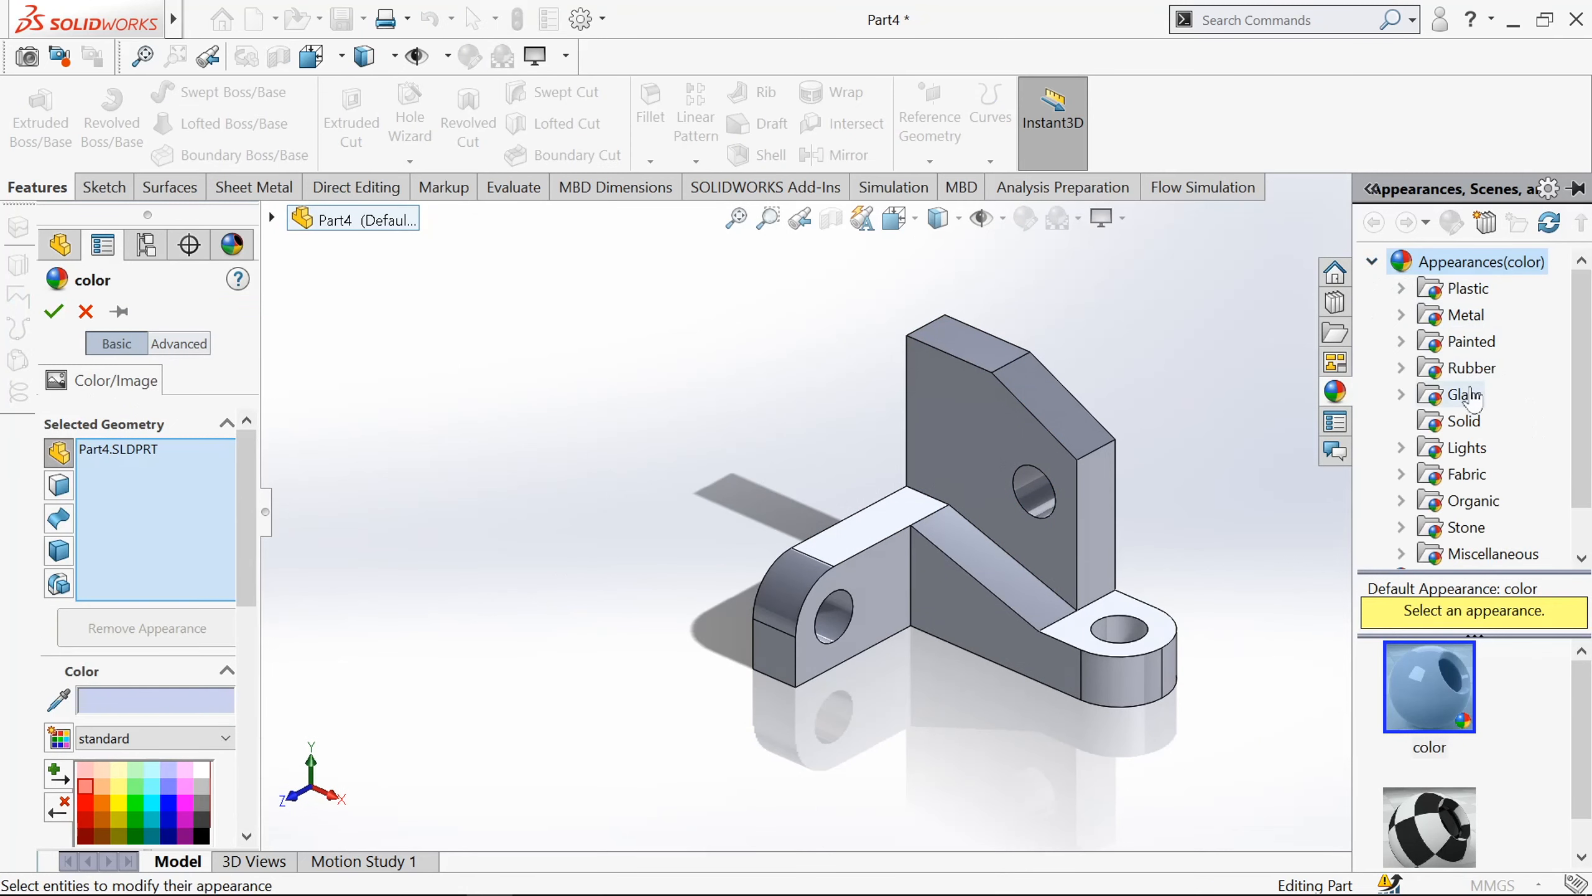
pyautogui.click(1460, 314)
pyautogui.doubleClick(1453, 322)
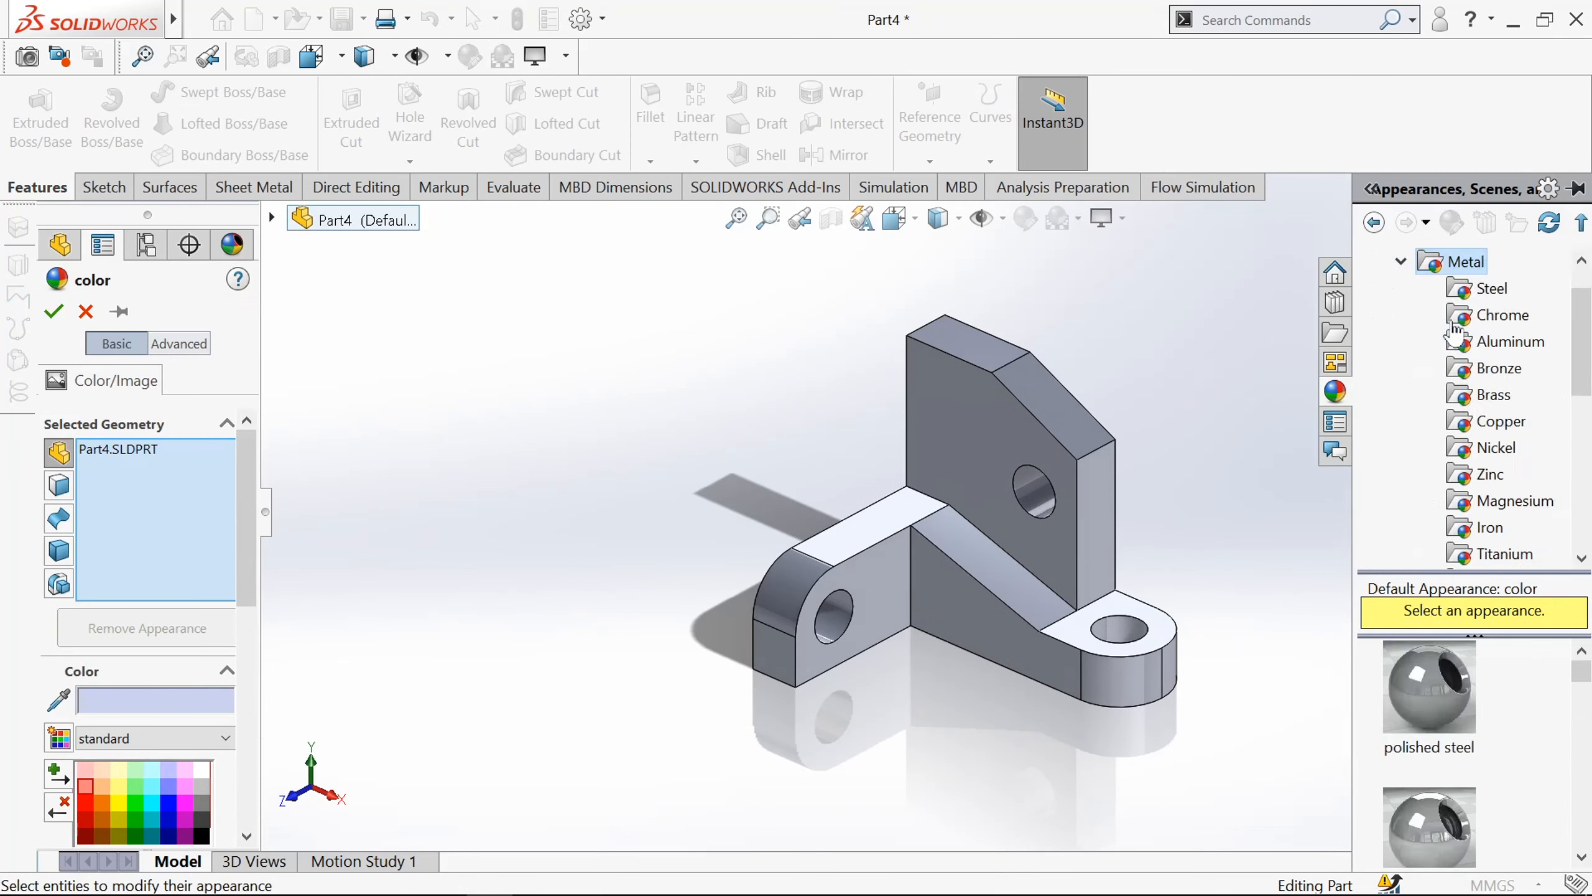
pyautogui.click(1489, 395)
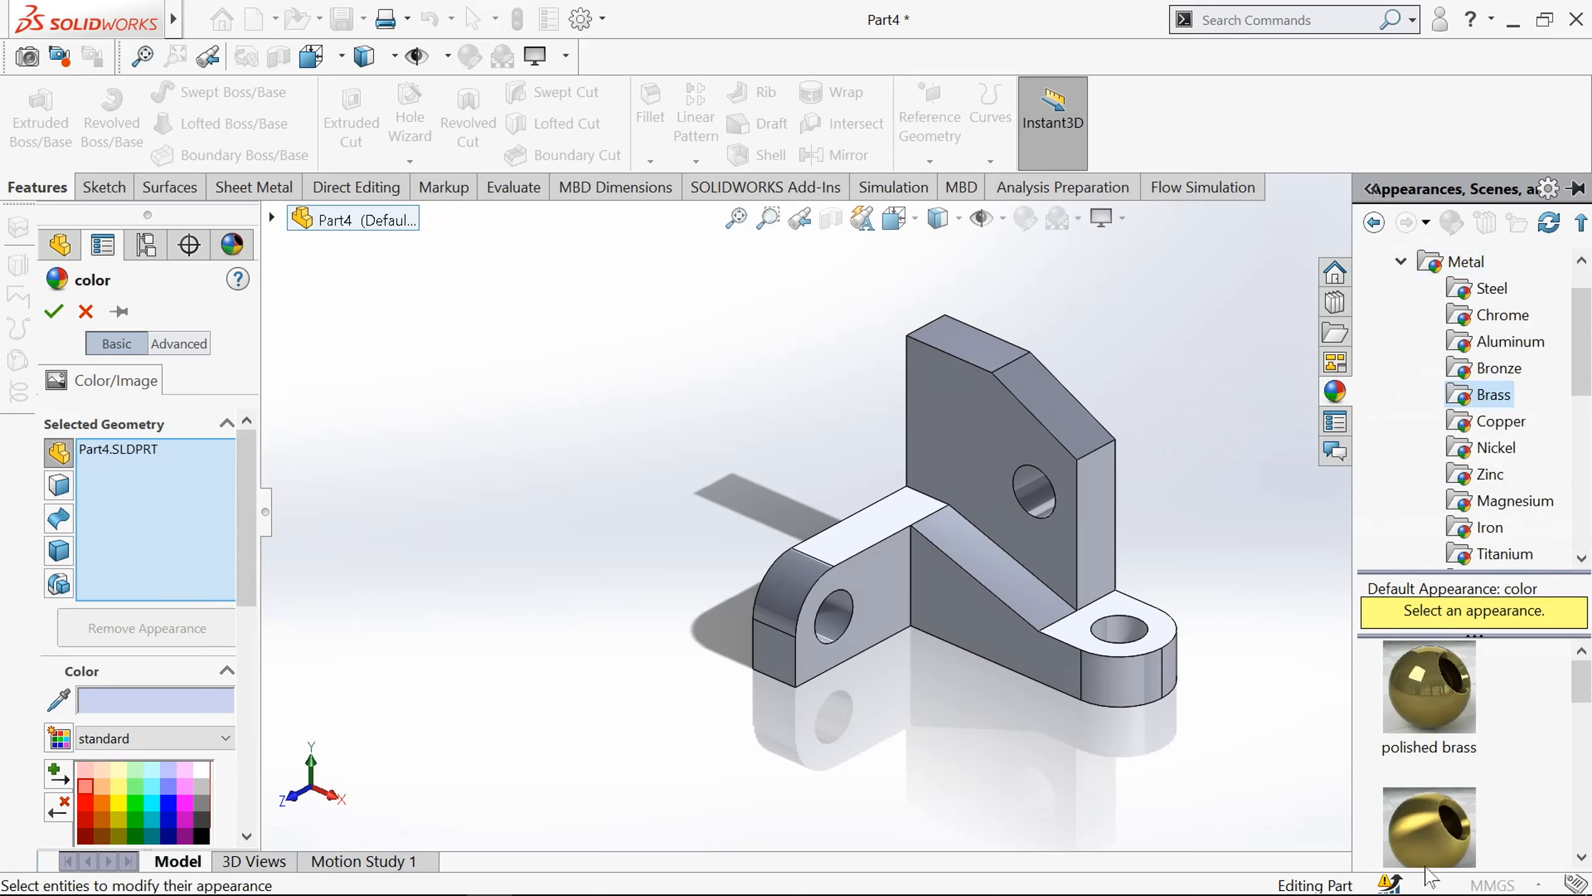
pyautogui.click(1429, 826)
pyautogui.click(53, 312)
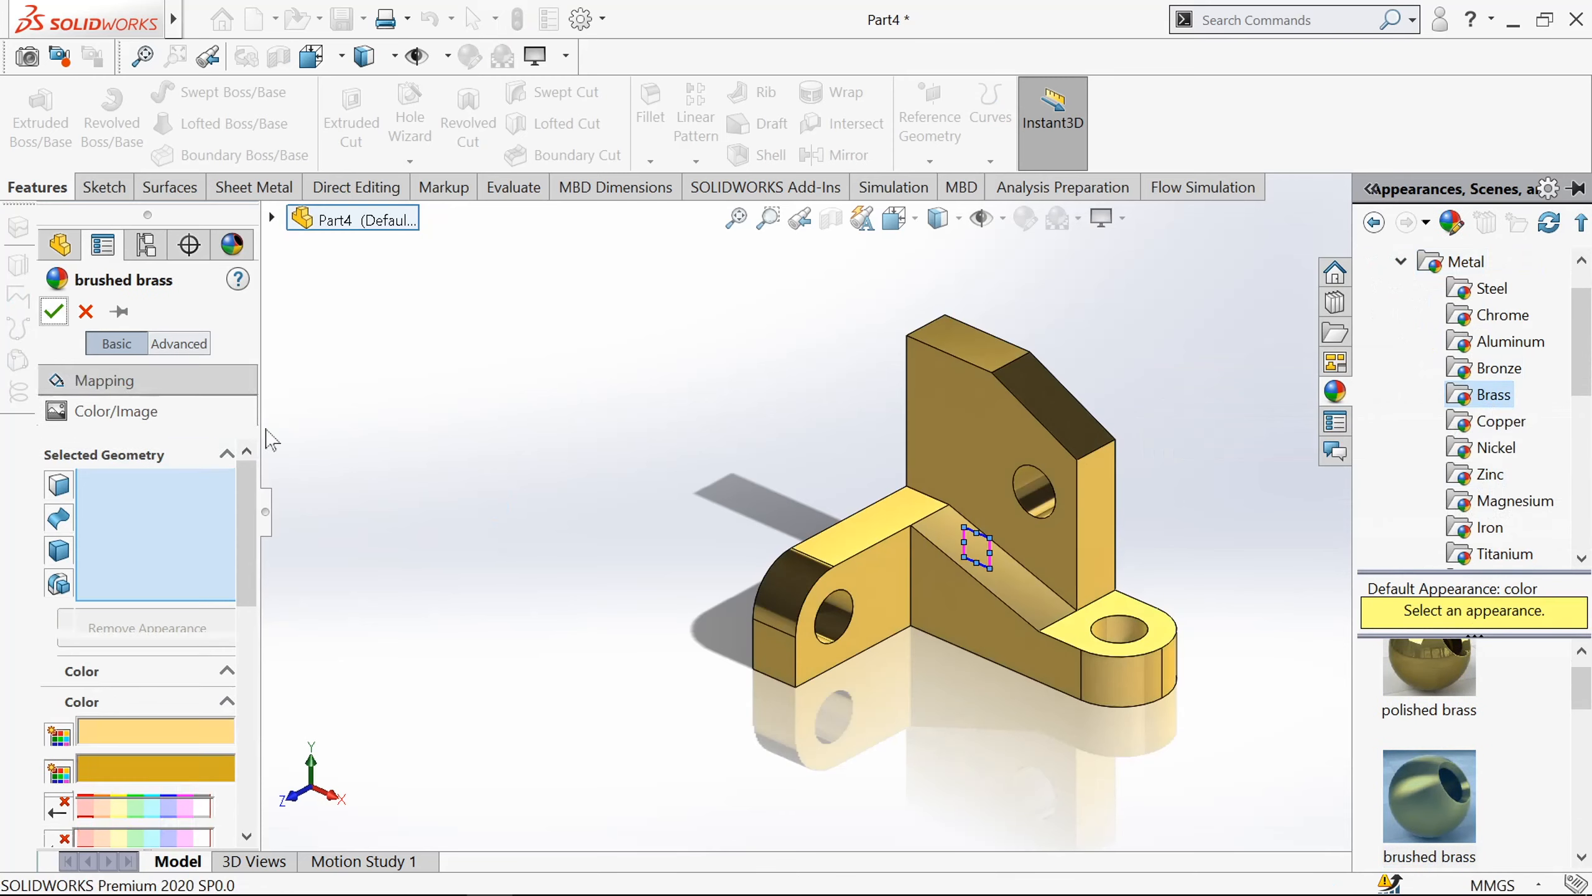
pyautogui.click(645, 411)
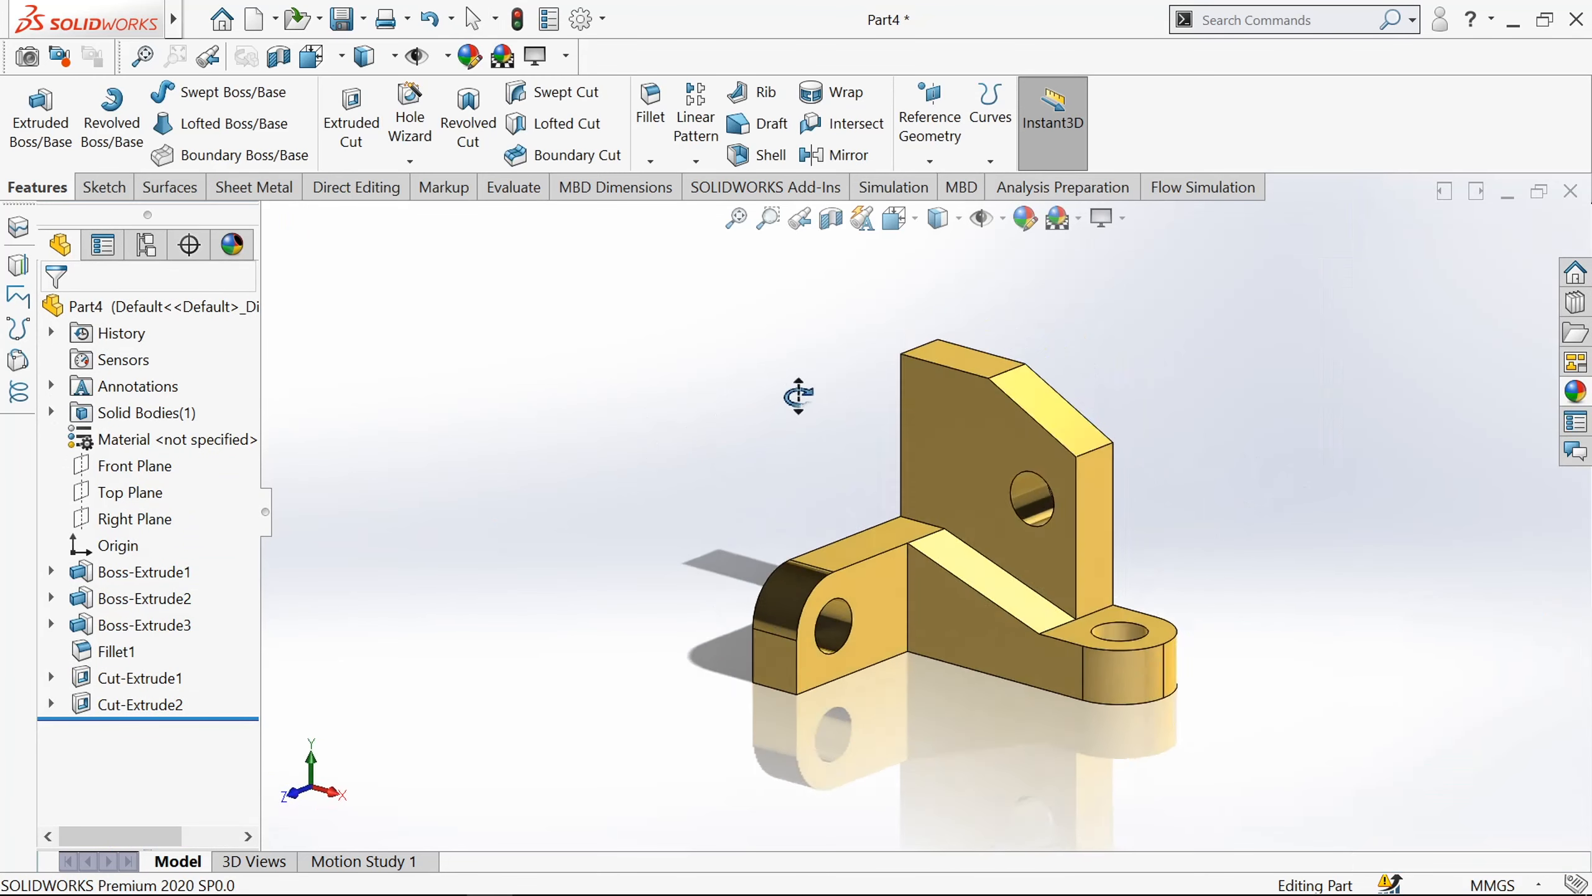